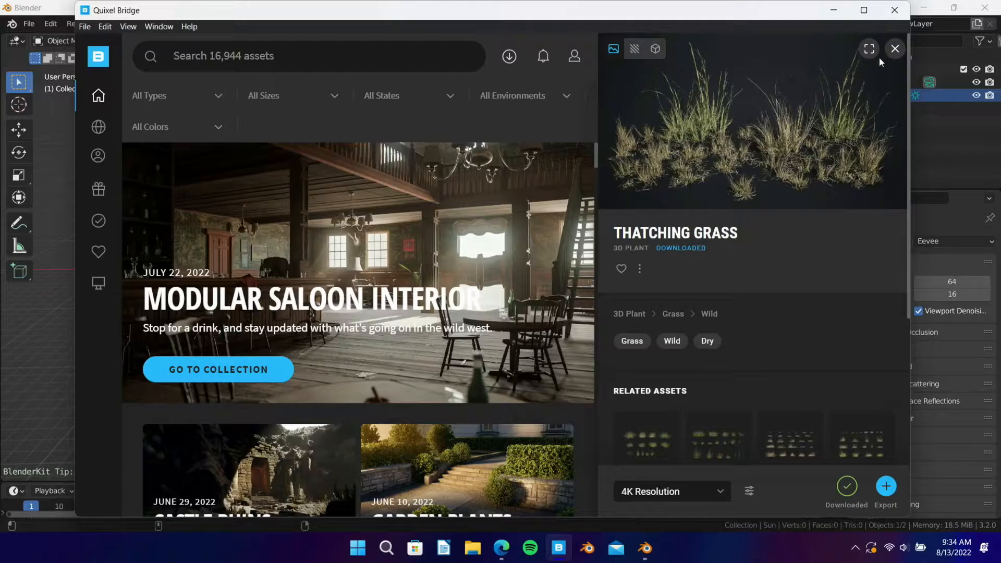
Step: Switch to Blender, dismiss the splash screen and delete the Sun light from the scene
click(834, 10)
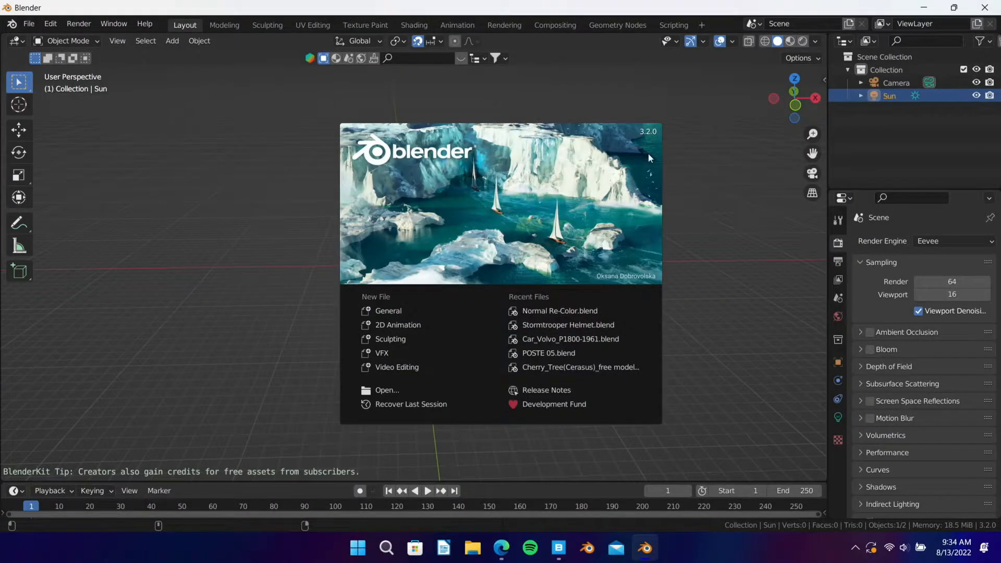
click(699, 308)
middle_drag(389, 269, 433, 294)
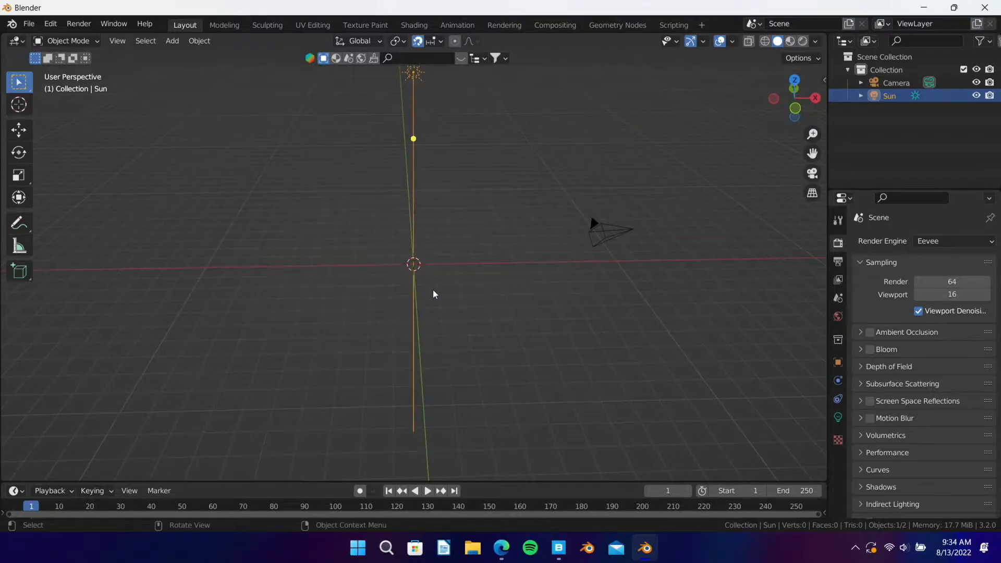
key(Delete)
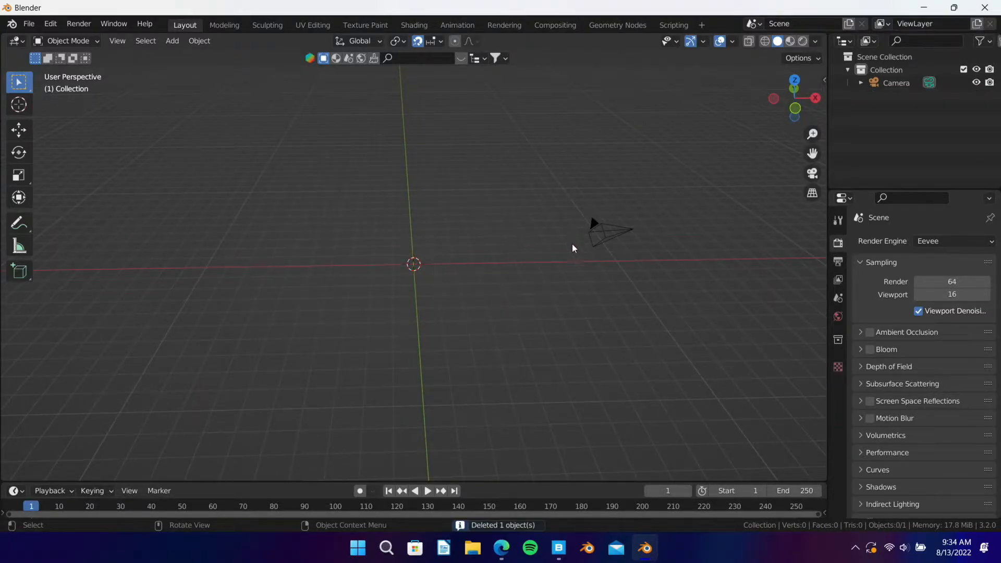
middle_drag(521, 294, 342, 253)
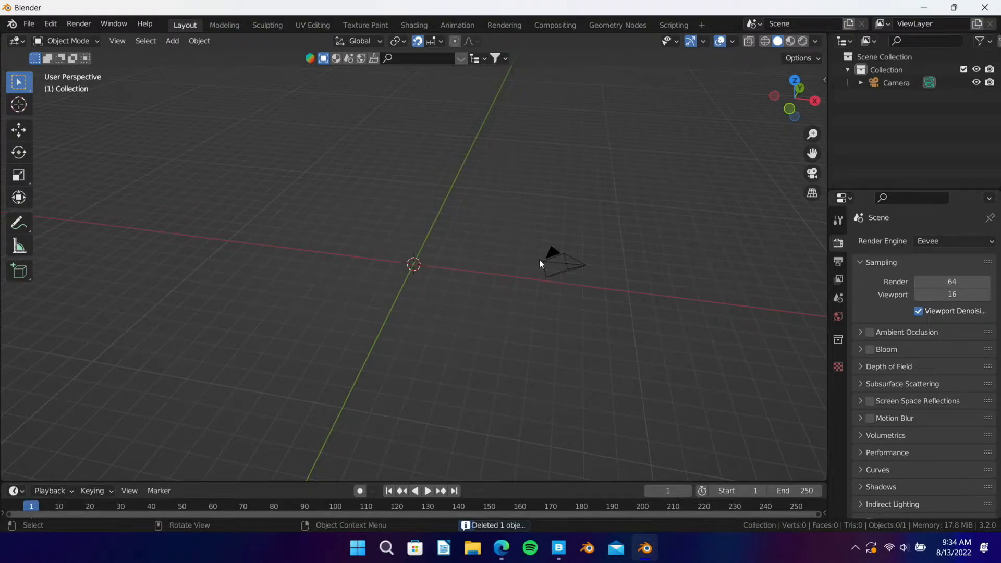
click(536, 259)
middle_drag(489, 358, 465, 291)
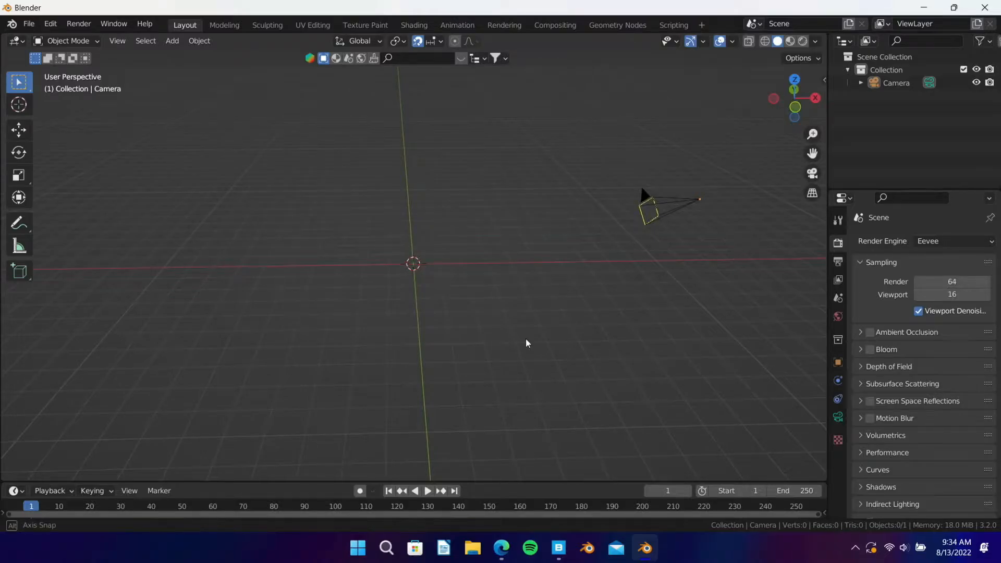
middle_drag(503, 306, 498, 308)
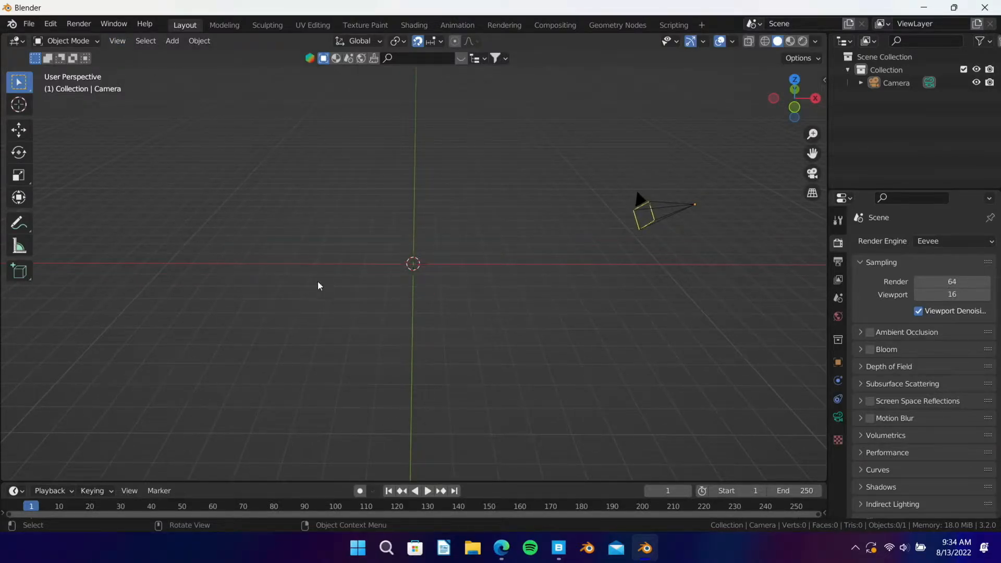
Step: Search the add-on preferences for "land" and check that the A.N.T.Landscape add-on is enabled
click(52, 24)
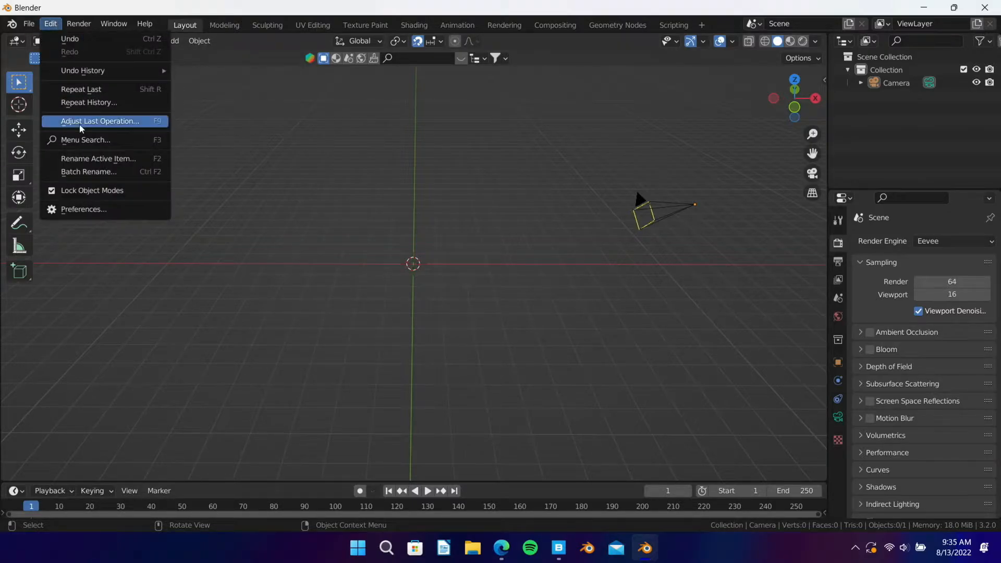
click(118, 208)
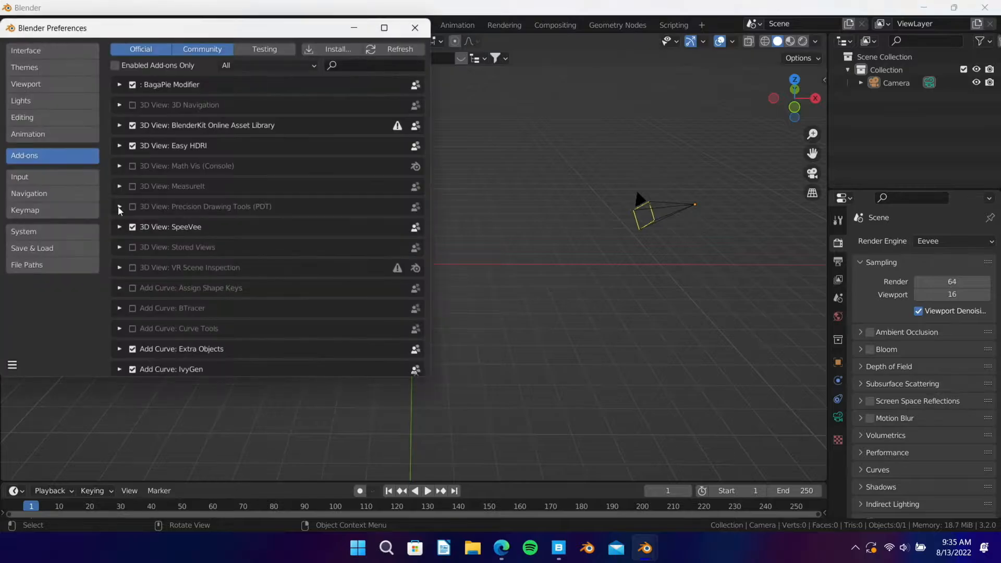
click(363, 67)
text(land)
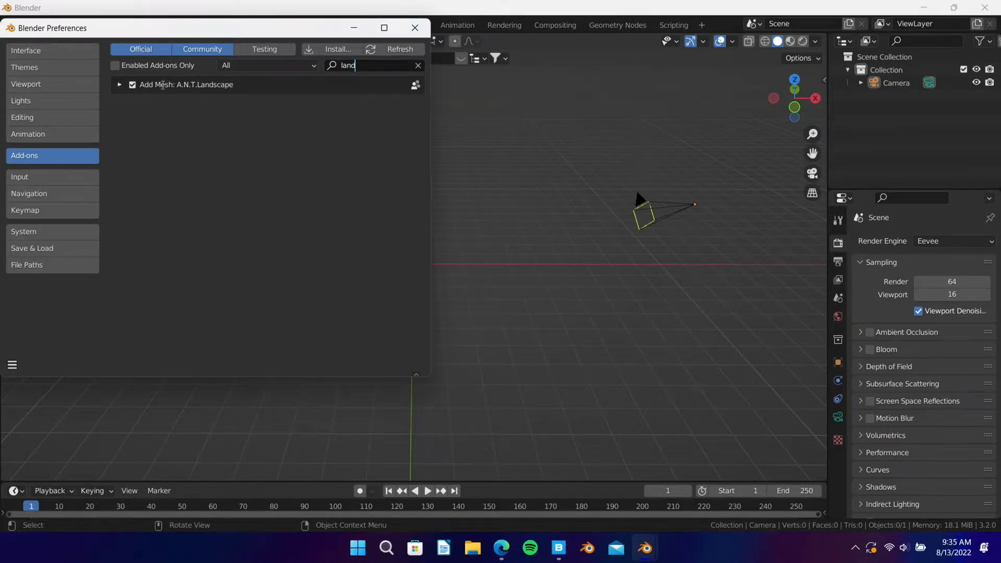
click(118, 85)
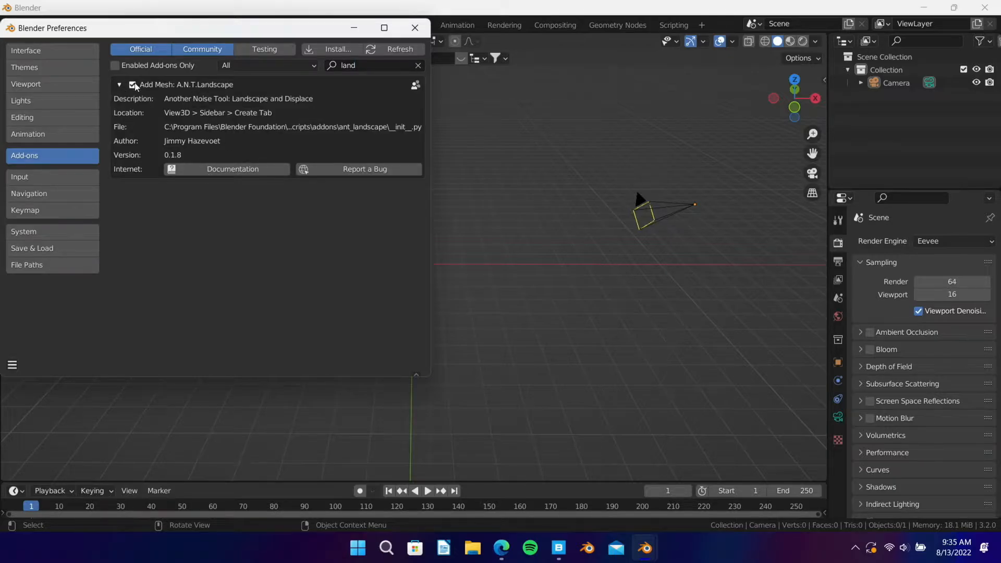
click(415, 27)
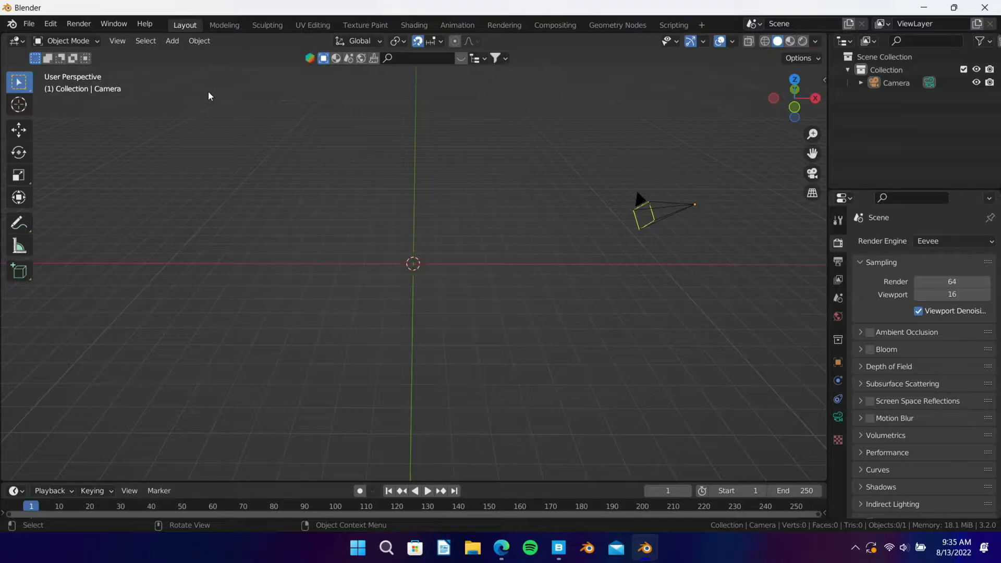
Step: Add a Landscape mesh at the centre of the scene
key(shift+a)
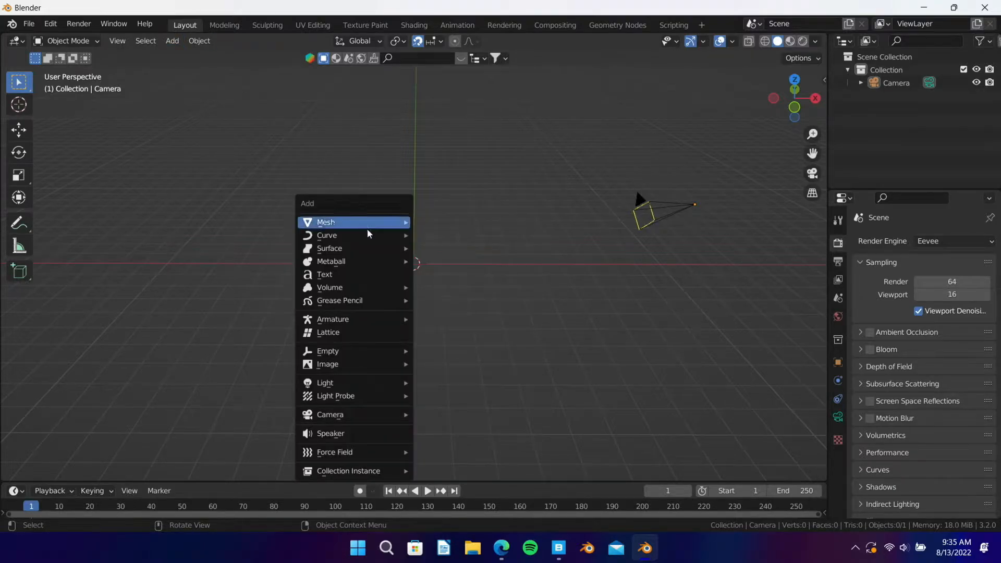
mouse_move(358, 221)
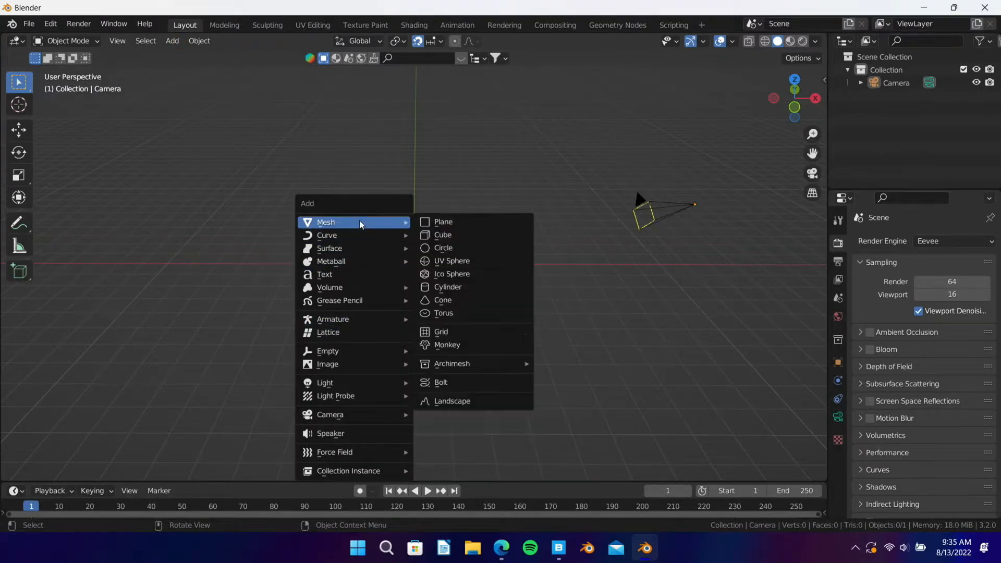
click(479, 401)
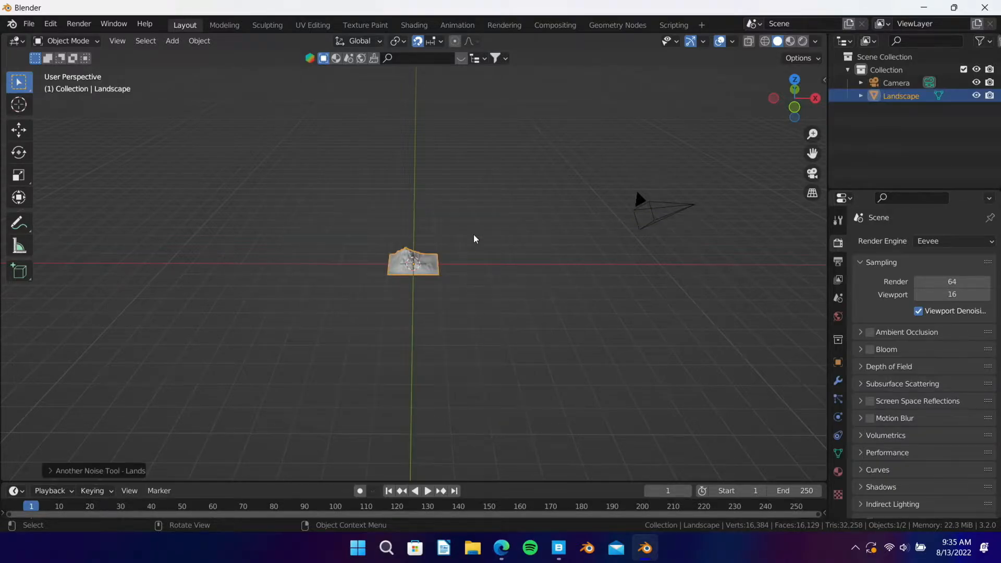
scroll(449, 248, up, 10)
middle_drag(464, 285, 423, 305)
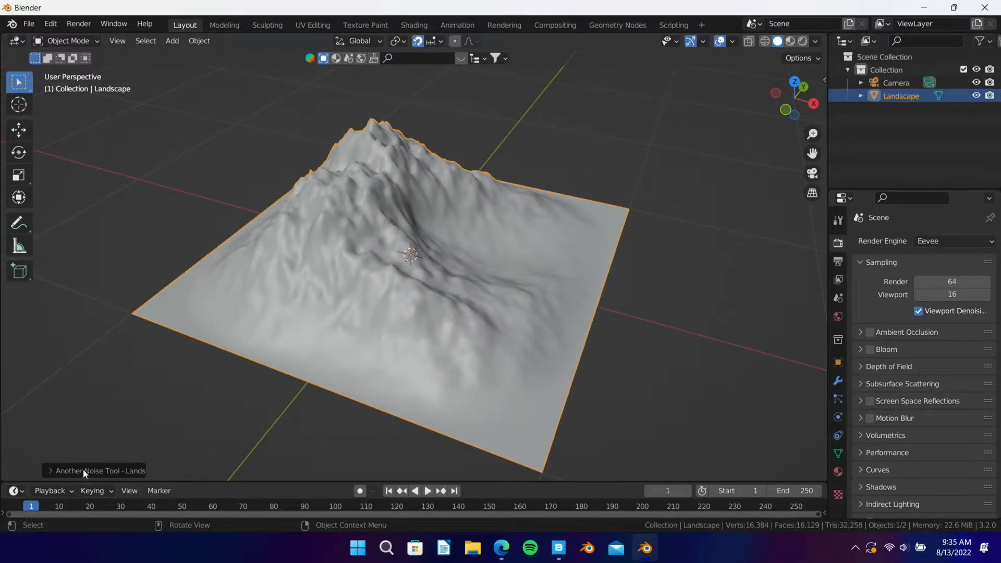
Step: Expand the landscape's Another Noise Tool settings and apply the billow operator preset
click(51, 471)
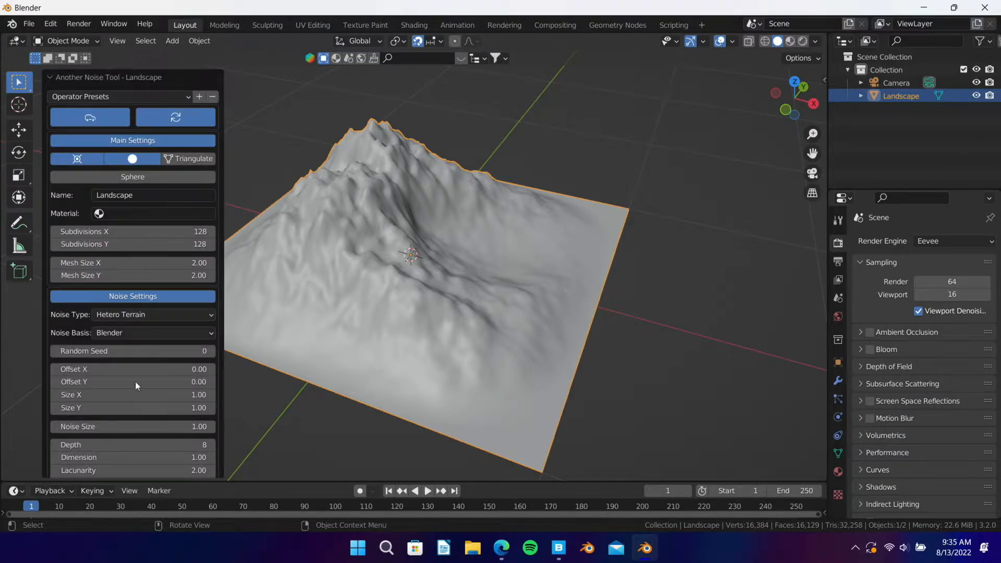
scroll(133, 359, down, 10)
scroll(160, 371, up, 10)
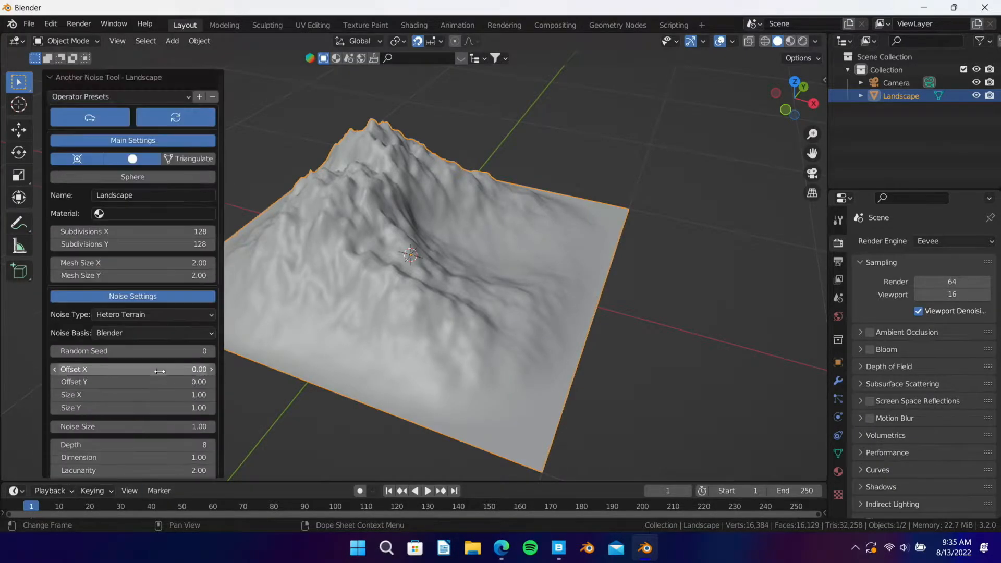
click(148, 98)
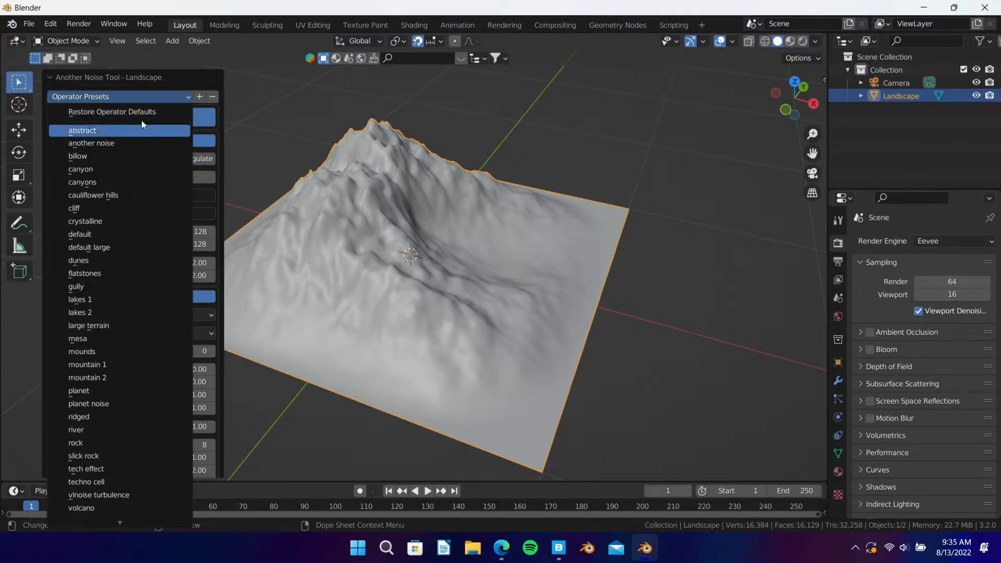
click(89, 158)
middle_drag(497, 267, 518, 309)
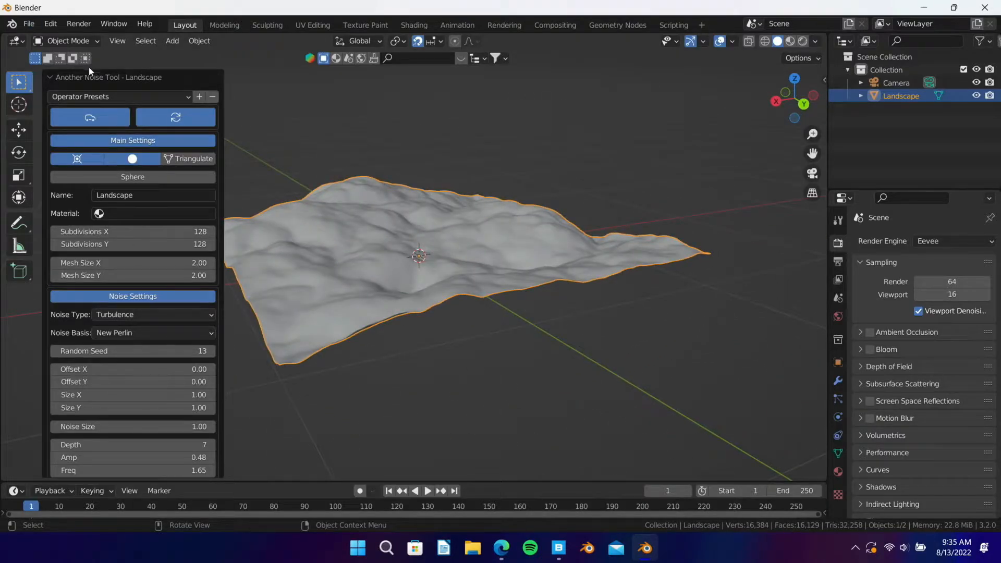
Step: Try the cauliflower hills preset on the landscape and return it to the billow preset
click(104, 97)
click(104, 195)
middle_drag(504, 283, 481, 280)
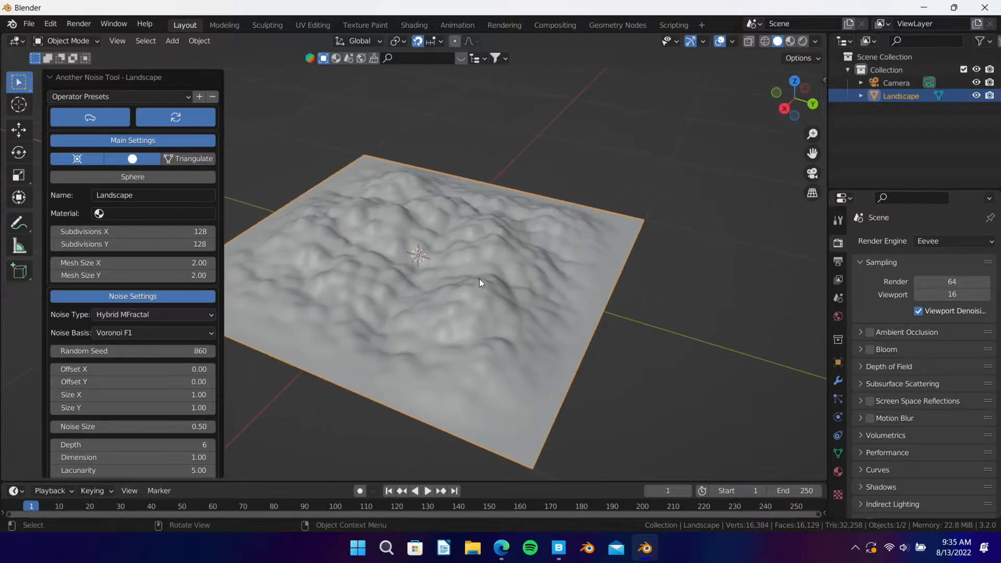
click(131, 95)
click(105, 156)
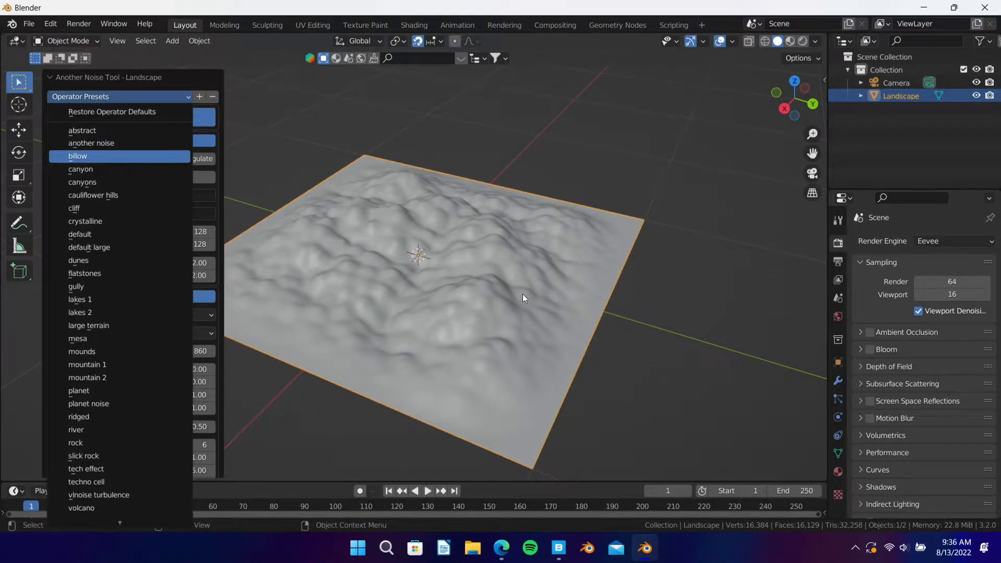
Step: Scale the landscape mesh up uniformly by a factor of 5
click(684, 336)
middle_drag(627, 298, 417, 298)
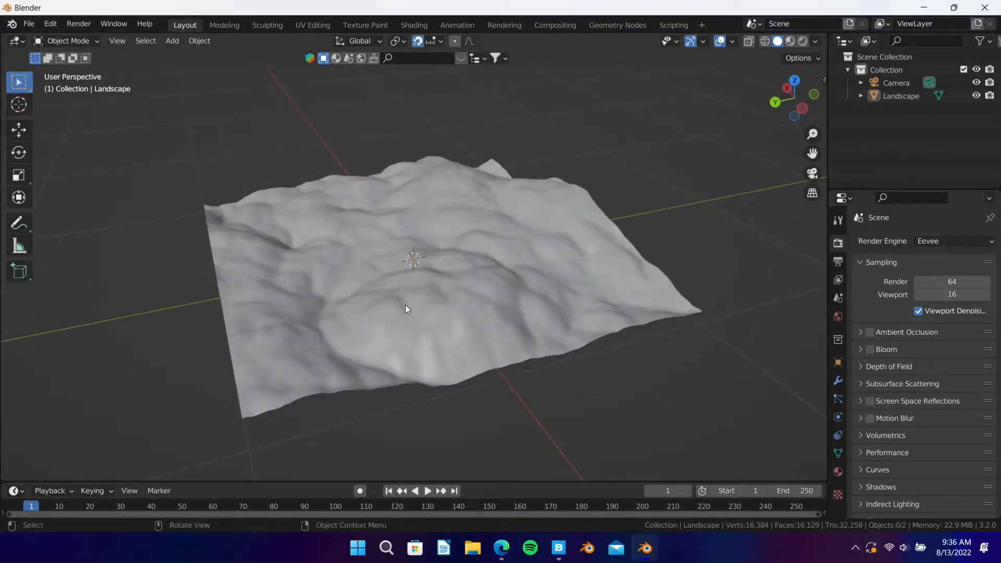
middle_drag(497, 303, 438, 276)
scroll(453, 296, up, 3)
scroll(470, 286, down, 2)
scroll(441, 268, down, 3)
click(442, 262)
text(s5)
key(Return)
scroll(441, 281, down, 4)
middle_drag(440, 296, 539, 346)
scroll(477, 270, up, 3)
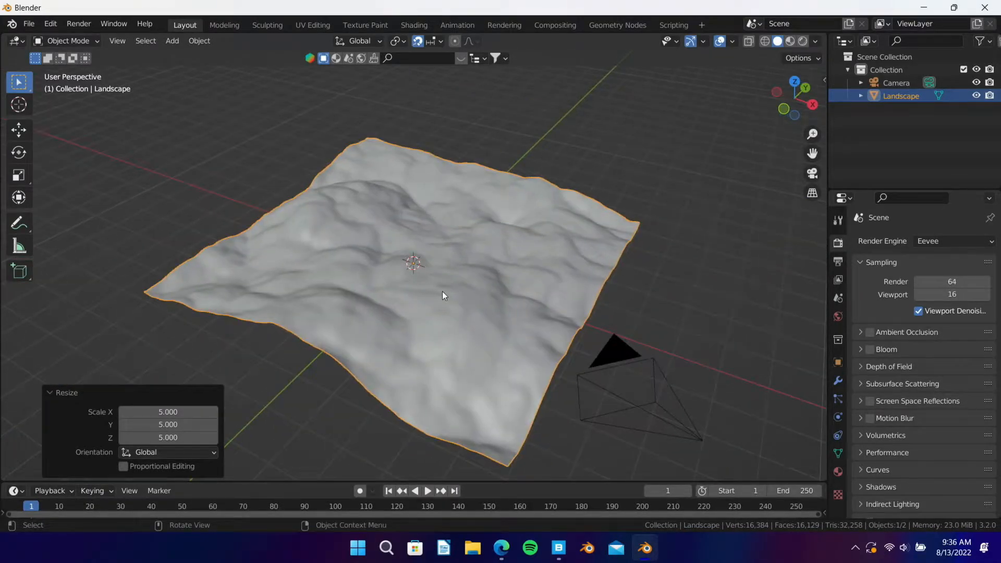
Step: Apply the landscape's scale with its object transforms shown, and deselect the landscape
click(839, 363)
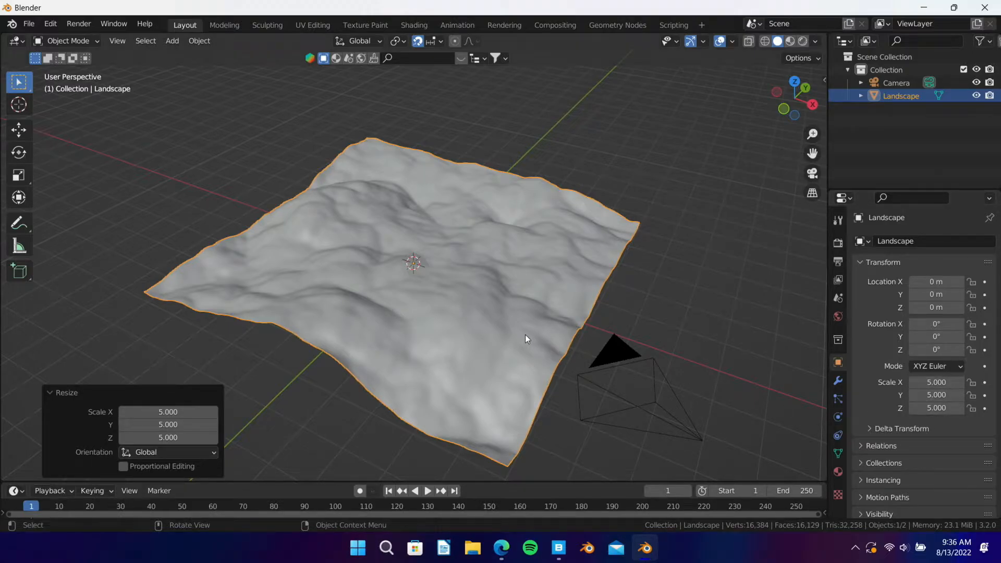
key(ctrl+a)
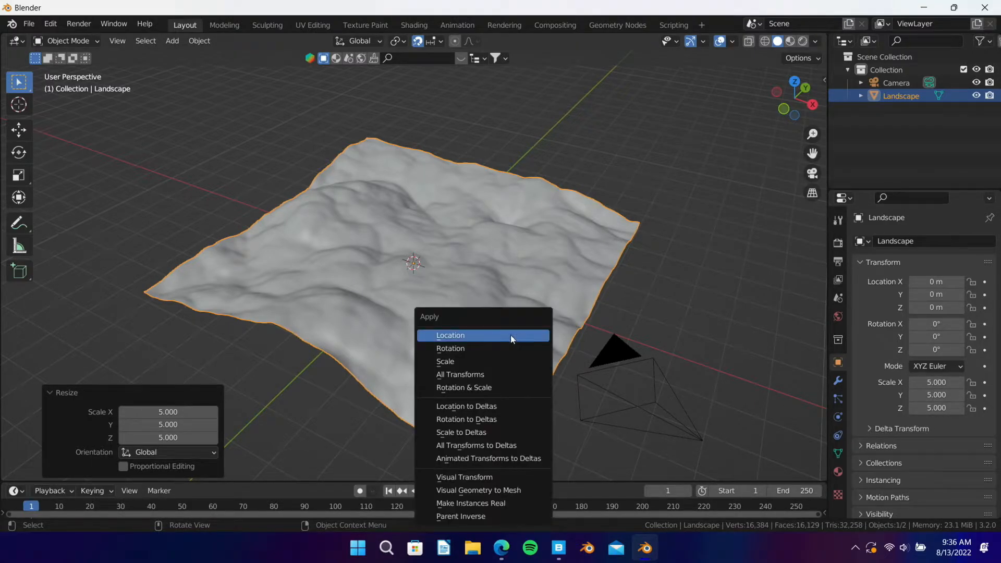
click(460, 362)
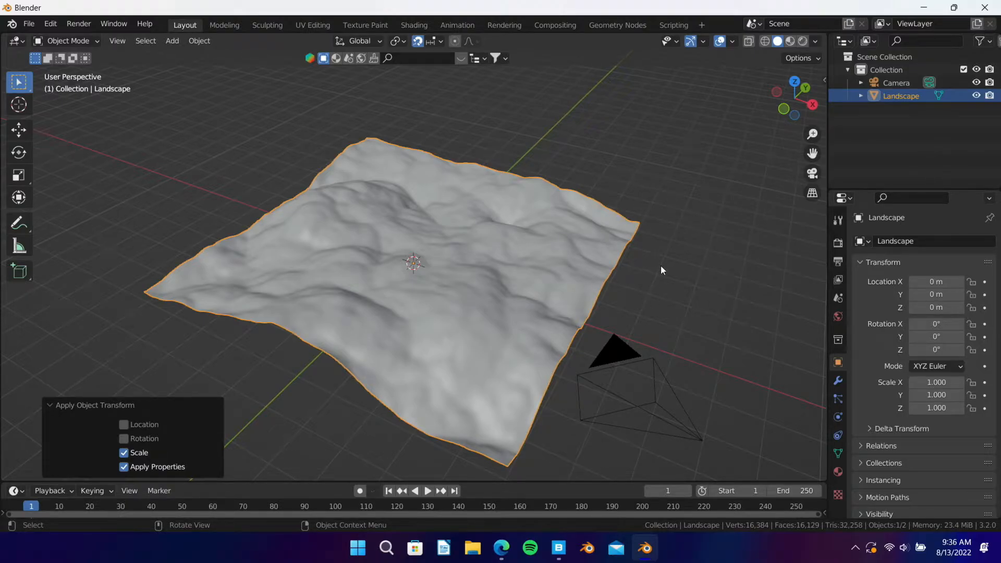
click(689, 279)
middle_drag(707, 318, 543, 350)
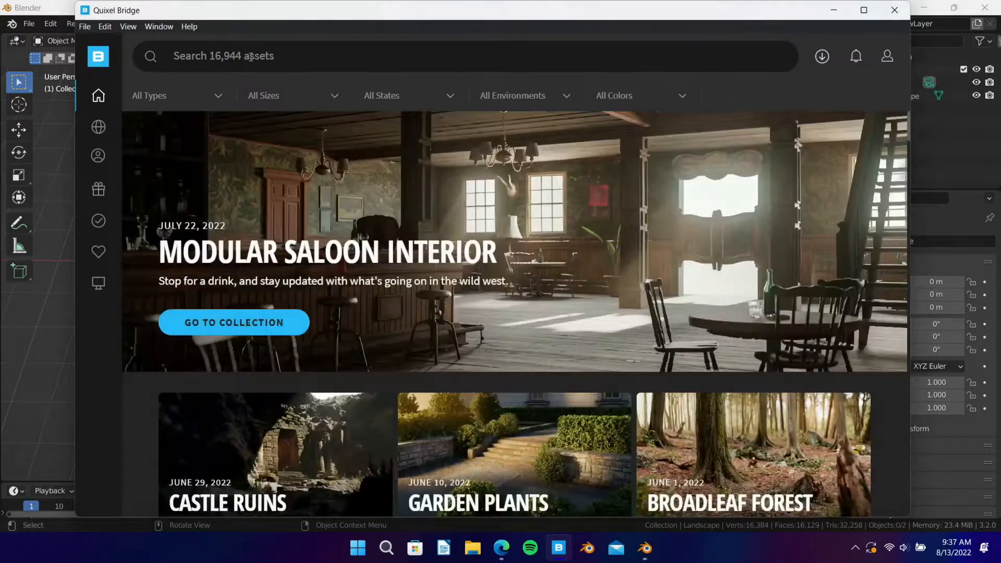
Step: In Quixel Bridge, search for "dirt" and narrow the assets to the Soil category of Surfaces
click(251, 55)
text(dirt)
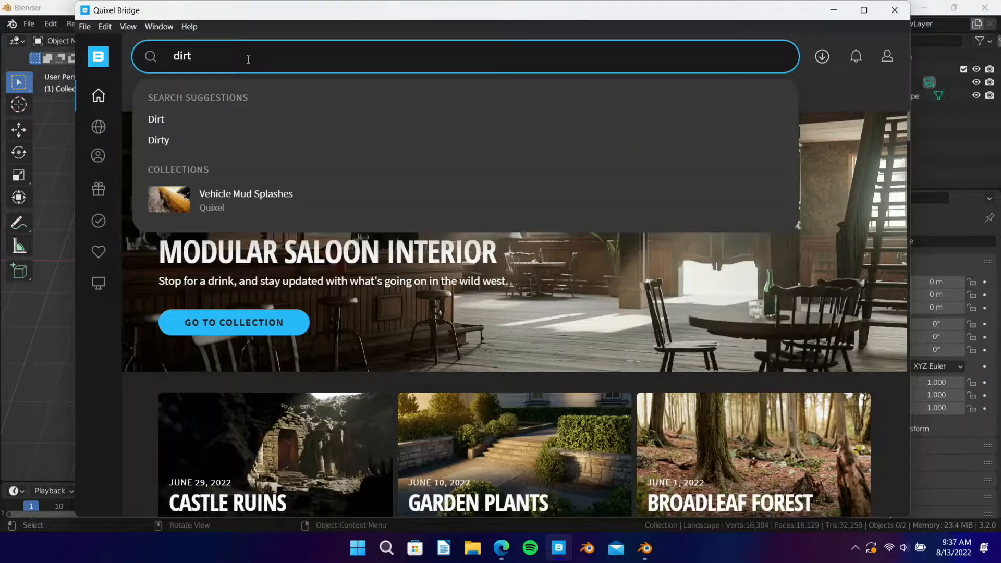
key(Return)
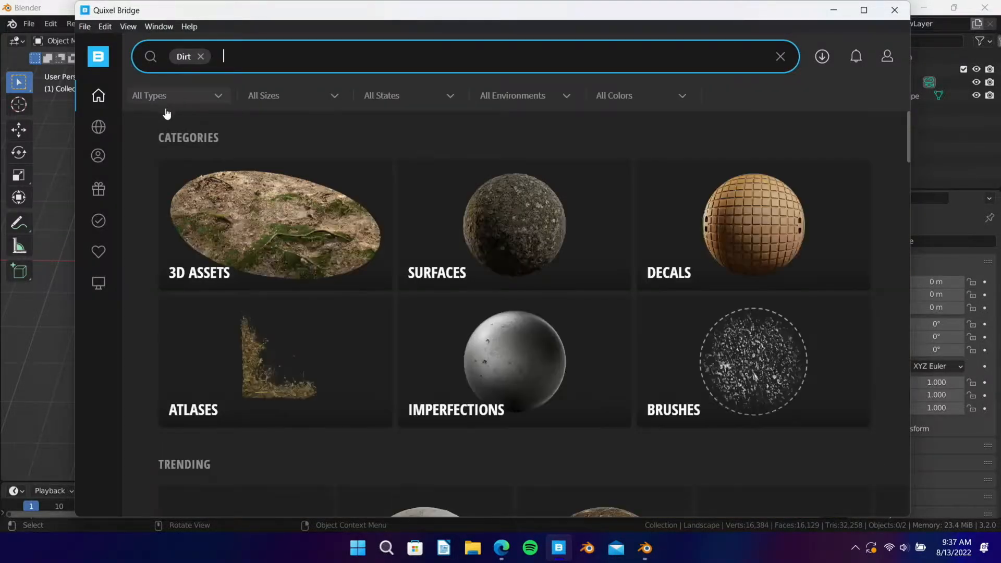
click(466, 252)
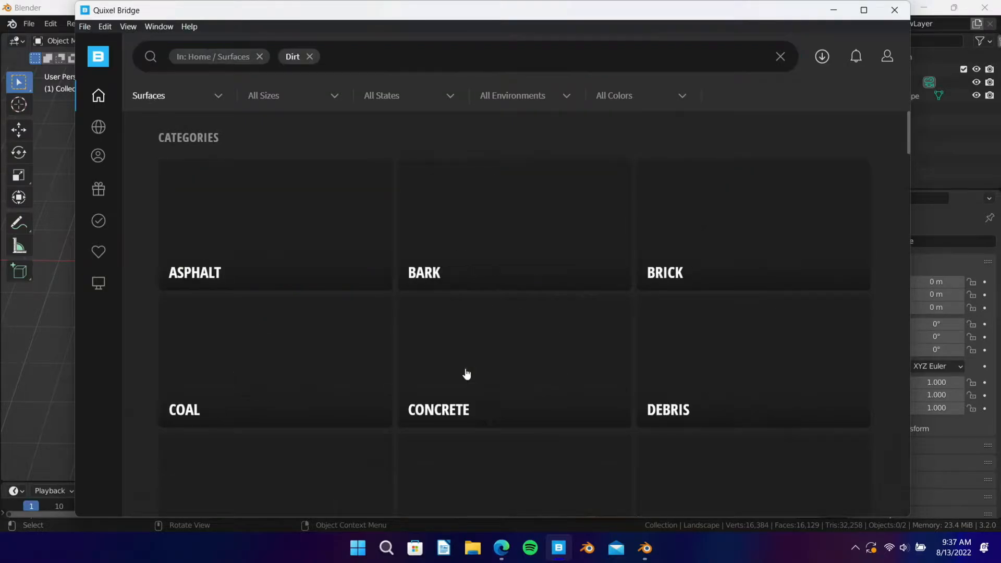
scroll(350, 409, down, 5)
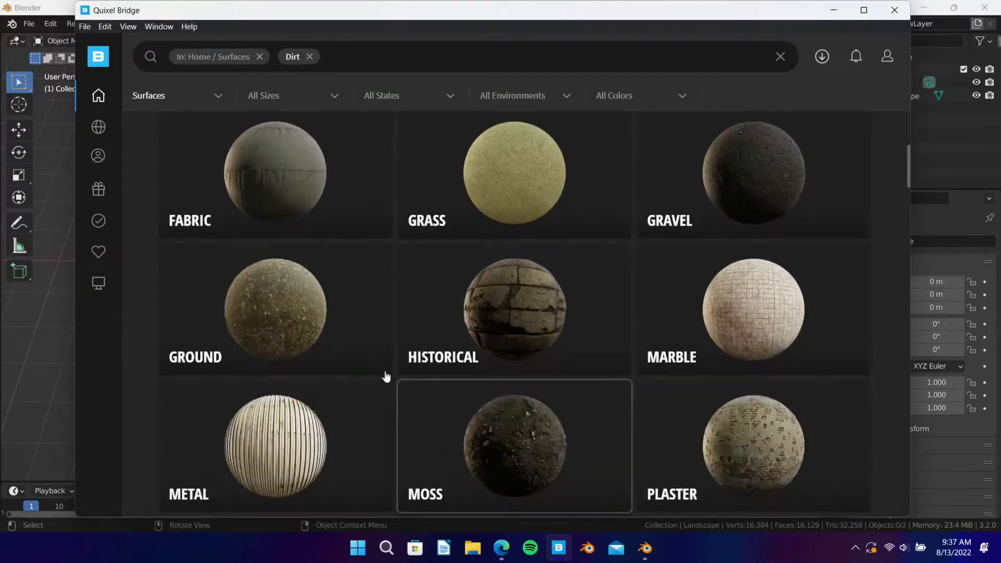
scroll(614, 398, down, 2)
scroll(537, 405, down, 3)
click(538, 405)
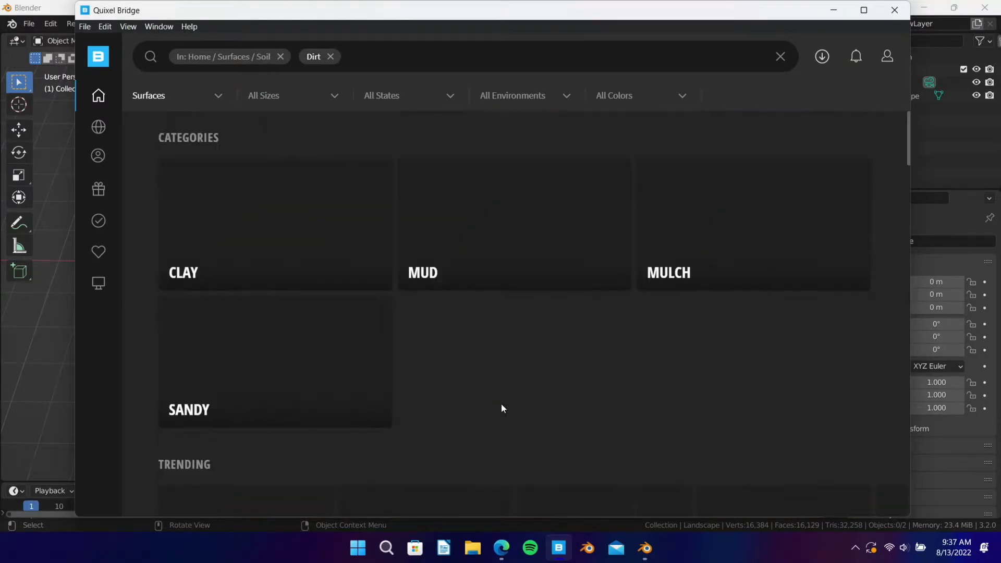
Step: Browse the soil surfaces for a ground material and open the Mulch category
scroll(399, 365, down, 5)
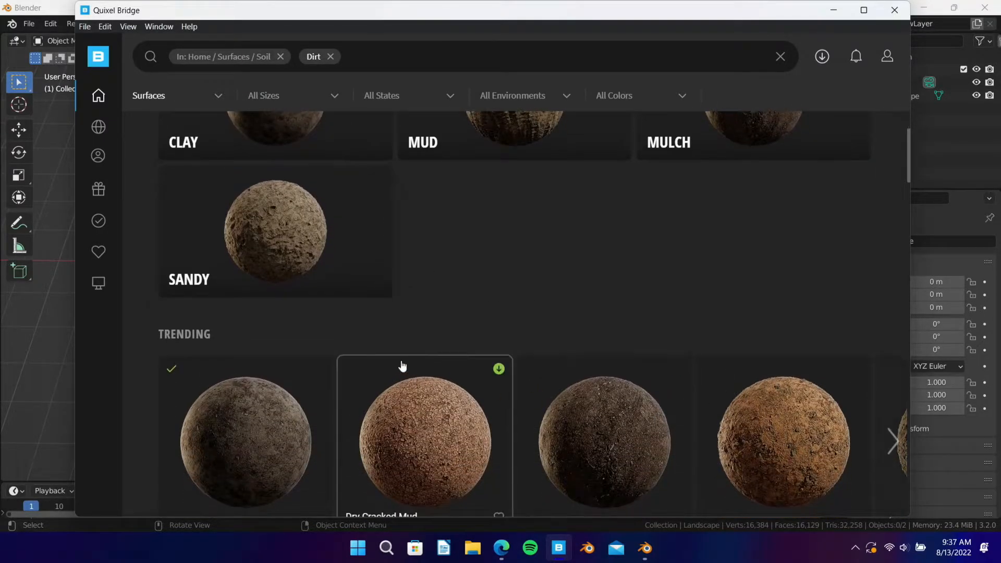
scroll(612, 365, down, 2)
scroll(610, 362, up, 5)
click(543, 372)
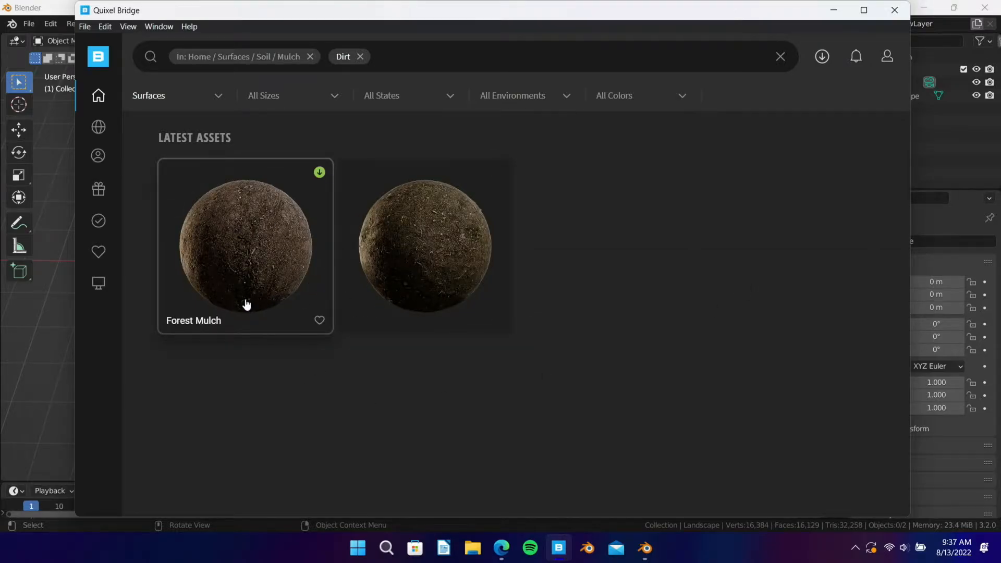
Step: Search the locally downloaded Megascans assets for "dirt"
click(107, 293)
scroll(521, 372, down, 10)
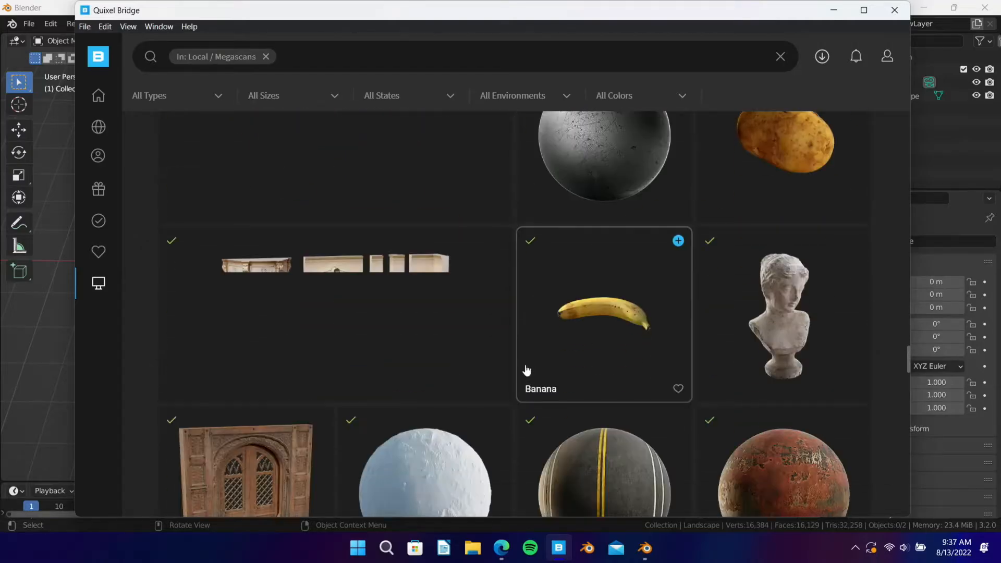
scroll(448, 297, up, 5)
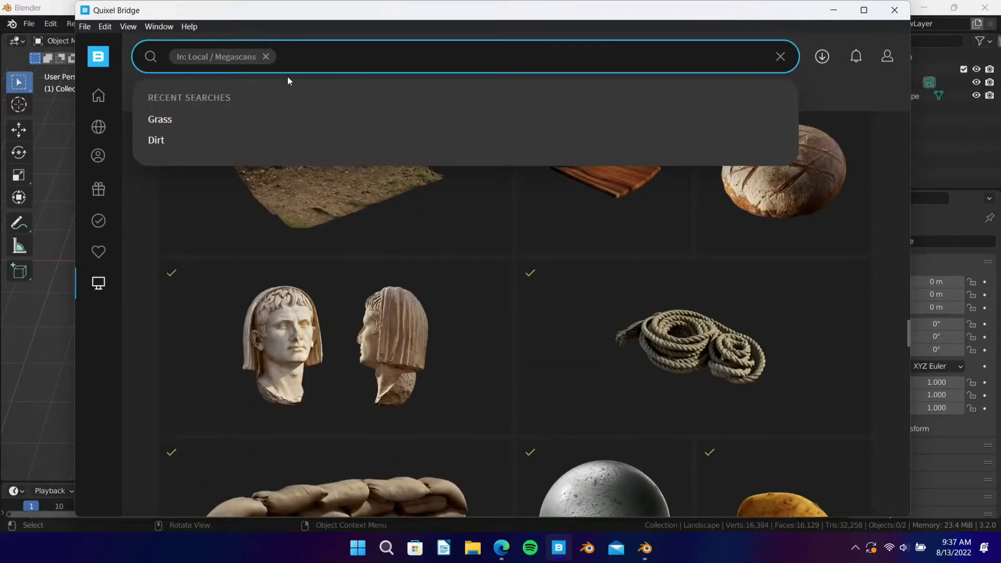
text(dirt)
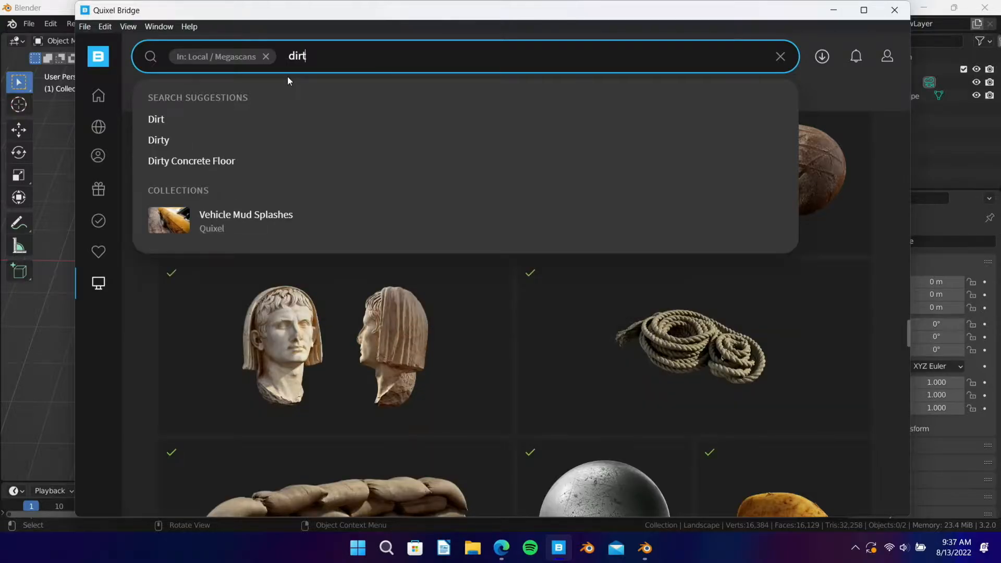
key(Return)
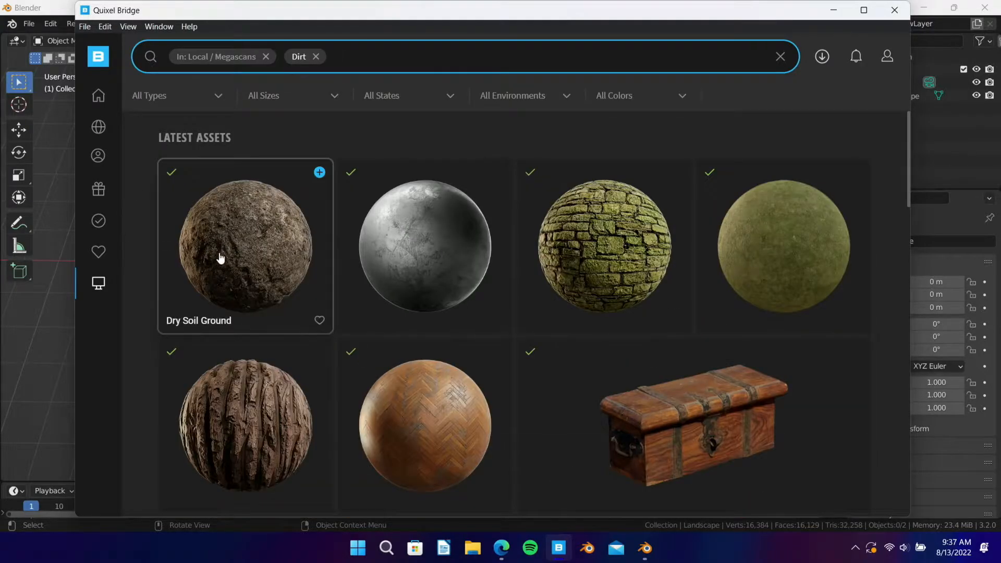
Step: Browse the downloaded dirt assets and open the Forest Floor surface
scroll(439, 432, down, 3)
scroll(439, 432, up, 4)
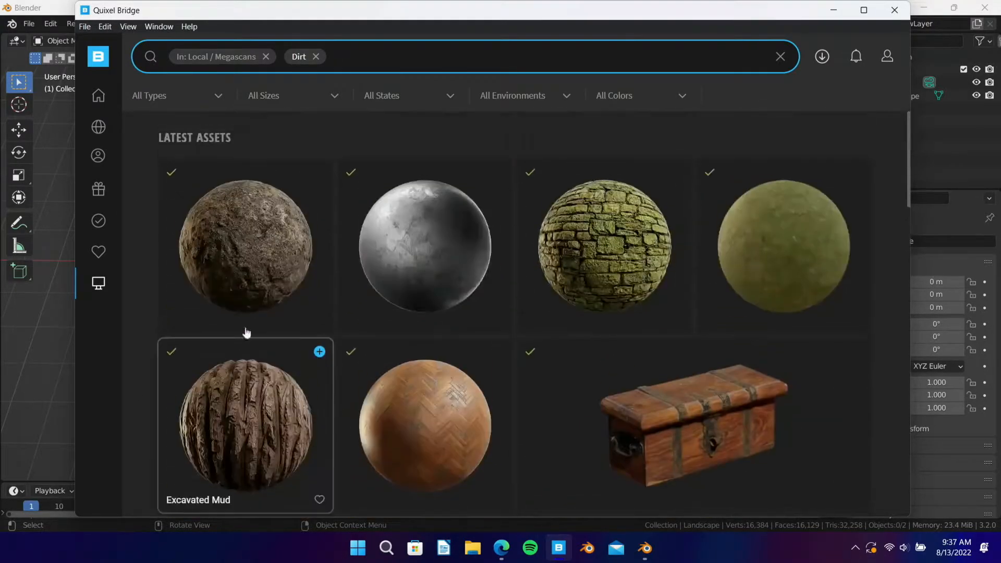
click(246, 293)
scroll(284, 296, down, 4)
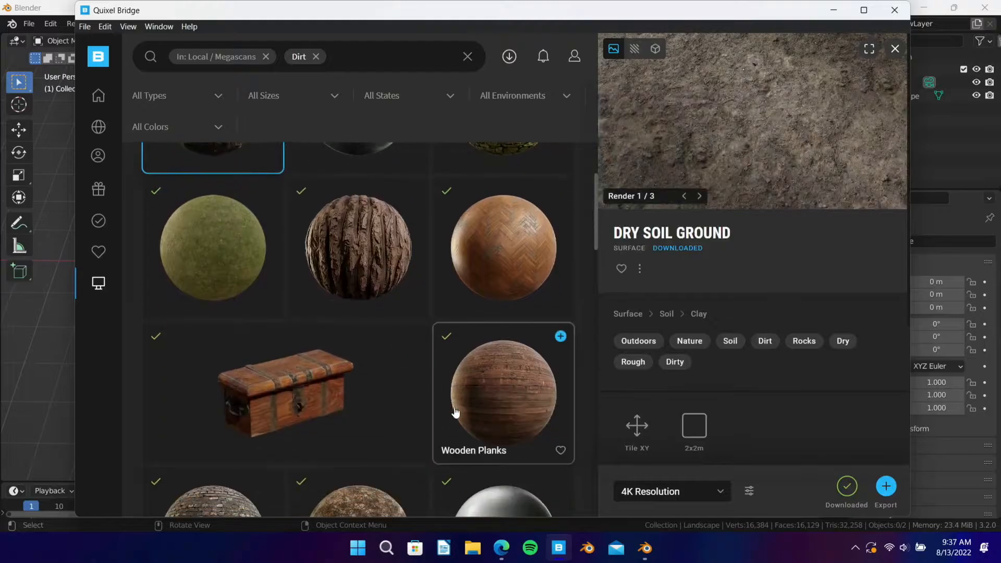
click(346, 447)
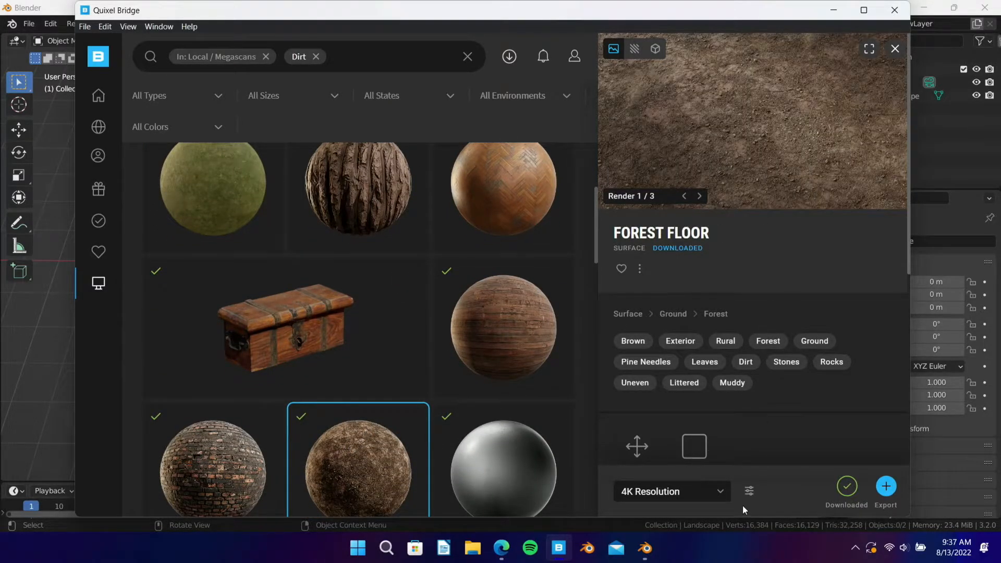
Step: Try the 8K resolution for the Forest Floor surface and set it back to 4K
click(708, 493)
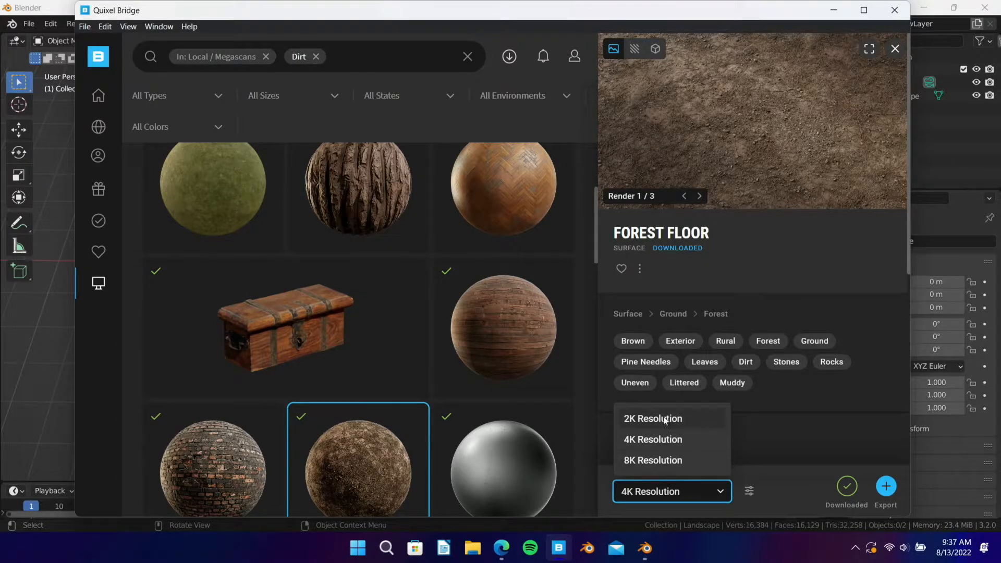
click(662, 460)
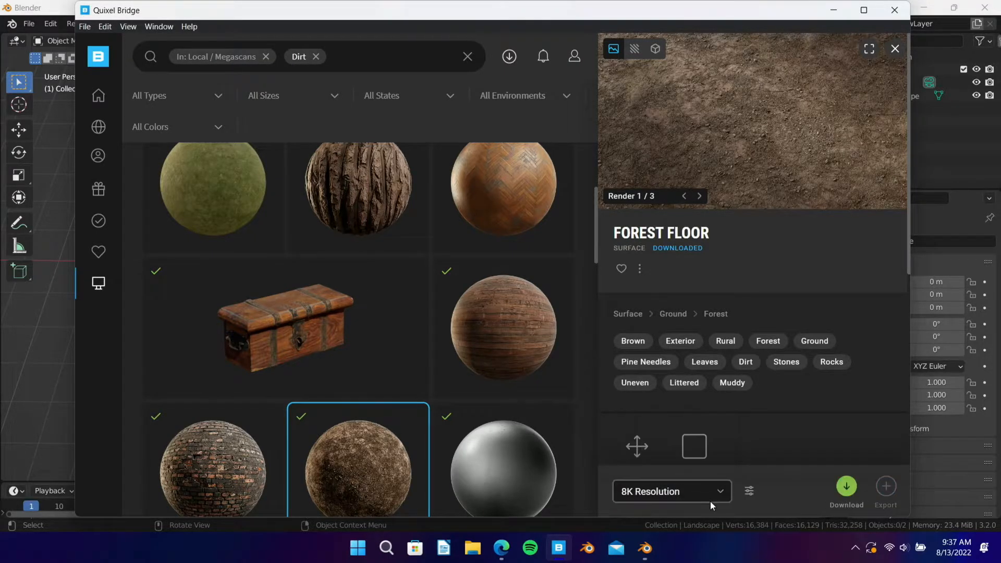
click(714, 494)
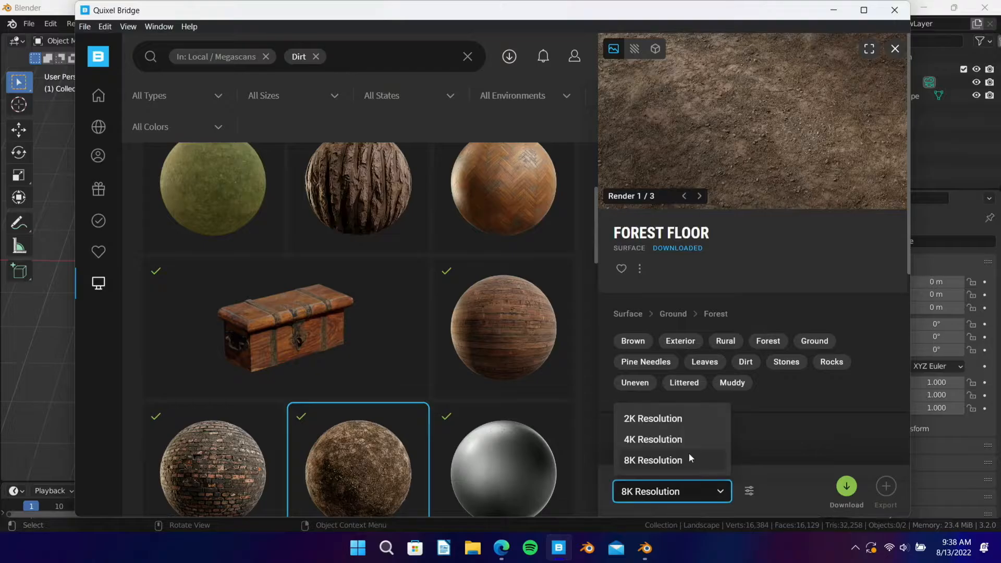
click(692, 443)
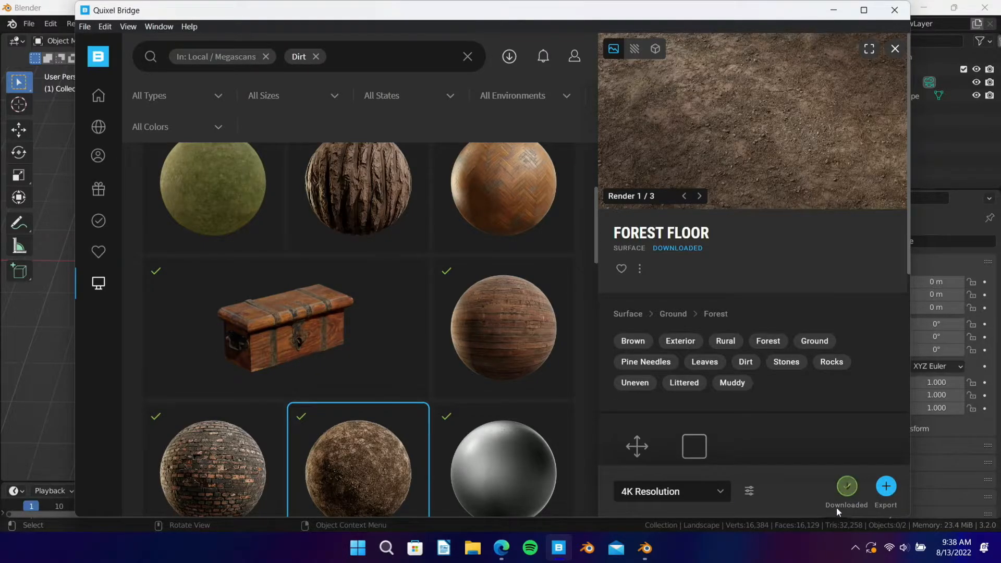
click(684, 490)
click(667, 458)
click(699, 491)
click(678, 438)
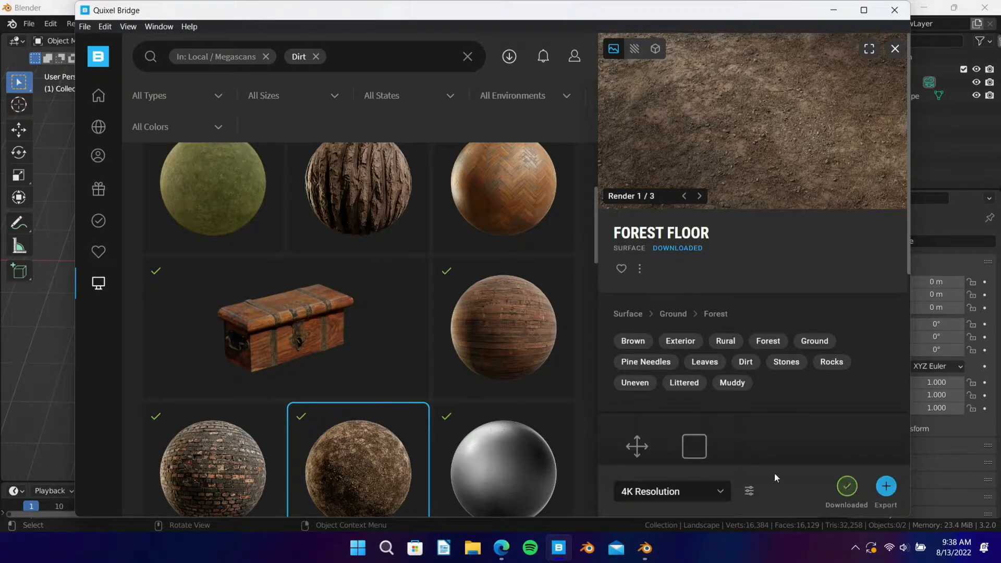
Step: Export the 4K Forest Floor surface to Blender, and switch to Blender with its viewport in Material Preview shading
click(888, 493)
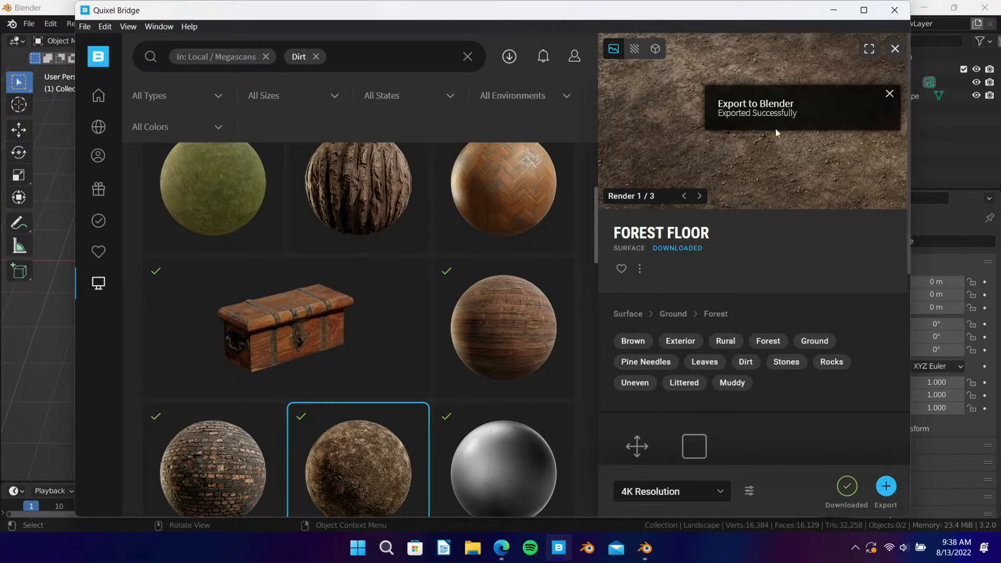
click(833, 10)
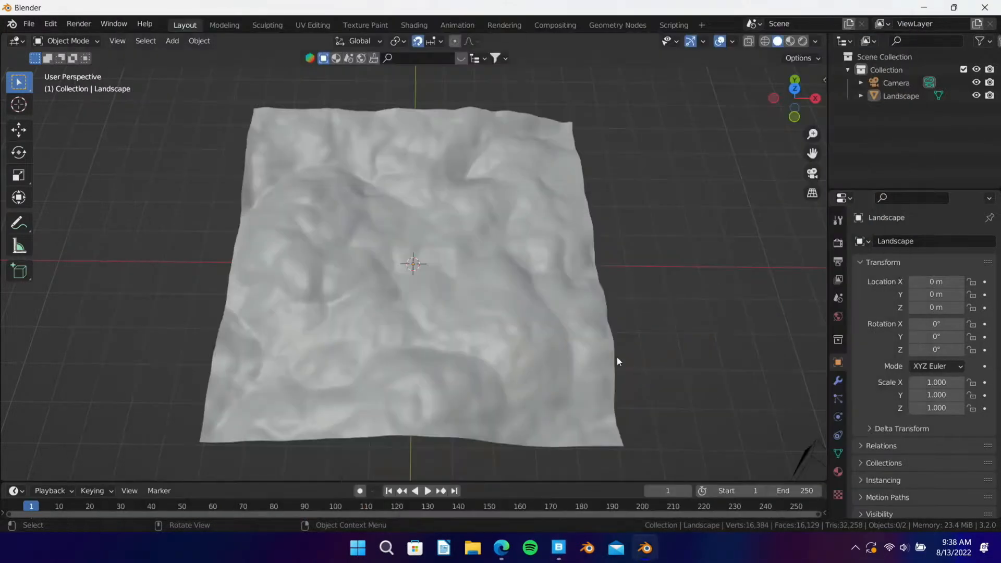
mouse_move(450, 393)
middle_down()
mouse_move(443, 344)
mouse_move(574, 264)
middle_up()
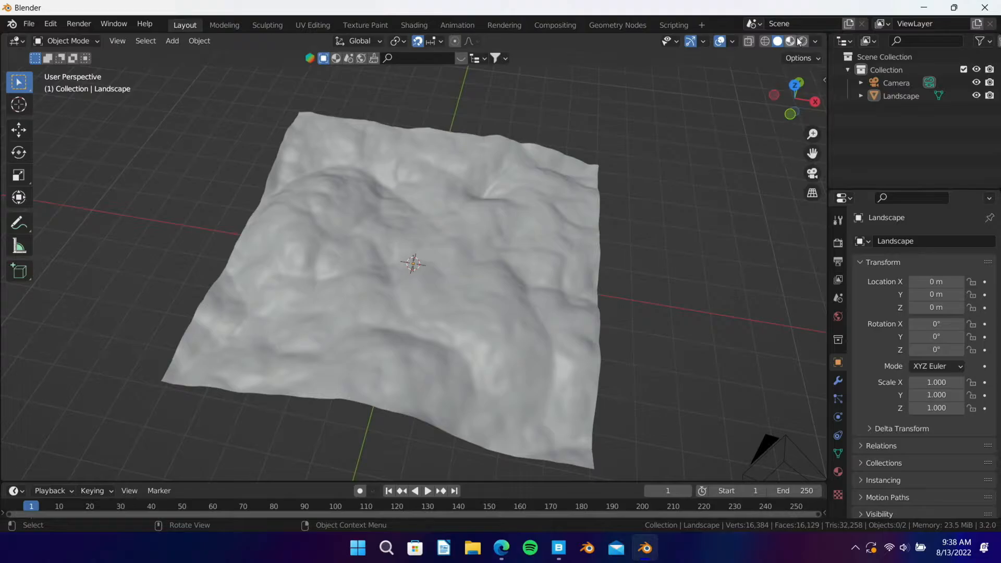
key(z)
click(630, 362)
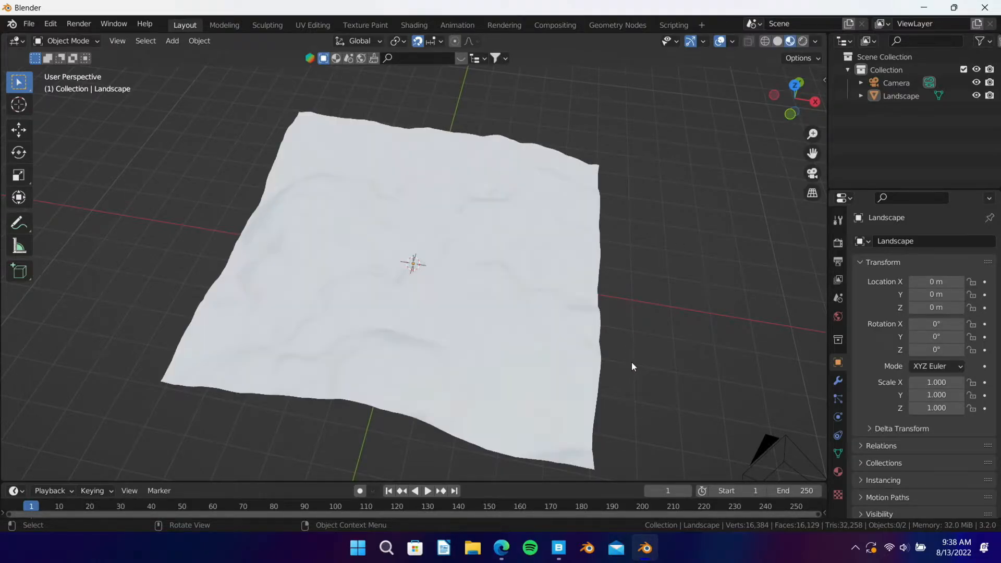
Step: Assign the imported Forest_Floor_vlkiddy material to the landscape mesh
middle_drag(633, 396, 475, 304)
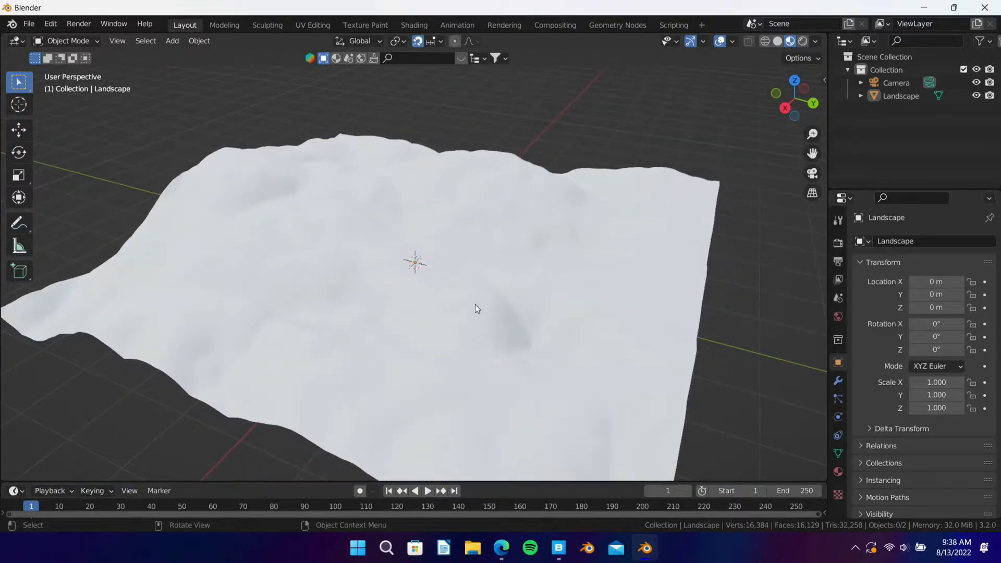
click(532, 348)
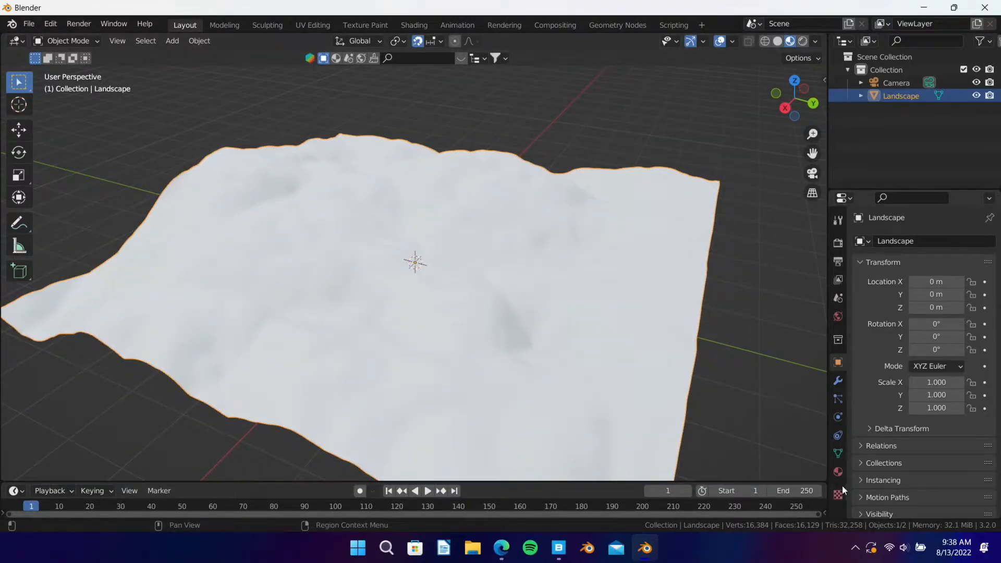
click(838, 471)
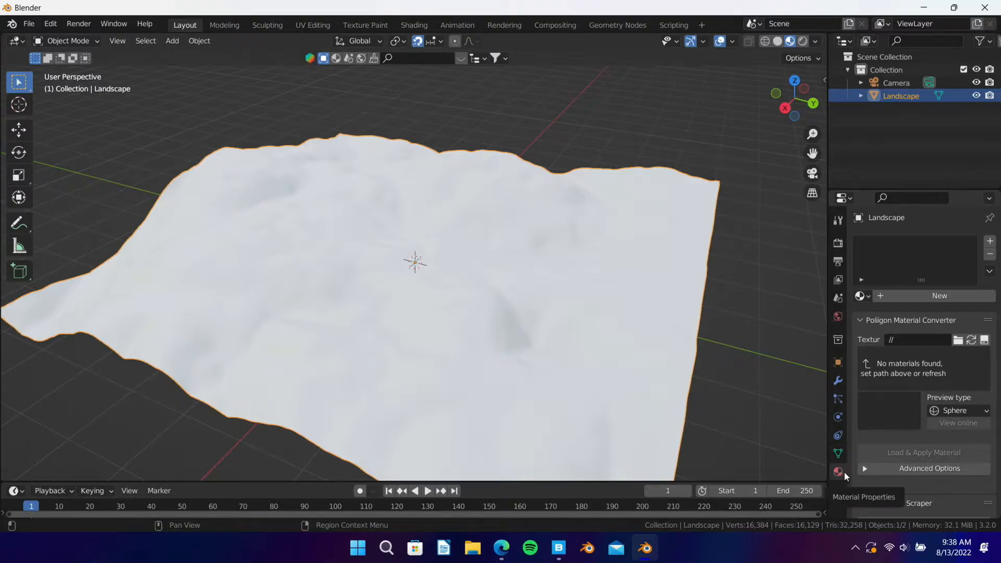
click(861, 296)
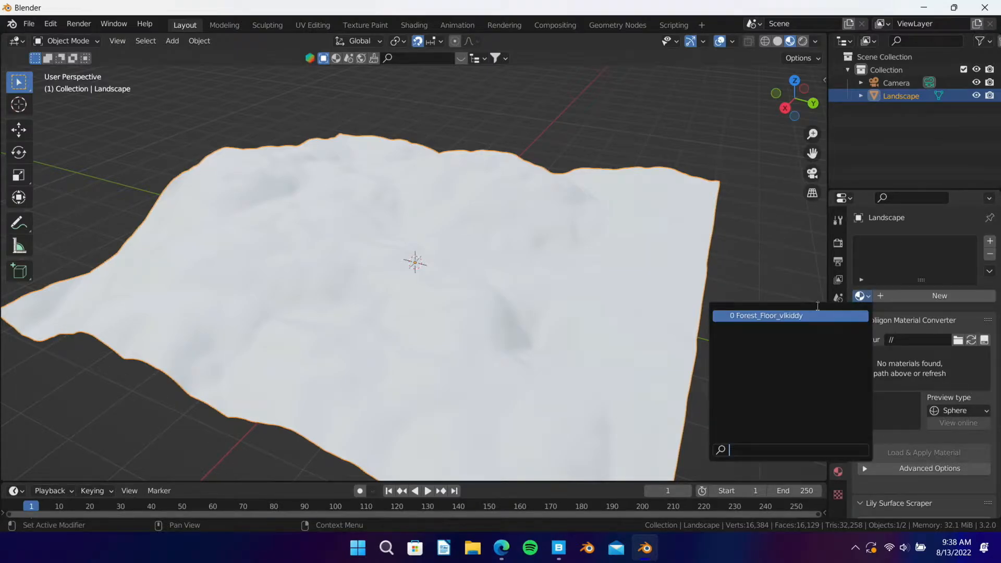
click(821, 314)
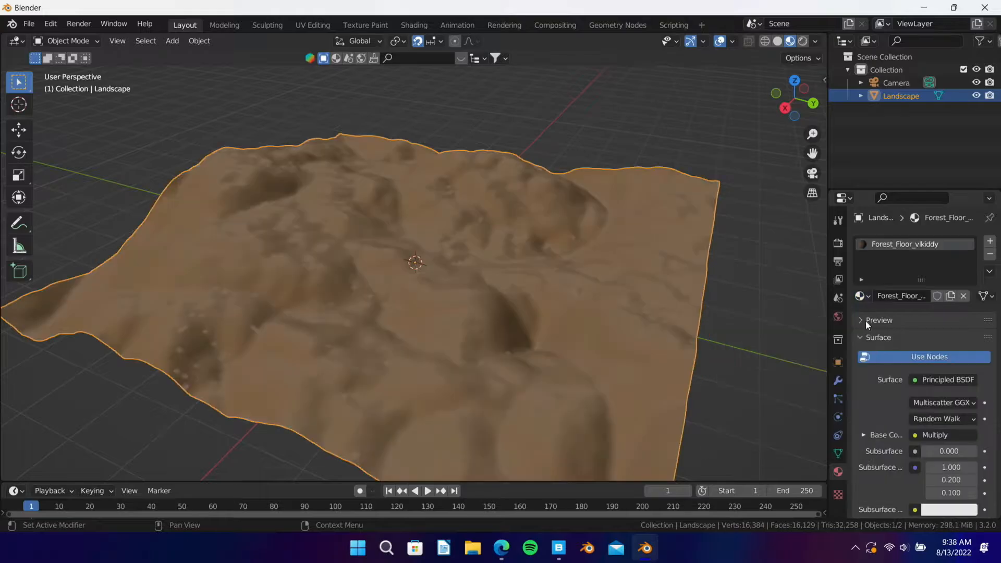
Step: Unwrap the whole landscape mesh with Cube Projection in Edit Mode and return to Object Mode
middle_drag(677, 321, 539, 335)
scroll(465, 335, up, 5)
scroll(448, 326, down, 5)
middle_drag(438, 297, 487, 219)
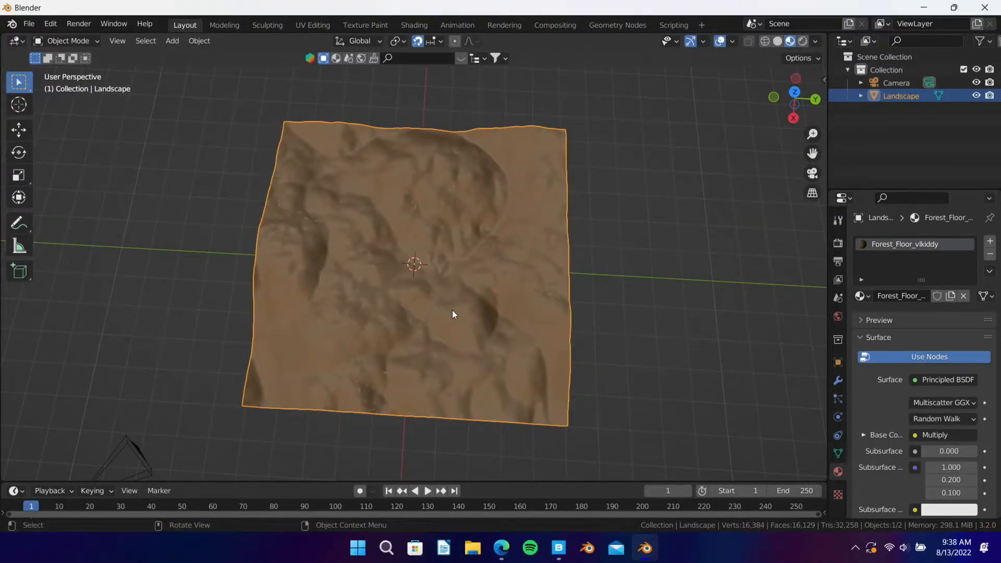
key(Tab)
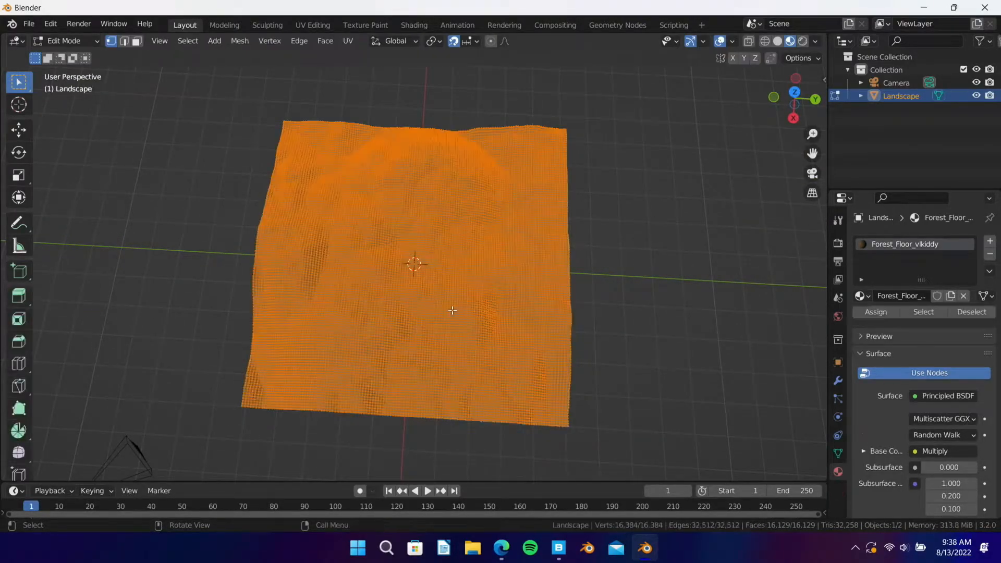
click(419, 236)
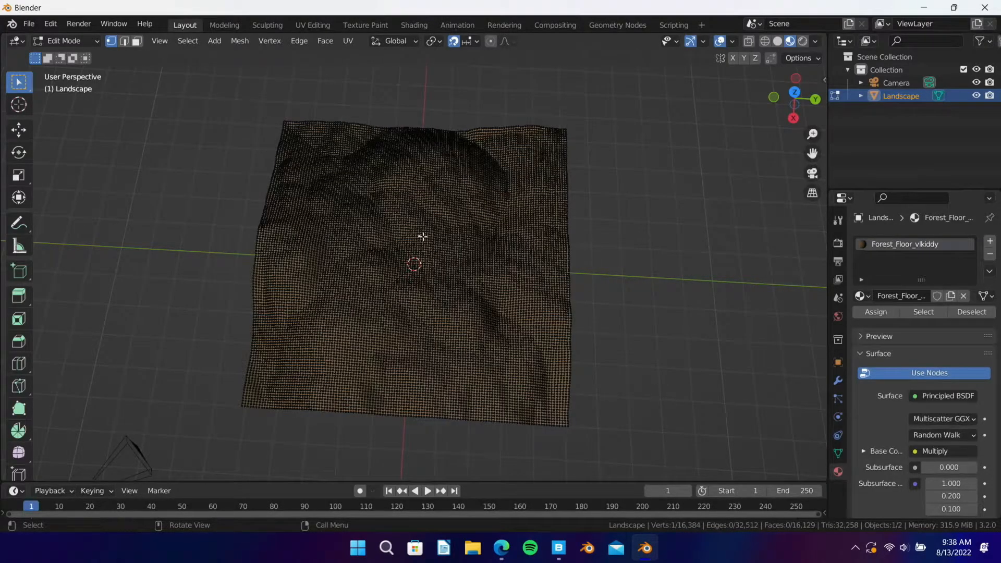
key(a)
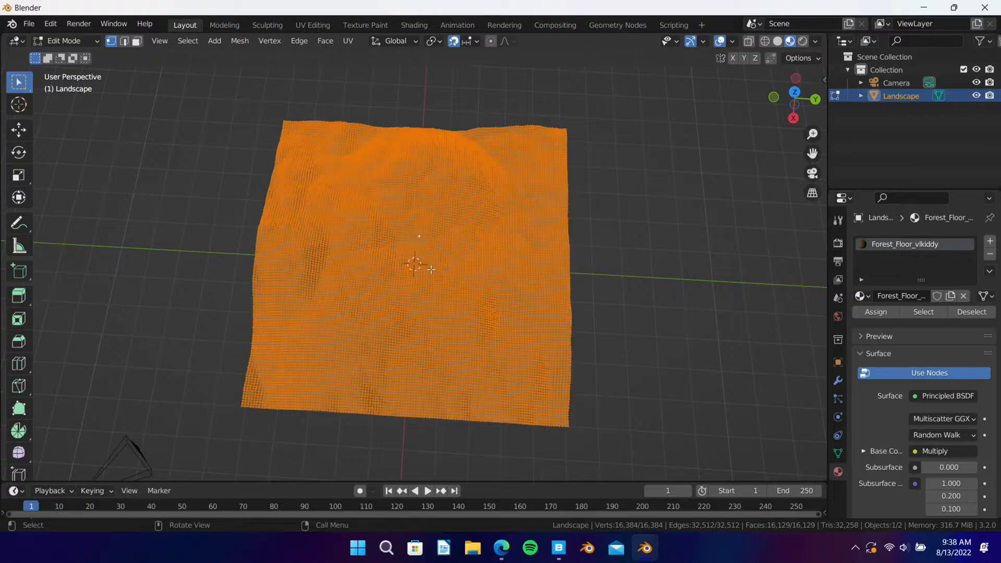
key(u)
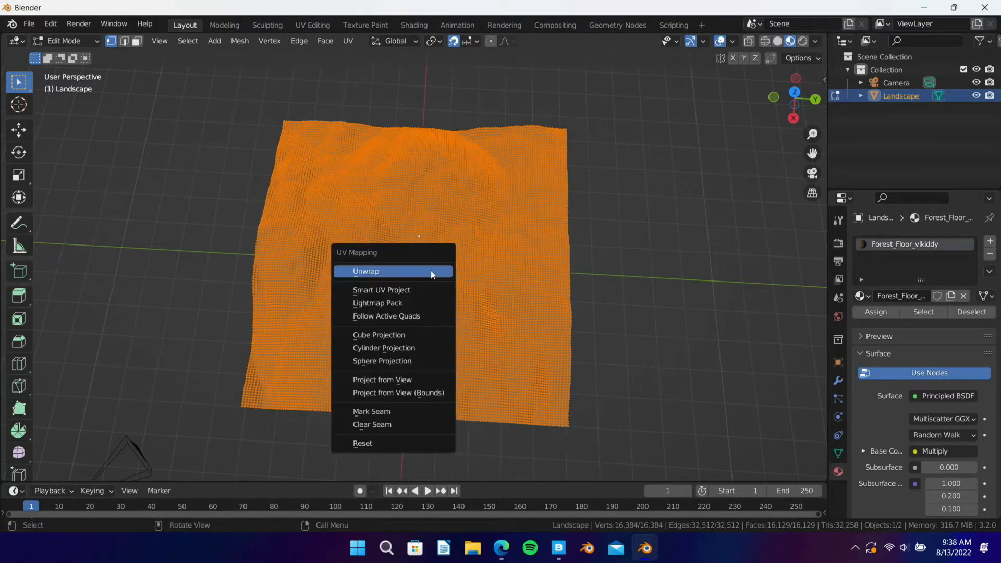
click(411, 338)
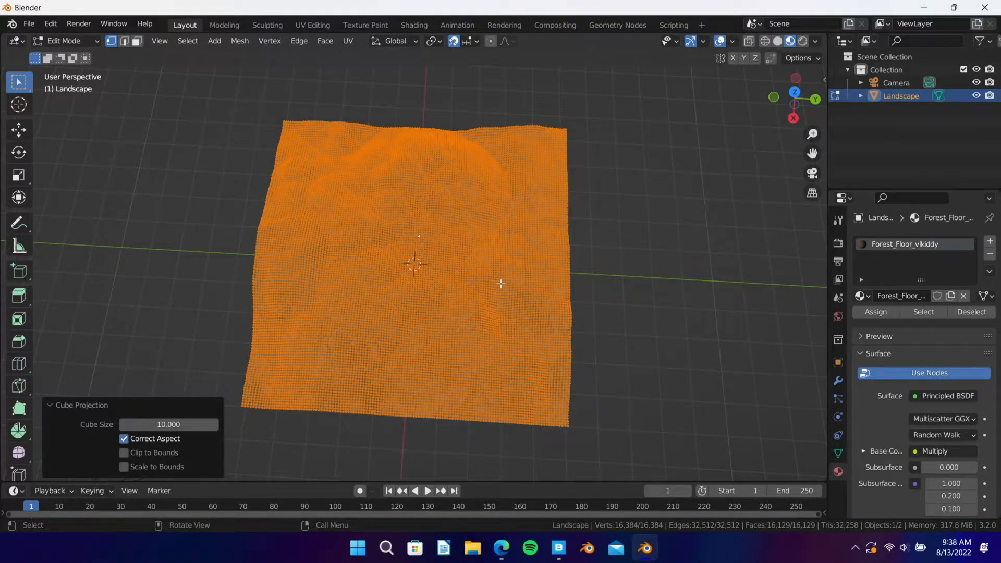
scroll(500, 283, up, 10)
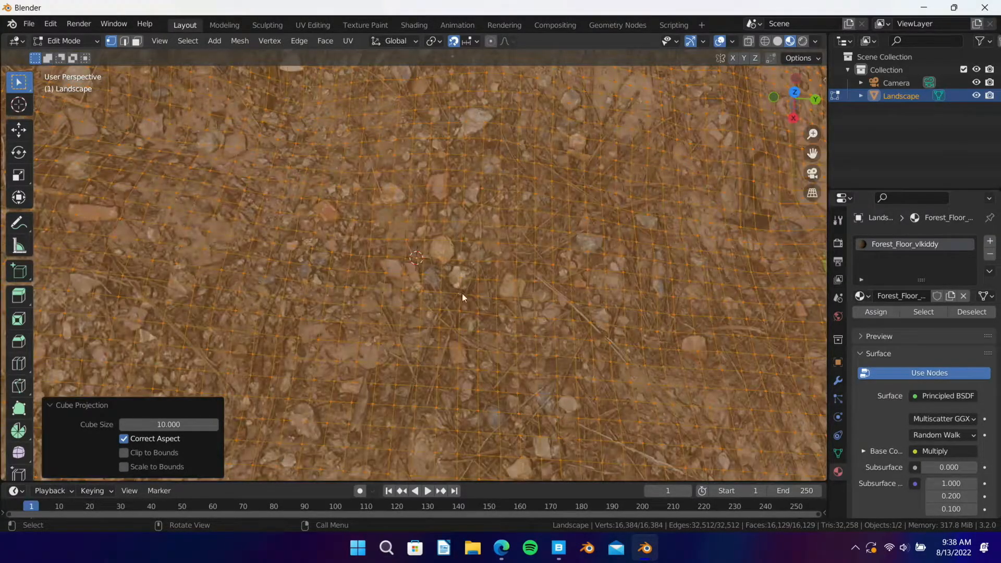
key(Tab)
Step: Examine the forest floor texture's scale and detail across the landscape from close, far and low angles
scroll(459, 290, down, 10)
middle_drag(457, 289, 314, 186)
scroll(454, 282, up, 9)
scroll(455, 282, down, 13)
middle_drag(502, 327, 605, 395)
scroll(440, 277, up, 8)
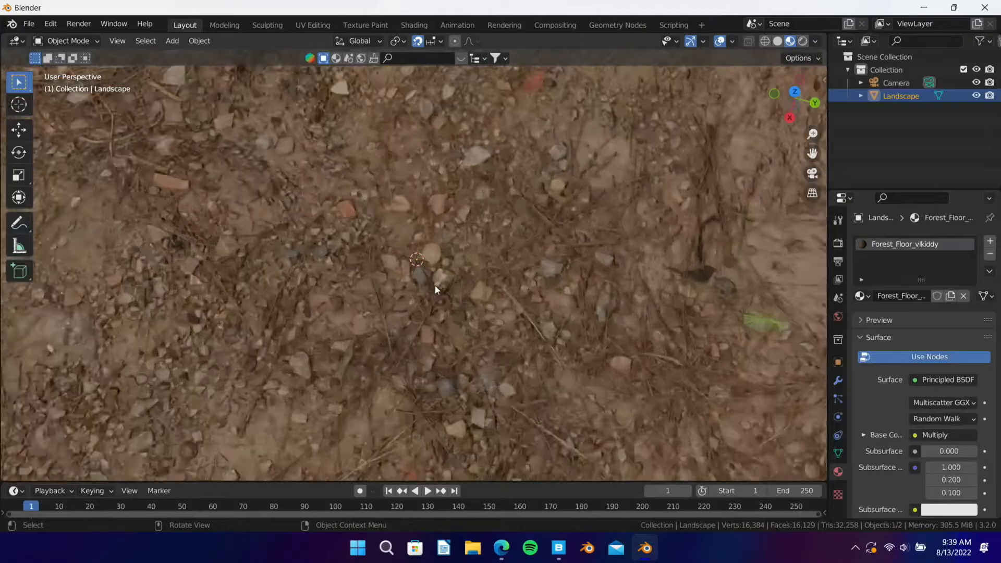
scroll(436, 286, down, 8)
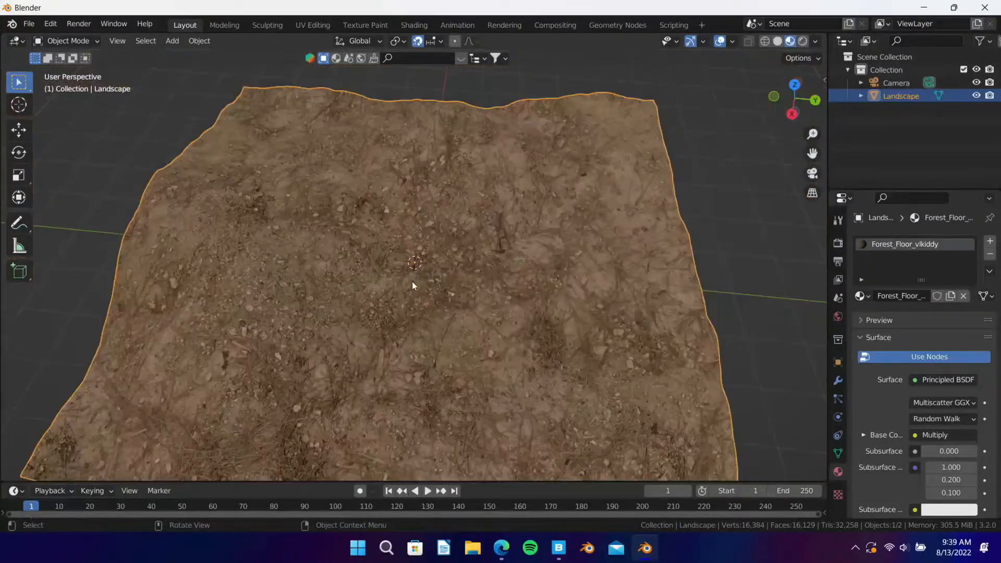
scroll(407, 274, down, 4)
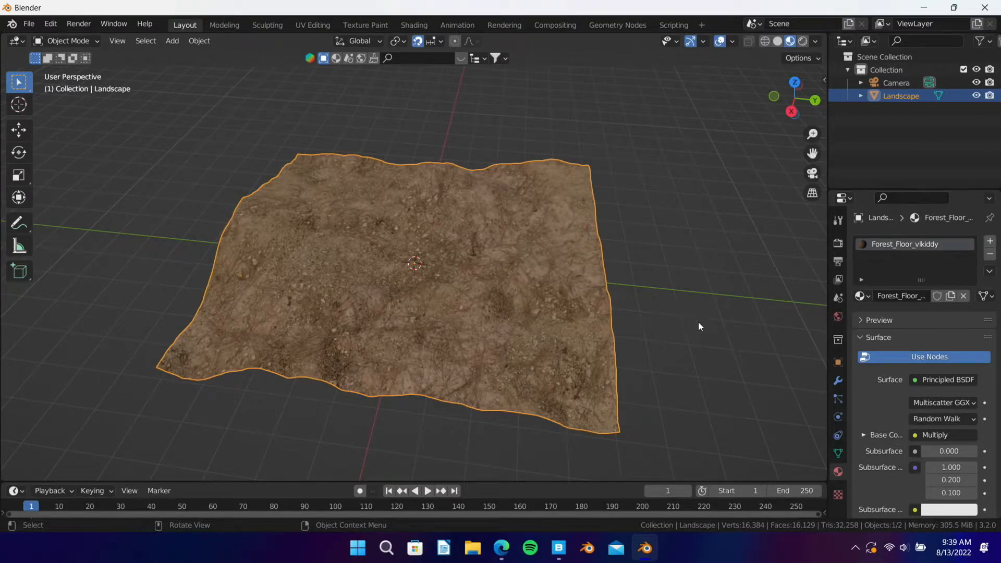
middle_drag(704, 318, 440, 329)
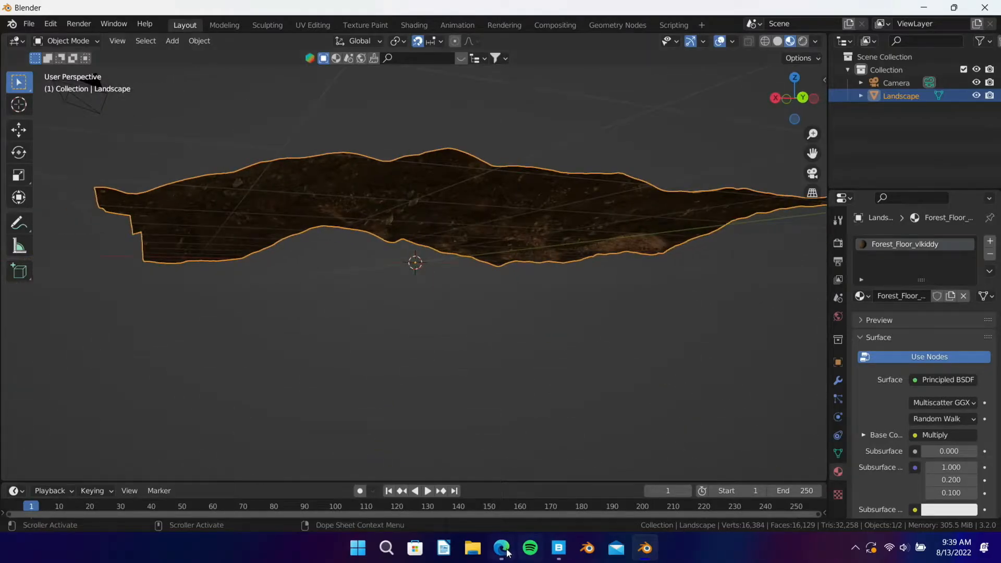
Step: Switch to Quixel Bridge, search the full asset library for Grass, and narrow the results to the Grass category of 3D Plants
mouse_move(505, 552)
click(559, 548)
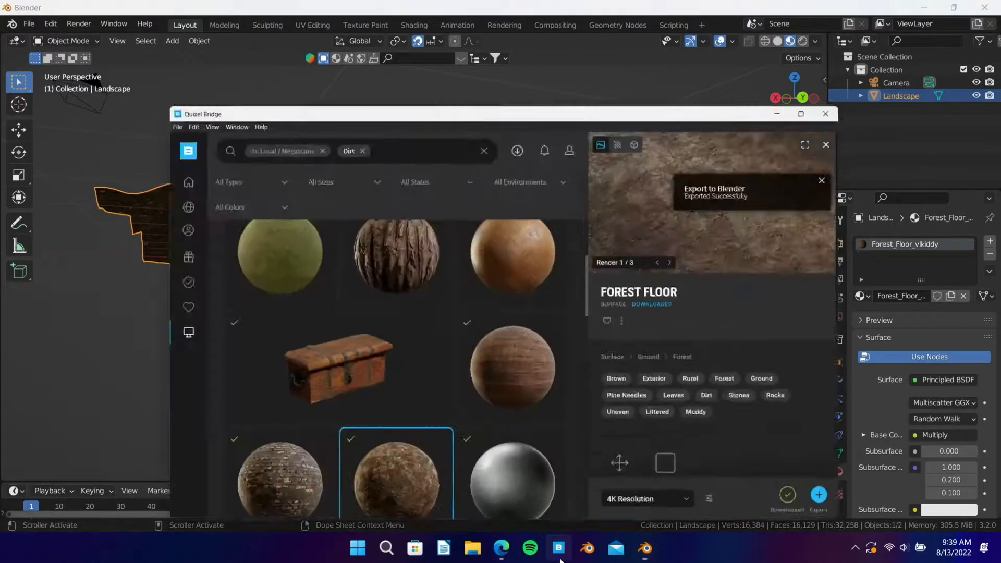
scroll(561, 398, up, 4)
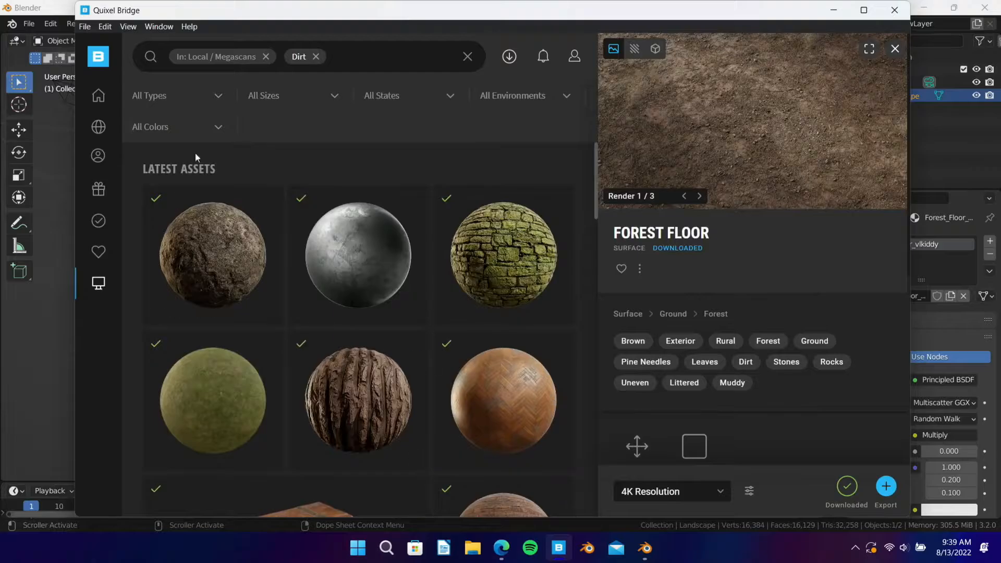
click(99, 97)
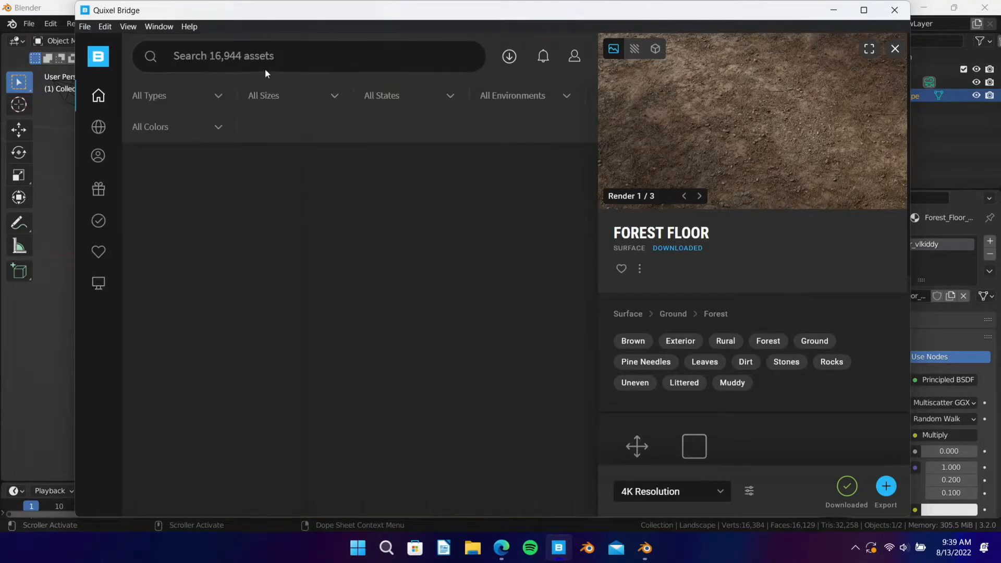
click(281, 60)
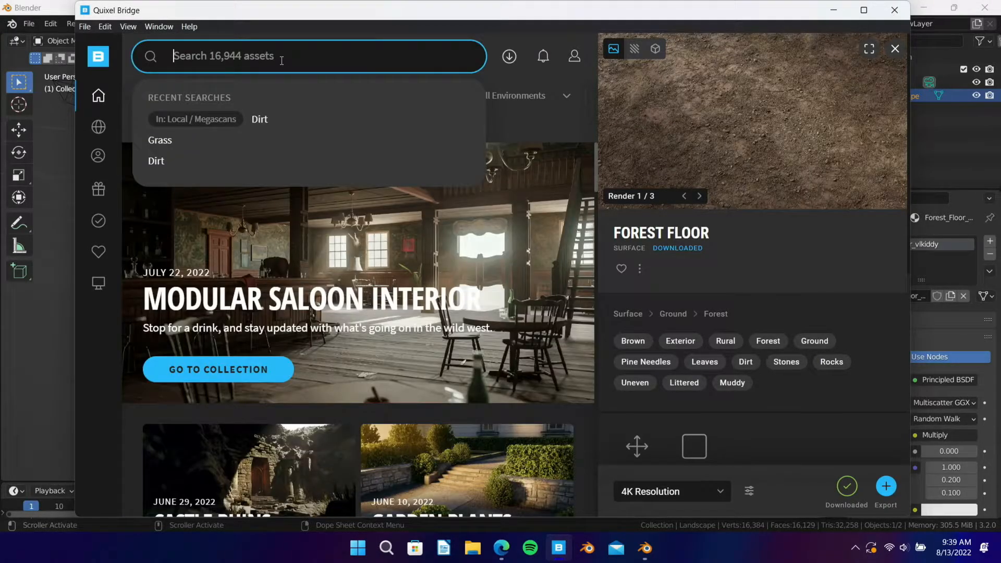
click(160, 139)
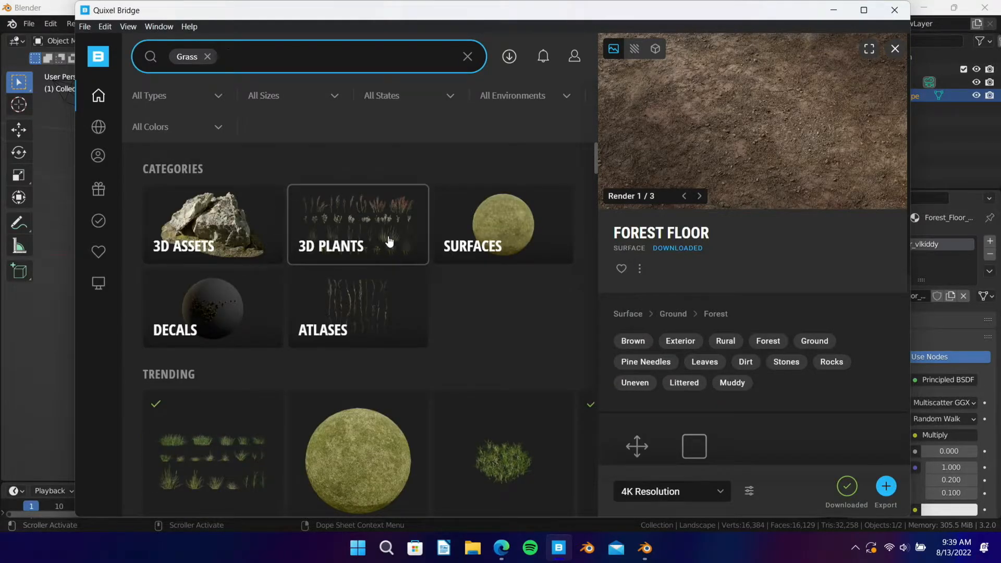
click(388, 240)
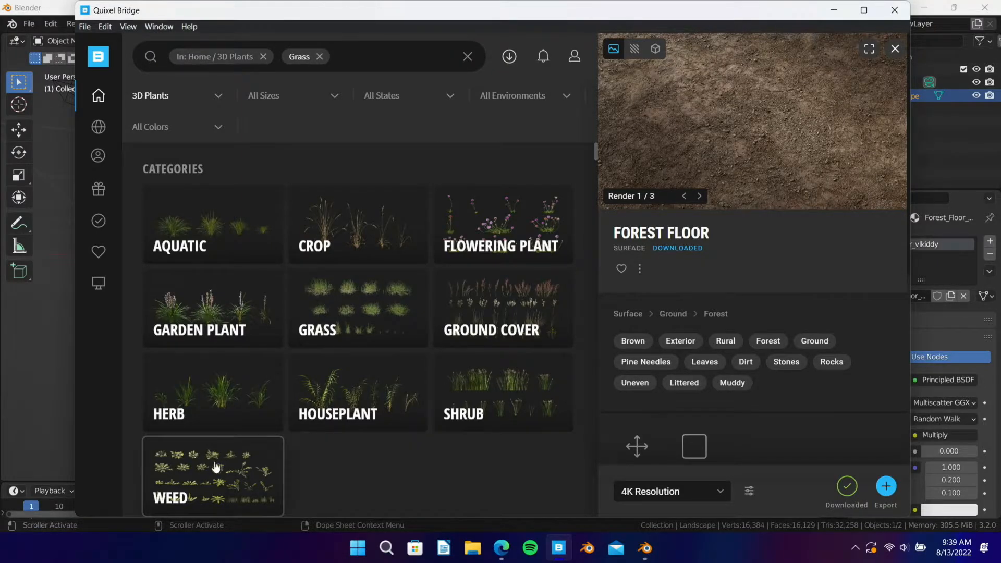
click(360, 322)
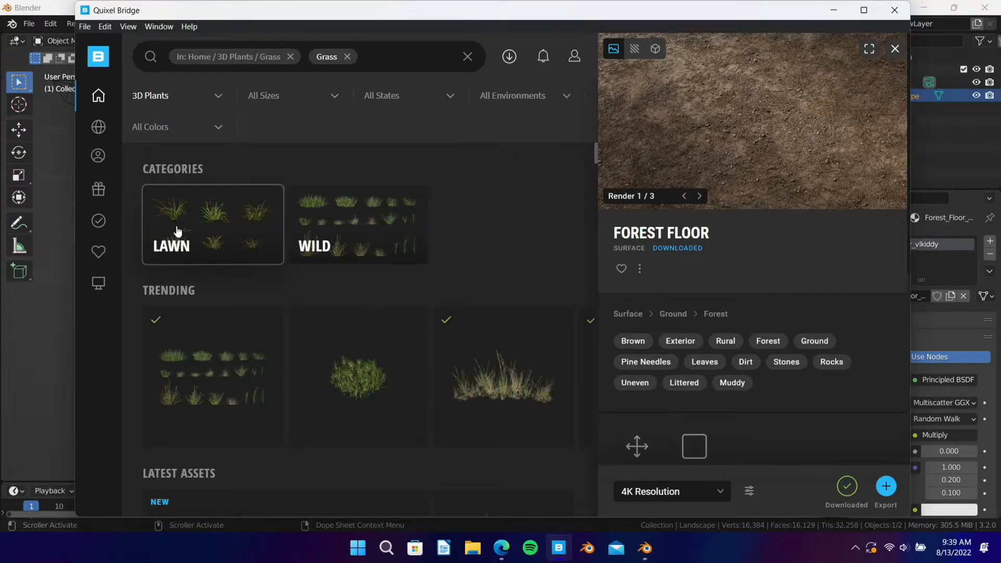
Step: Browse the 3D grass assets and compare previews of the Wild Grass variants and Sea Wheatgrass
scroll(404, 290, down, 4)
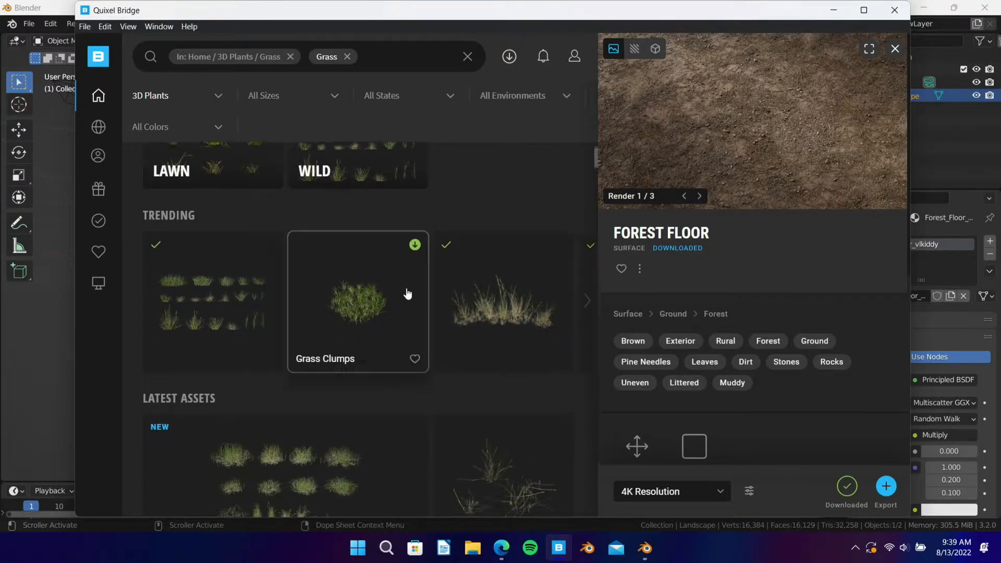
scroll(501, 356, down, 5)
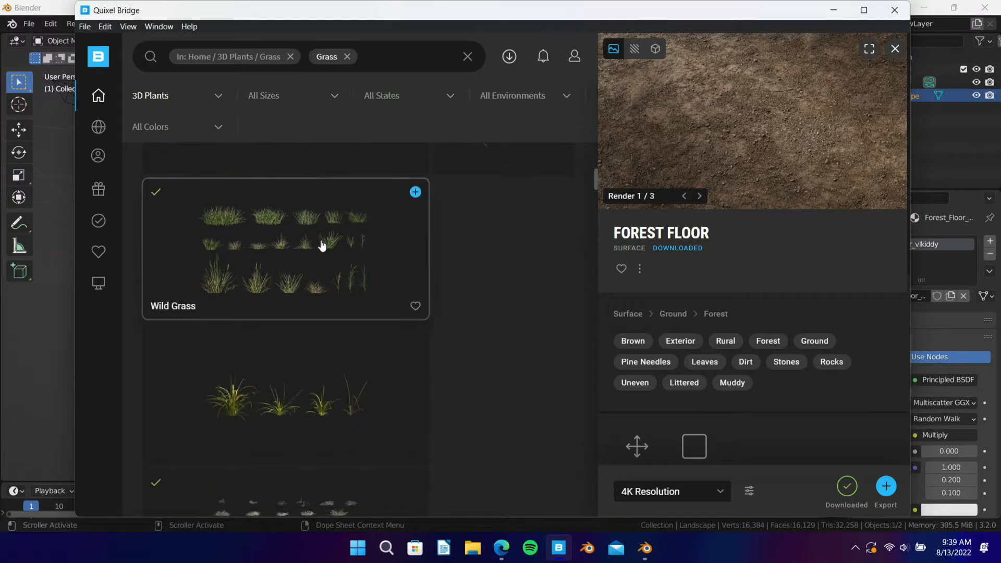
click(354, 230)
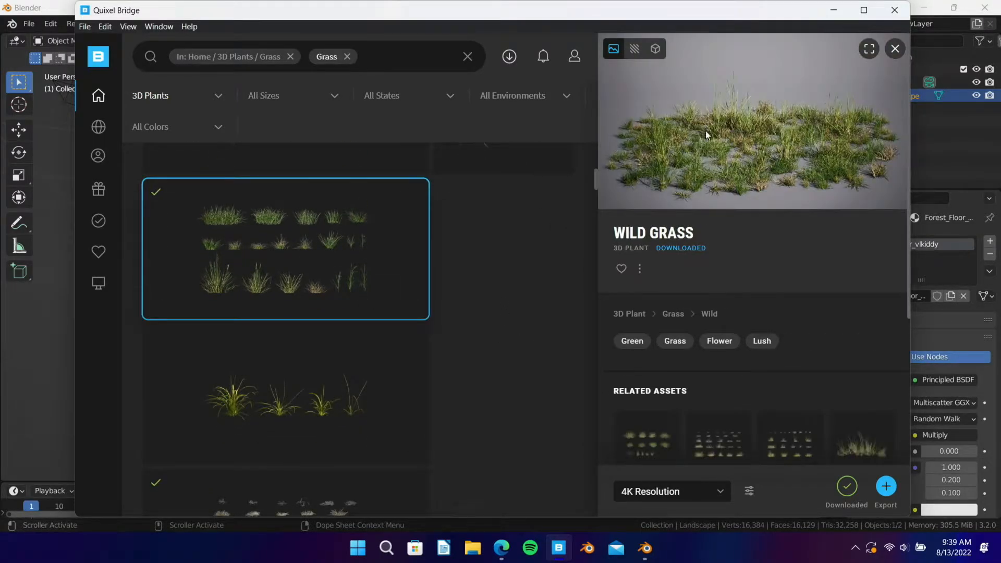
scroll(377, 385, down, 1)
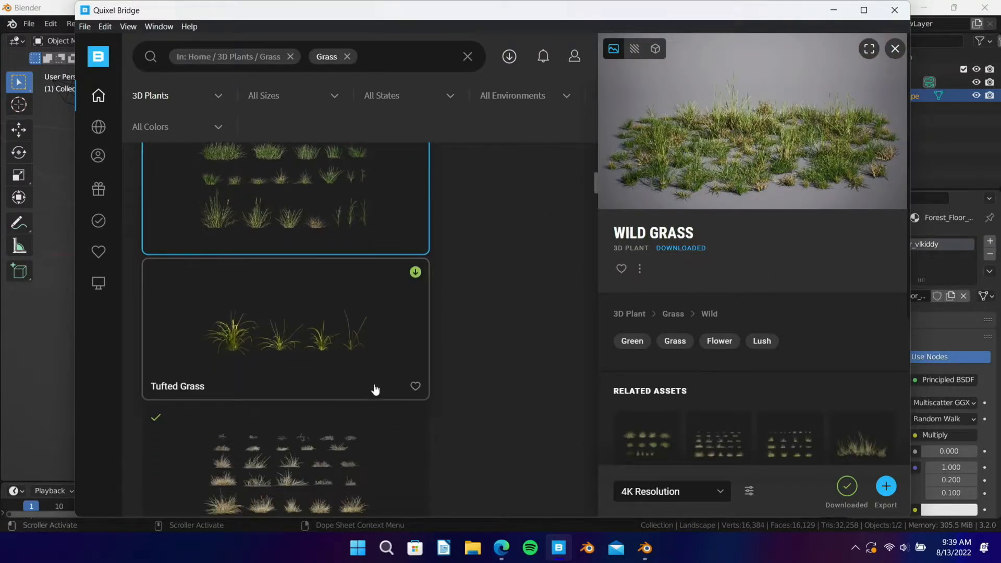
click(368, 364)
click(368, 443)
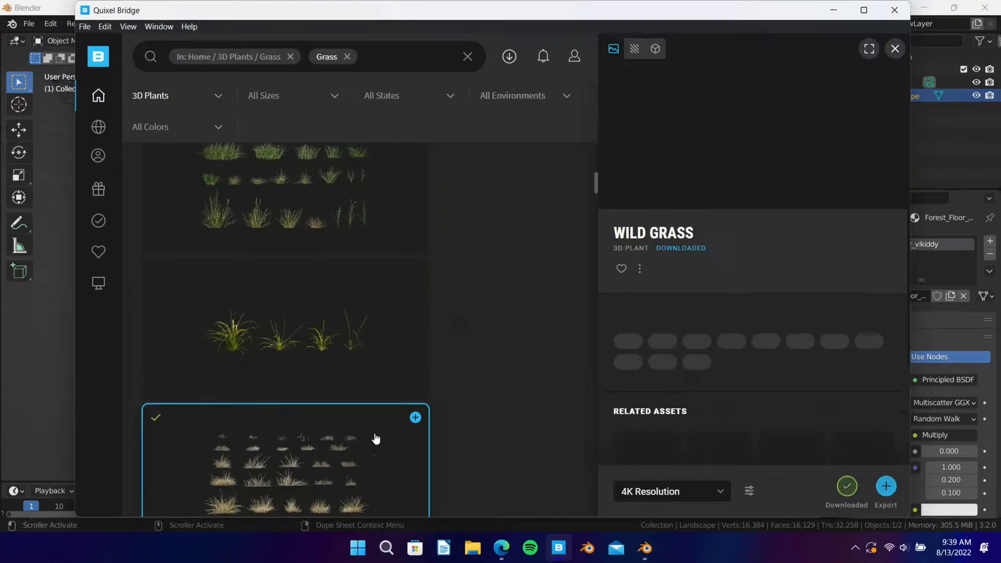
scroll(483, 371, down, 1)
scroll(443, 377, down, 6)
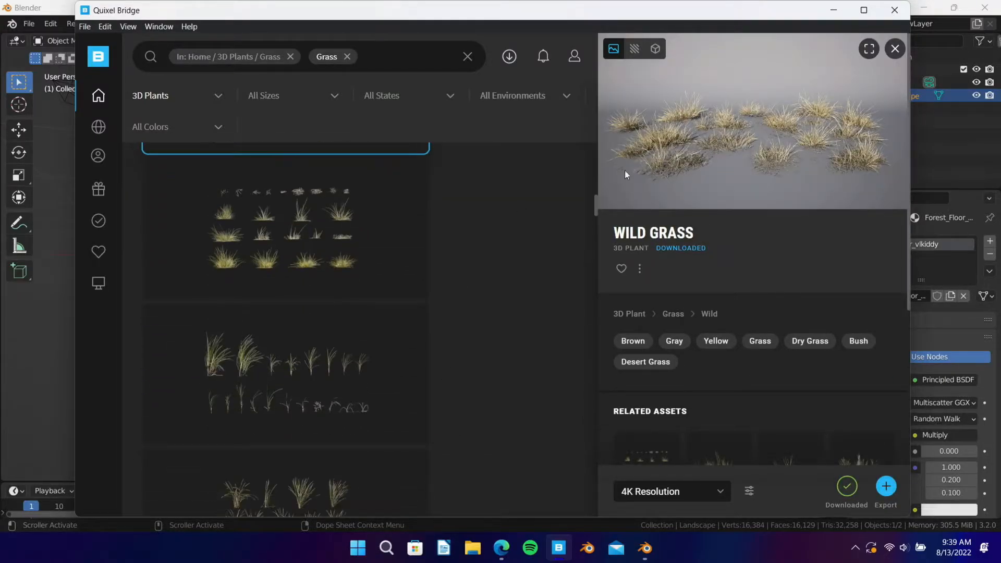
click(290, 233)
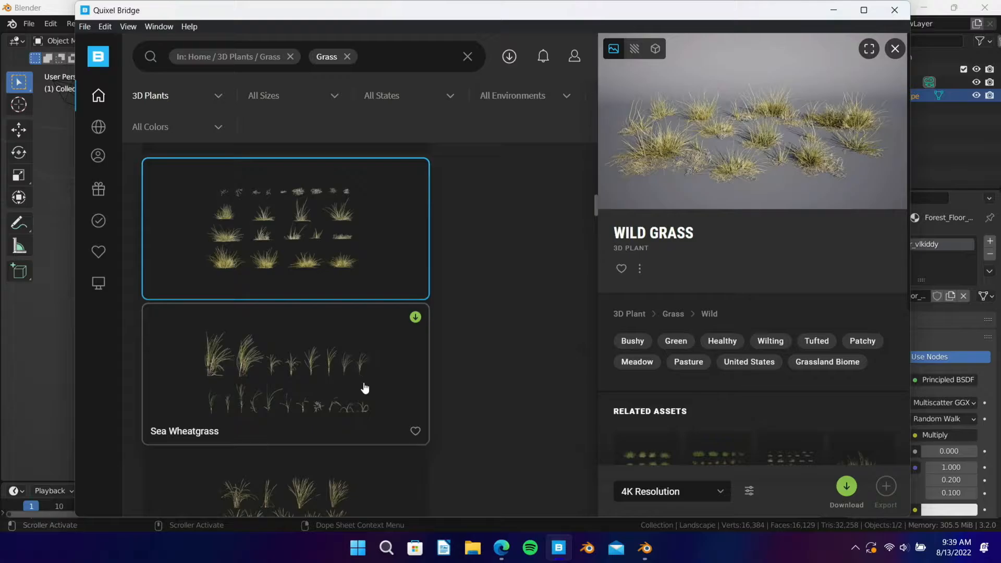
click(364, 391)
scroll(452, 395, down, 6)
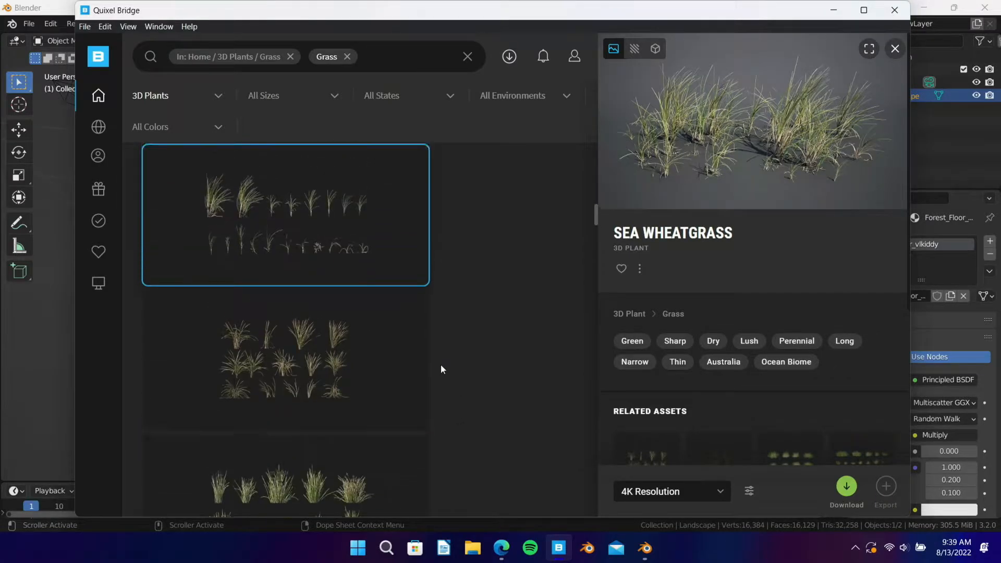
scroll(440, 365, up, 5)
scroll(429, 365, down, 2)
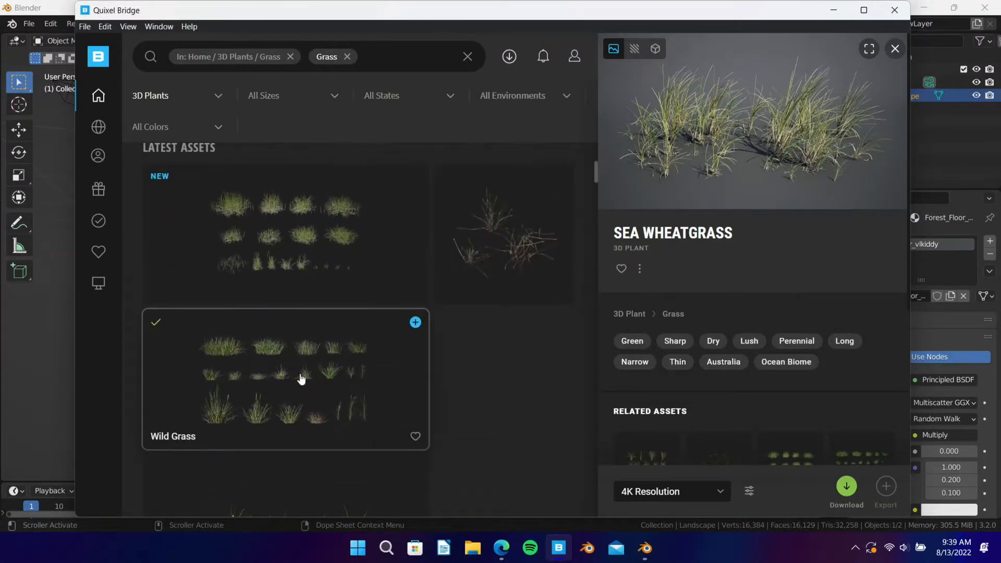
Step: Export the lush green Wild Grass plant set at 4K Resolution and return to Blender
click(306, 376)
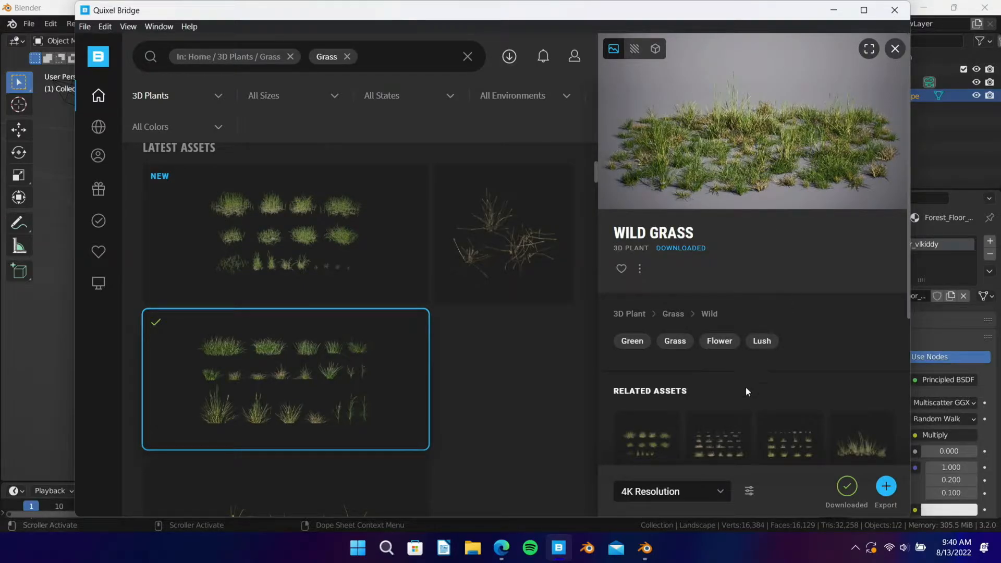
click(712, 490)
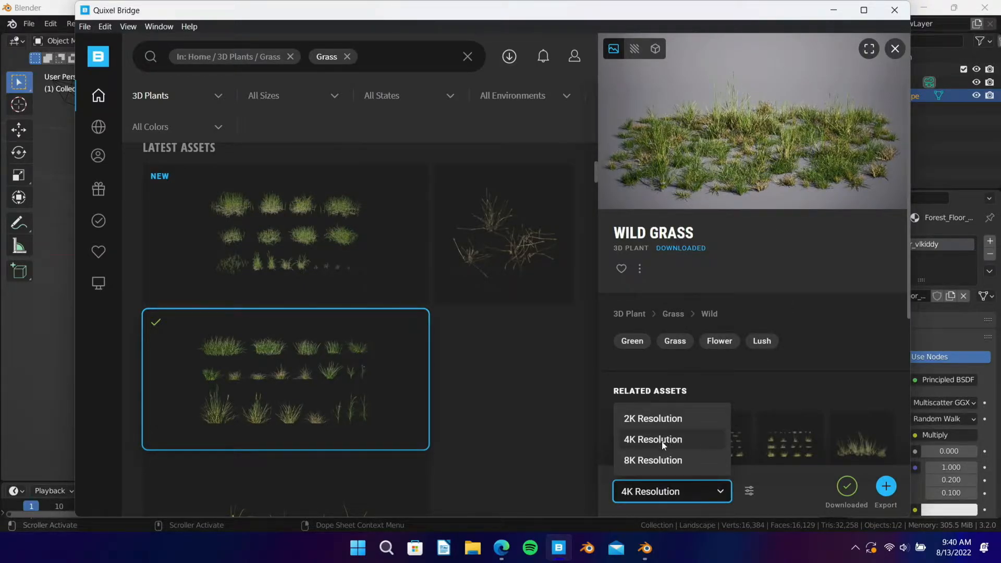
click(689, 441)
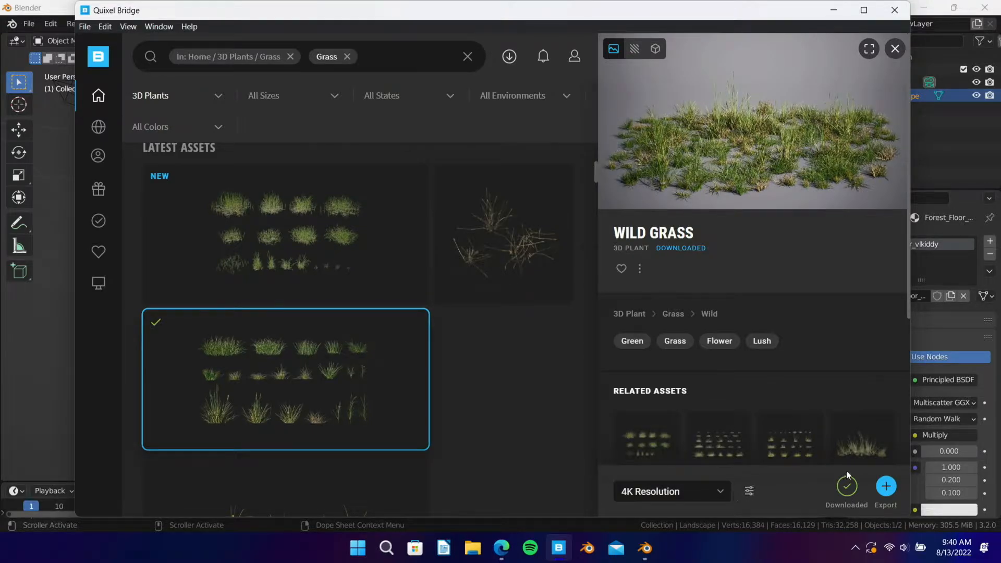
click(886, 486)
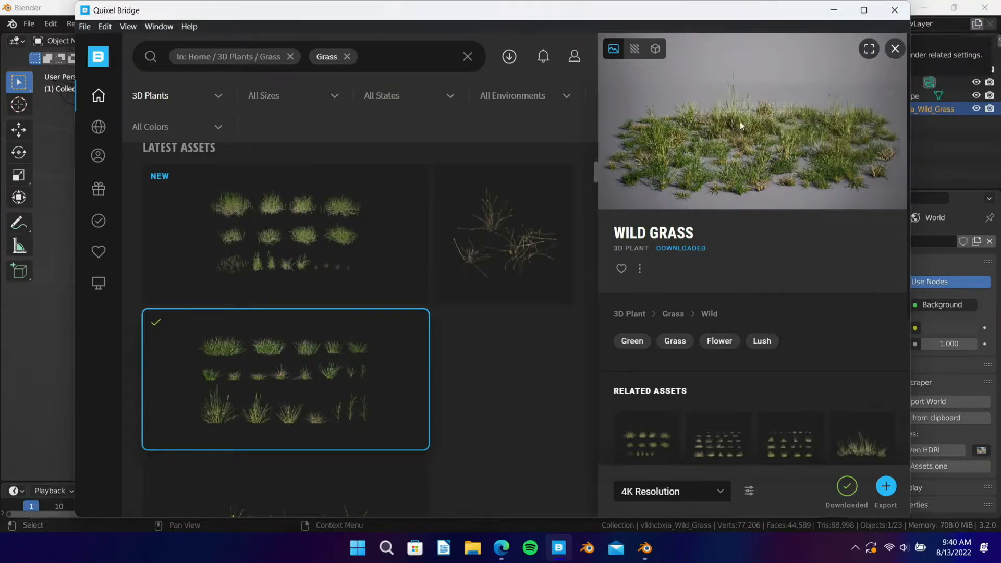
click(833, 10)
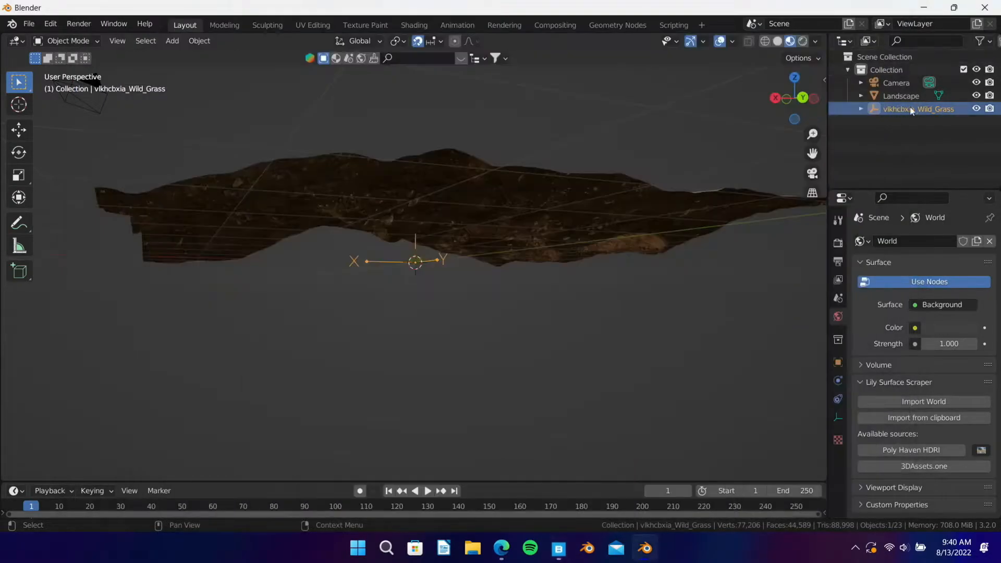
Step: Move the imported vlkhcbxia_Wild_Grass parent 8 m along Y, out beyond the landscape's edge
middle_drag(562, 204, 432, 258)
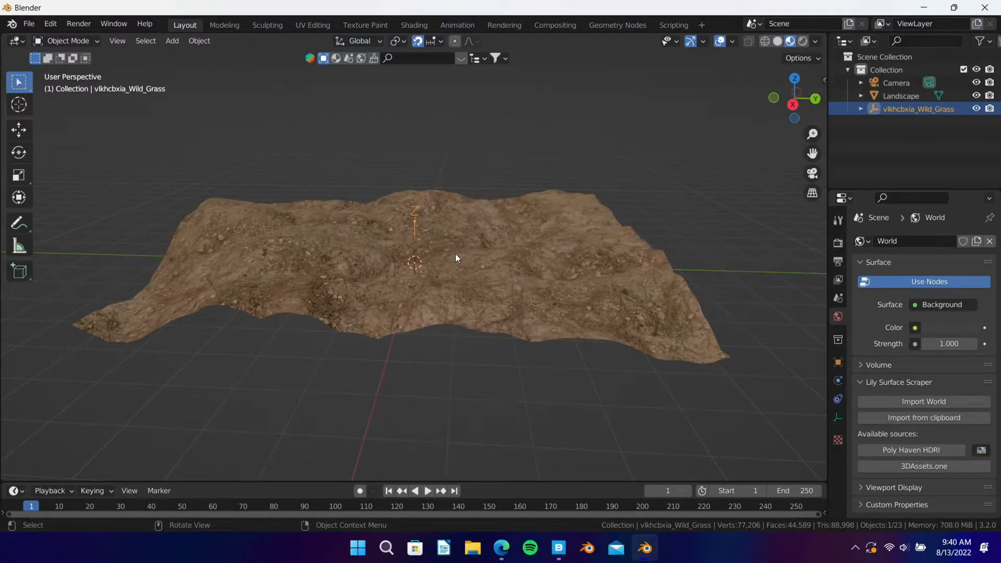
key(g)
key(y)
click(817, 271)
middle_drag(615, 298, 561, 286)
scroll(558, 290, up, 3)
middle_drag(599, 314, 580, 310)
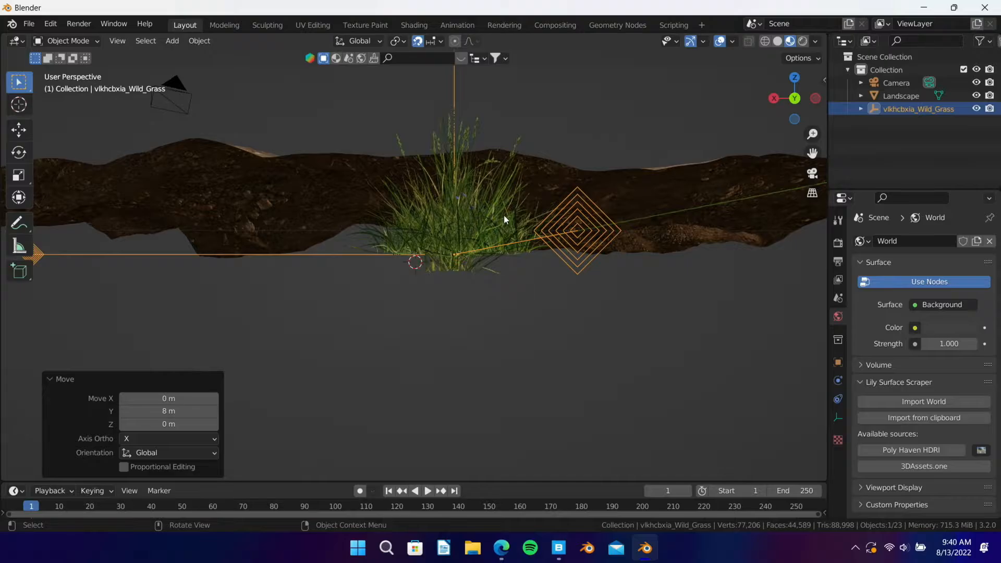
middle_drag(505, 216, 503, 218)
Step: Move the tall grass plants _0ygx_Var1_LOD0 and _uy9b_Var2_LOD0 out of the overlapping clump, 1 m along X
click(453, 277)
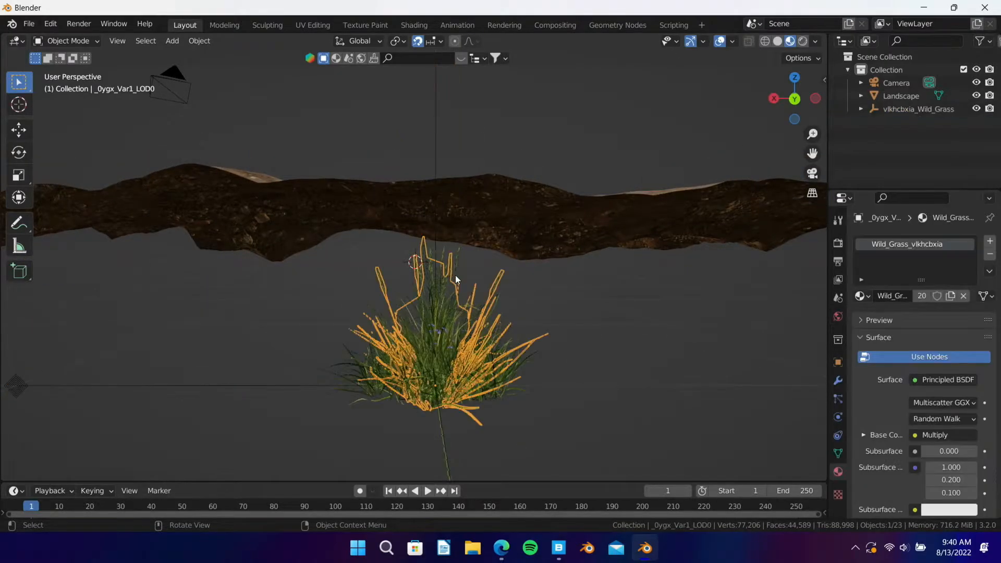
click(492, 395)
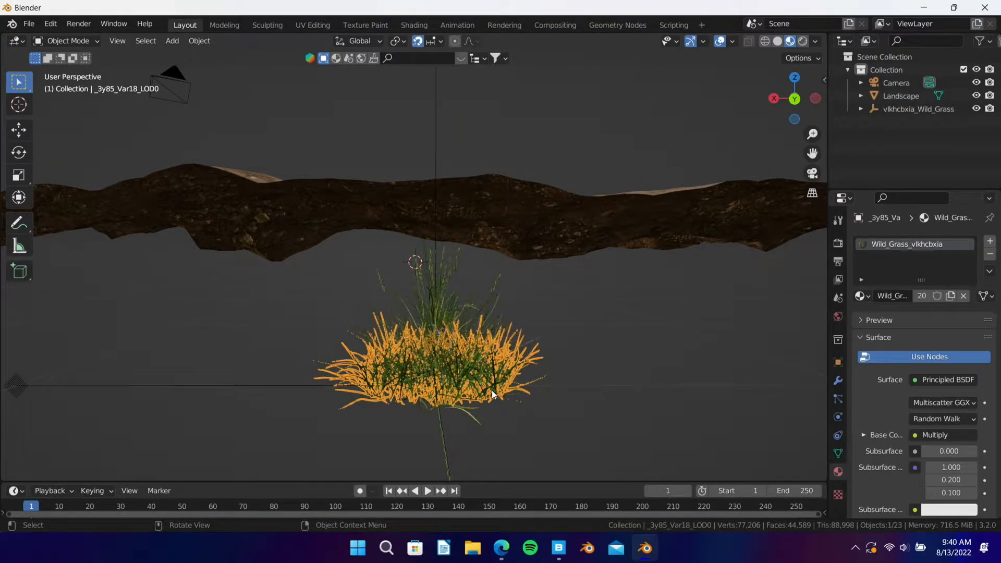
click(447, 274)
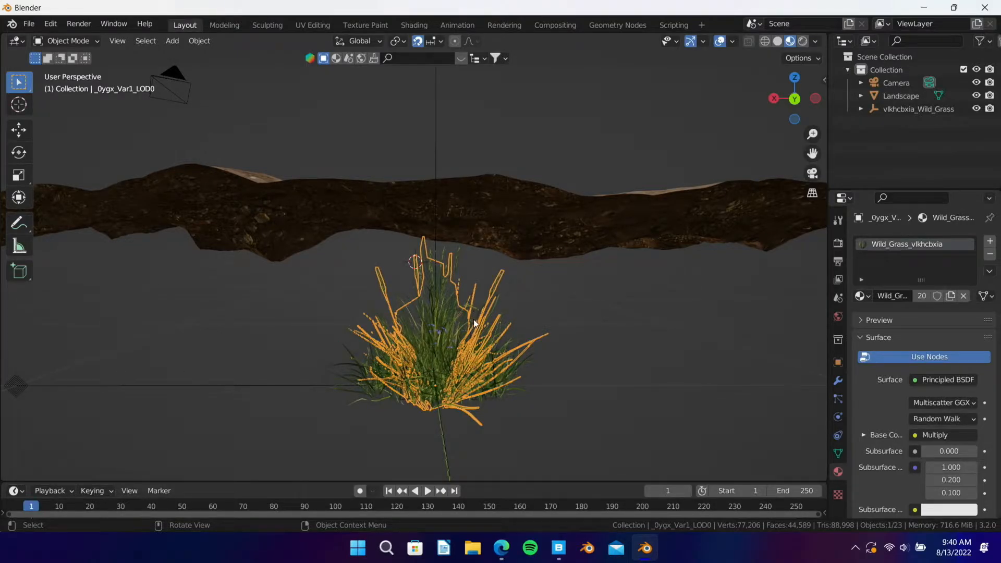
scroll(465, 322, down, 5)
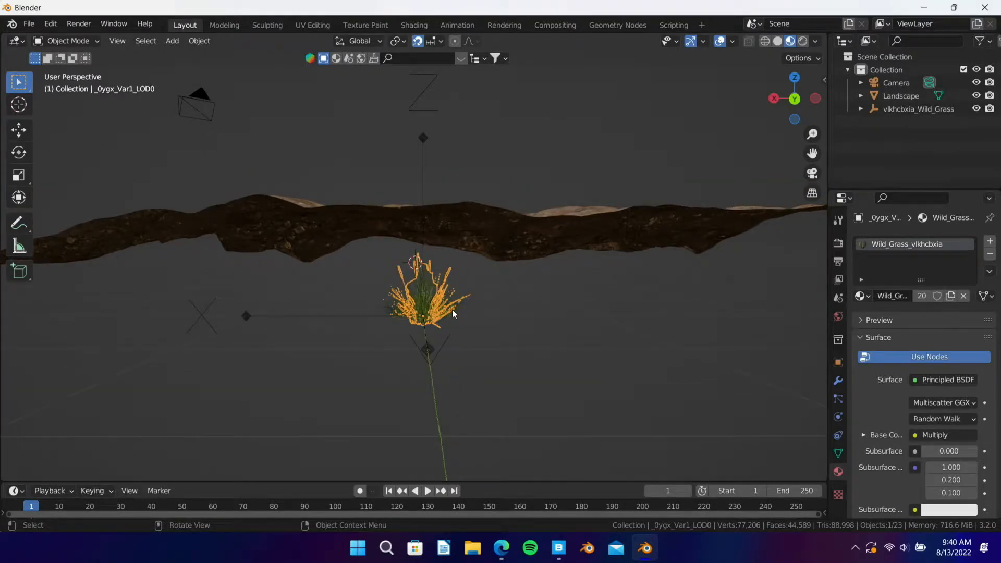
key(g)
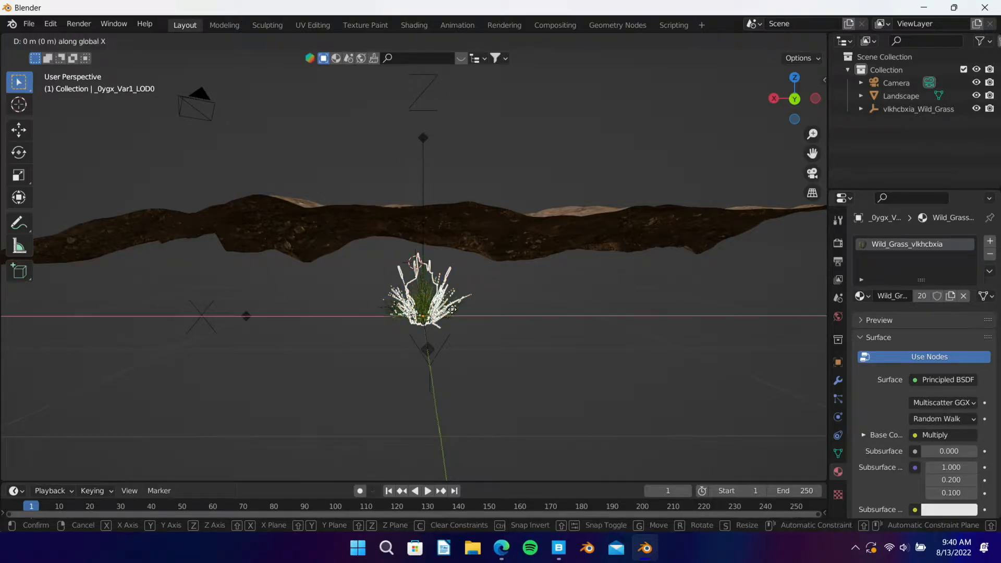
click(302, 331)
click(421, 285)
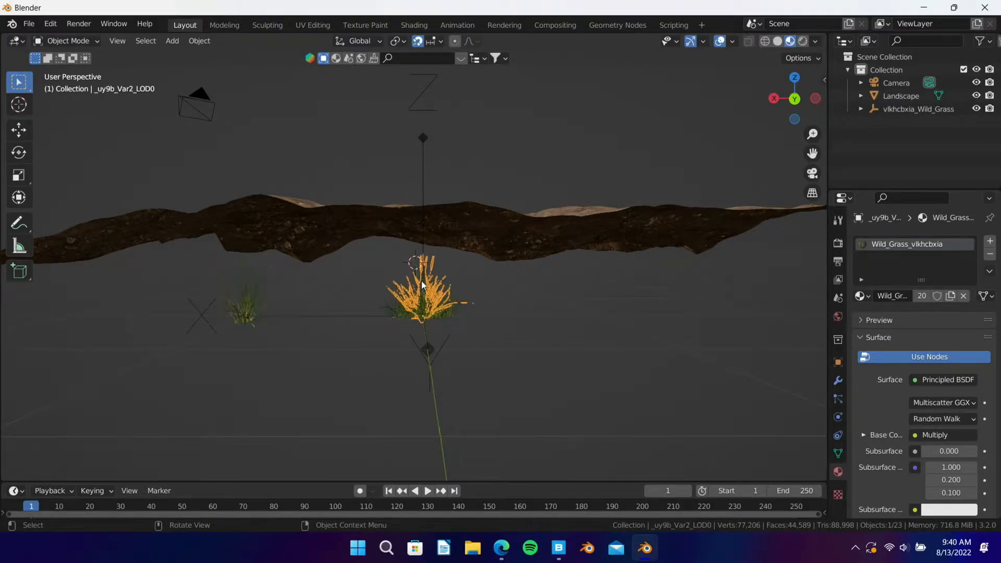
key(g)
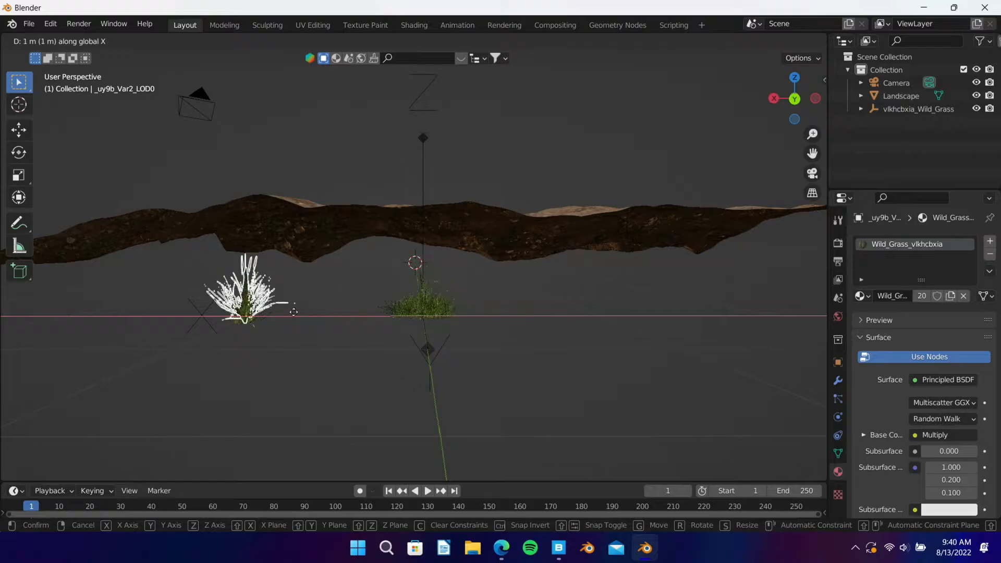
click(295, 302)
Step: Move the thin grass stalk _5nfj_Var13_LOD0 1 m along X to join the separated tall plants
click(430, 277)
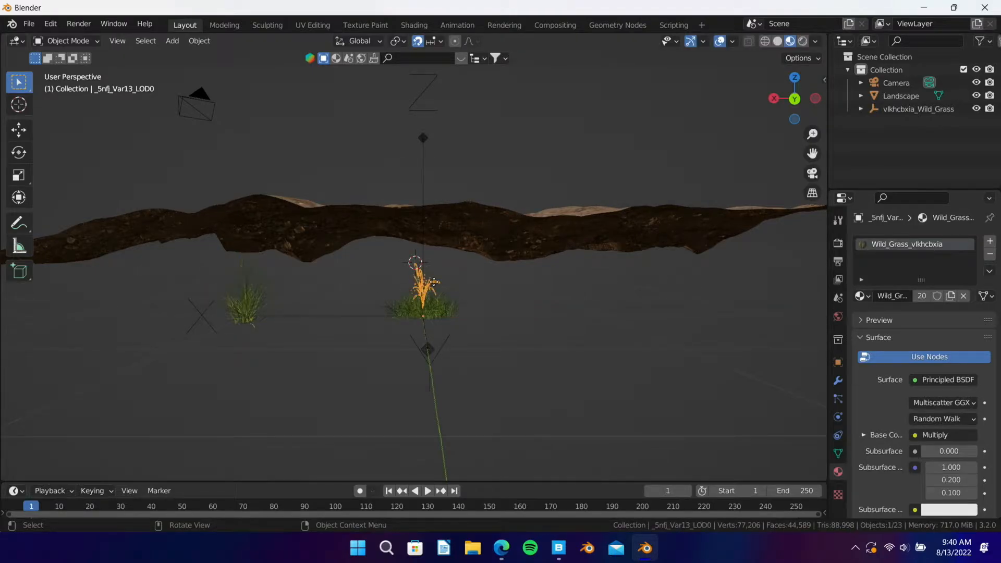
key(g)
key(x)
key(1)
key(Return)
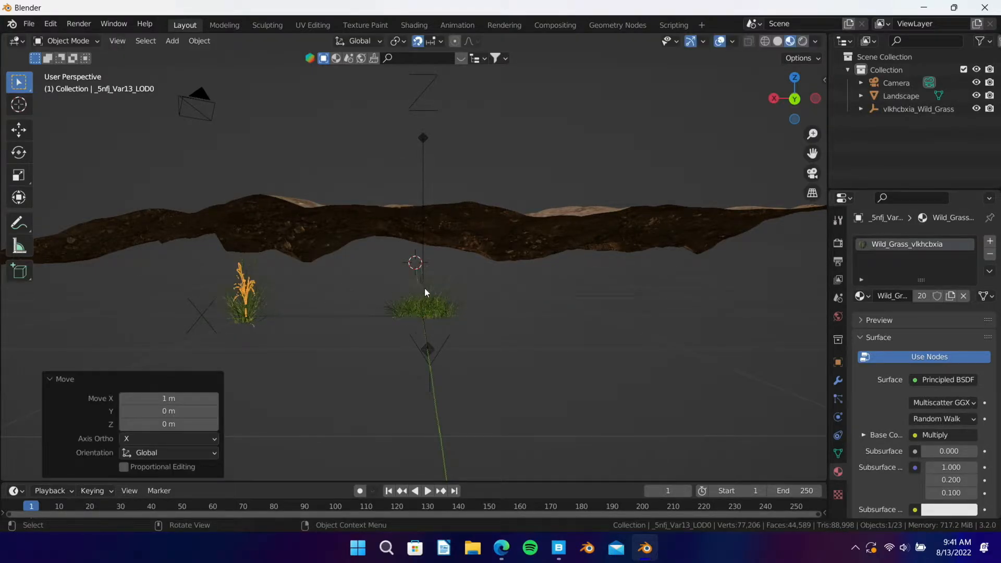
Step: Pick out the grass stalk _745s_Var14_LOD0 from the overlapping clump and move it 1 m along X
click(430, 286)
scroll(446, 286, up, 4)
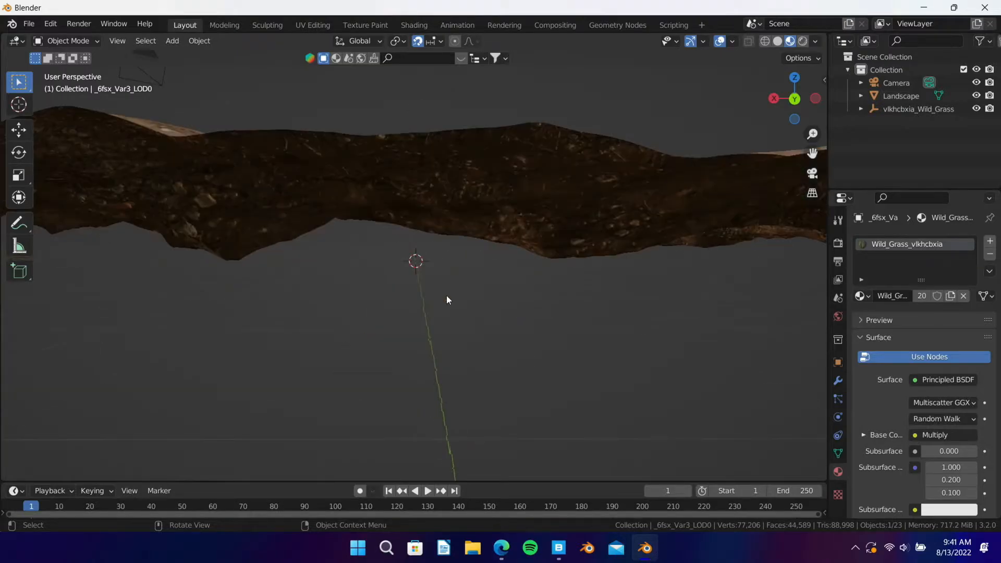
click(443, 279)
key(g)
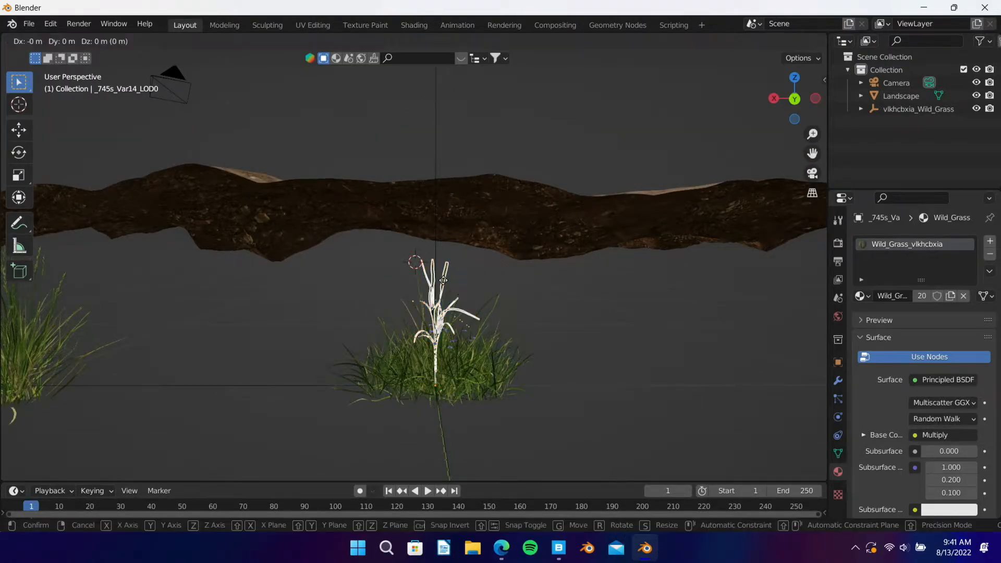
key(x)
key(1)
key(Return)
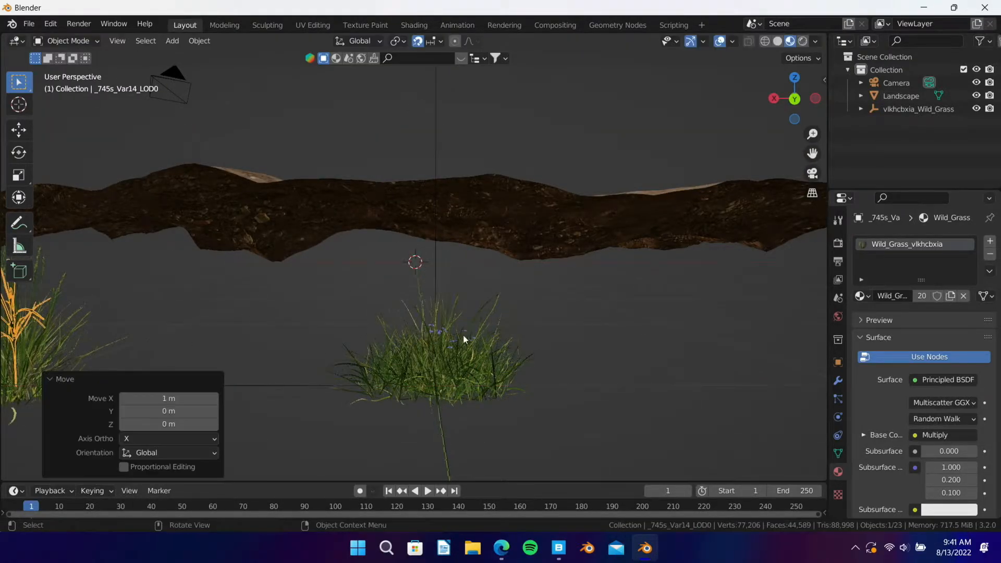
click(445, 312)
key(x)
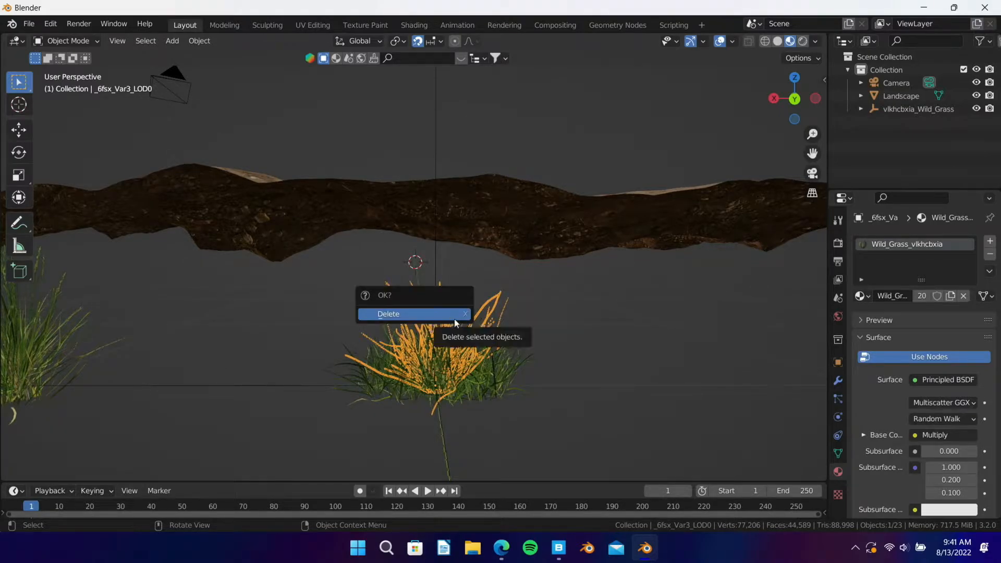
right_click(556, 333)
click(626, 359)
Step: Group all the short plants of the central grass clump, without their parent empty, into a new collection named "Short Grass"
scroll(421, 362, down, 5)
middle_drag(421, 363, 409, 342)
scroll(401, 338, up, 3)
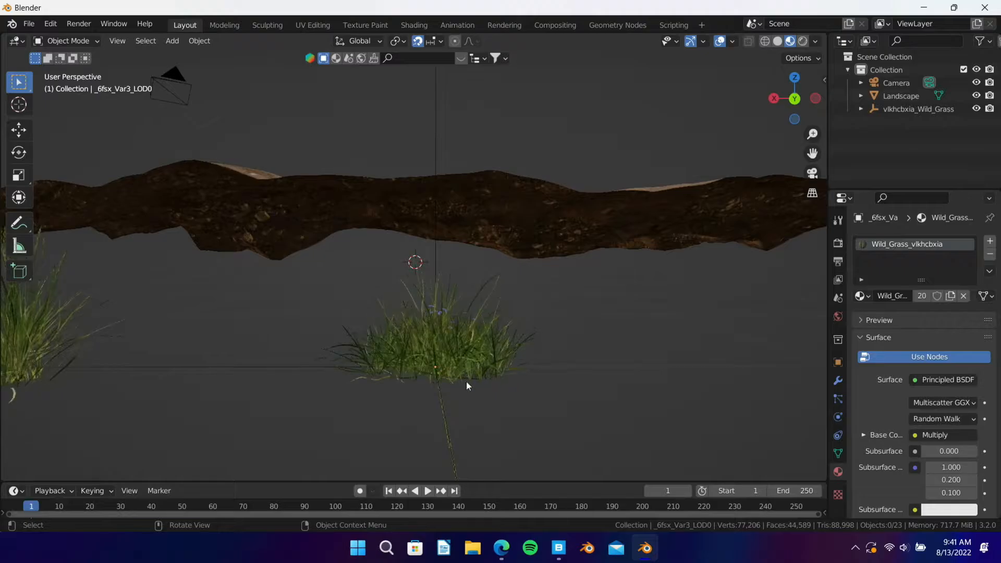
scroll(458, 357, down, 3)
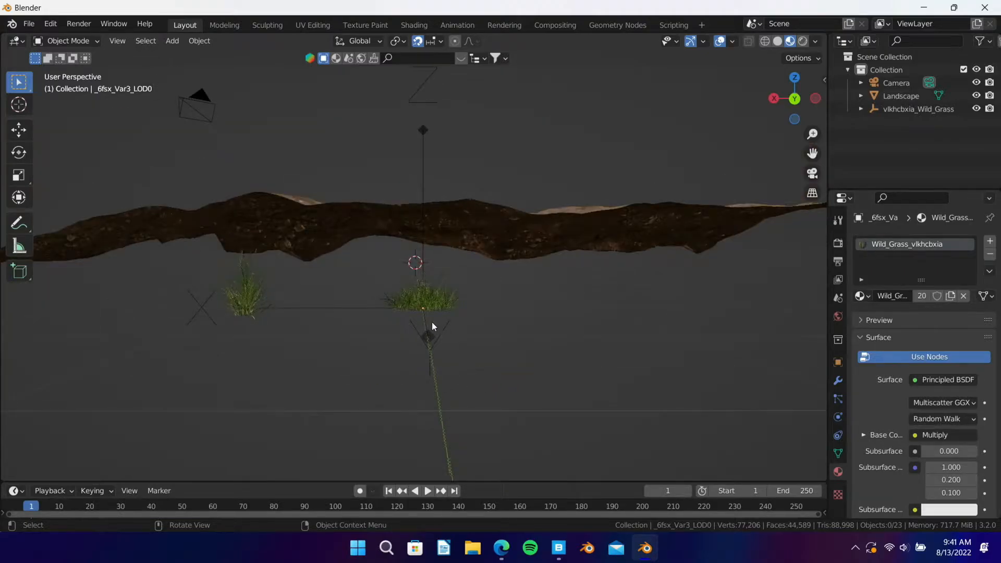
scroll(432, 325, up, 2)
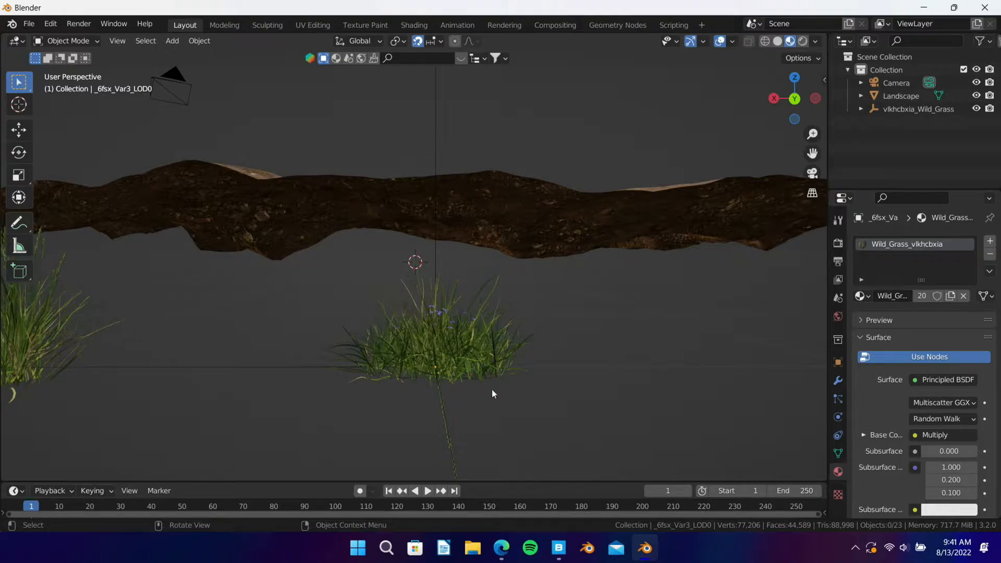
drag(531, 413, 379, 259)
scroll(520, 358, down, 5)
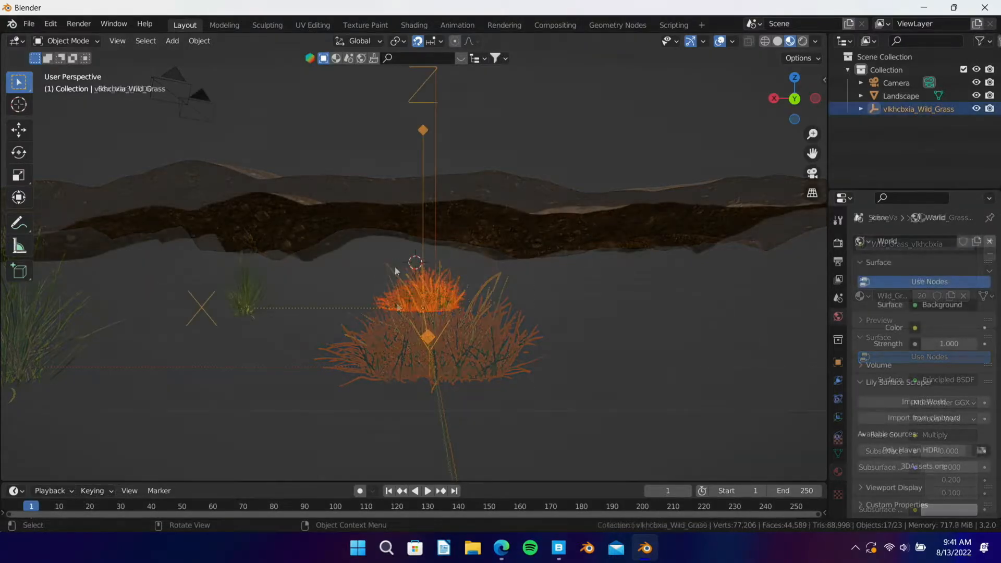
shift+click(422, 124)
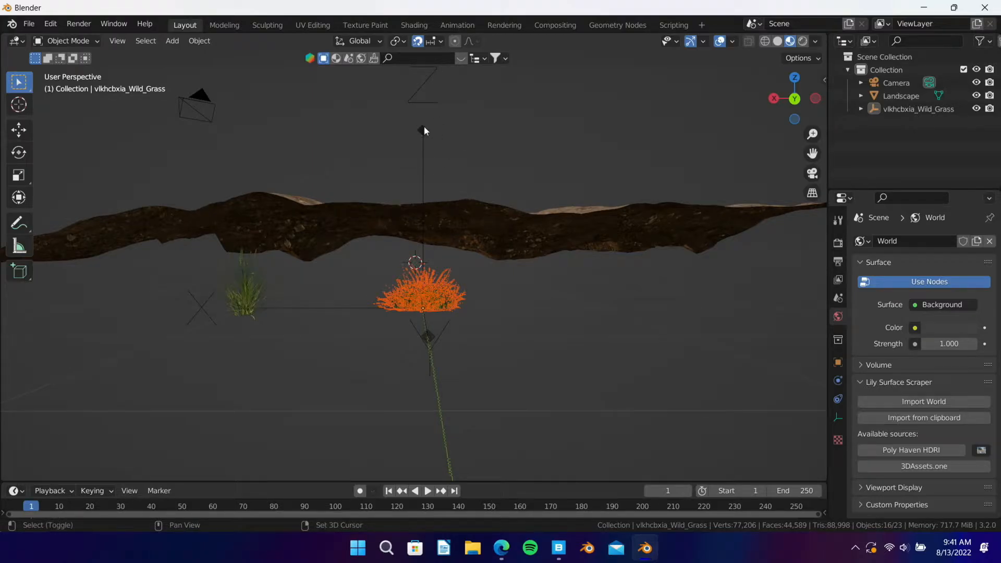
scroll(443, 316, up, 4)
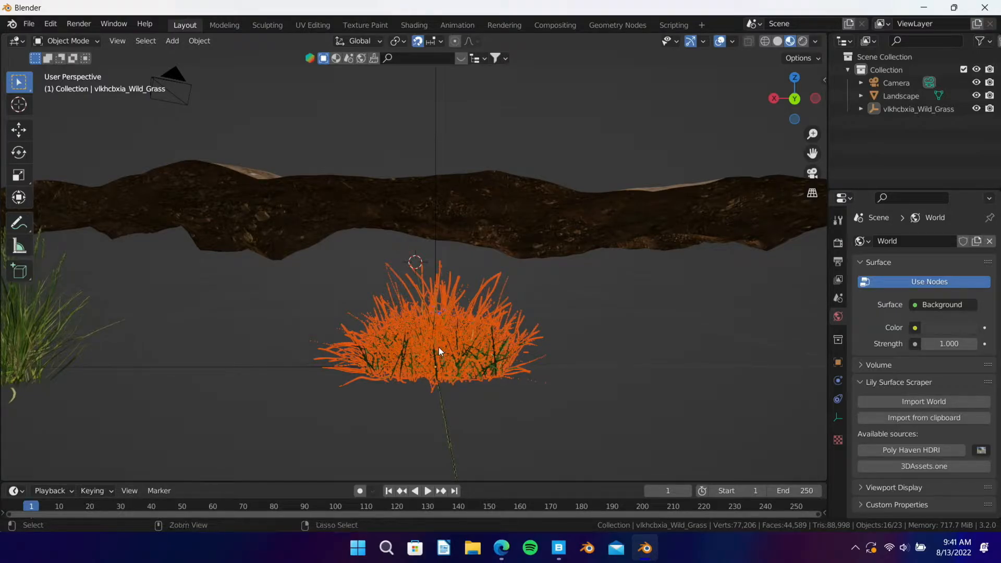
key(ctrl+g)
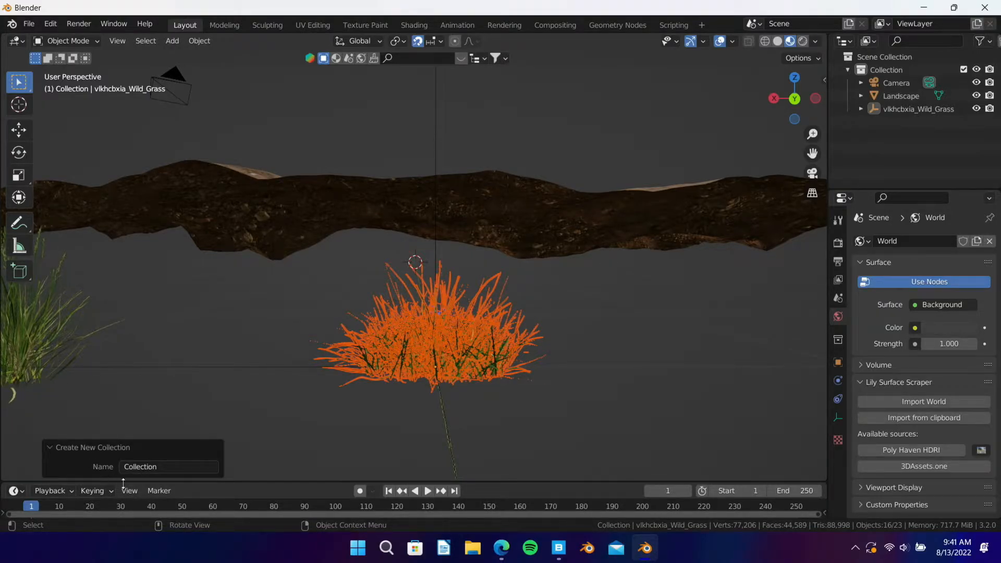
click(156, 467)
text(Short Grass)
key(Return)
click(569, 415)
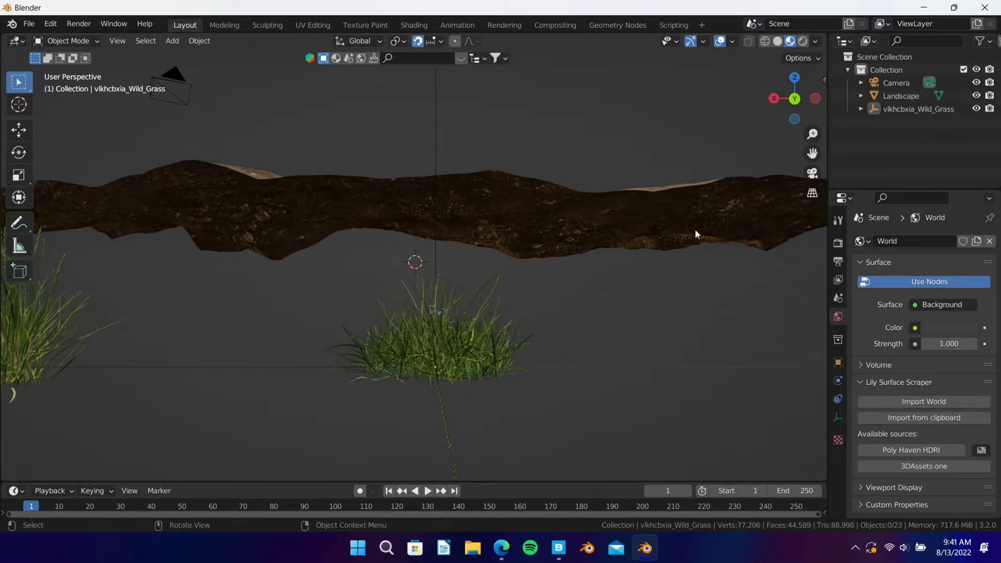
Step: Start the Shortcut VUr on-screen key display with Offset X 46 and Offset Y 34, and close its settings
key(n)
click(823, 467)
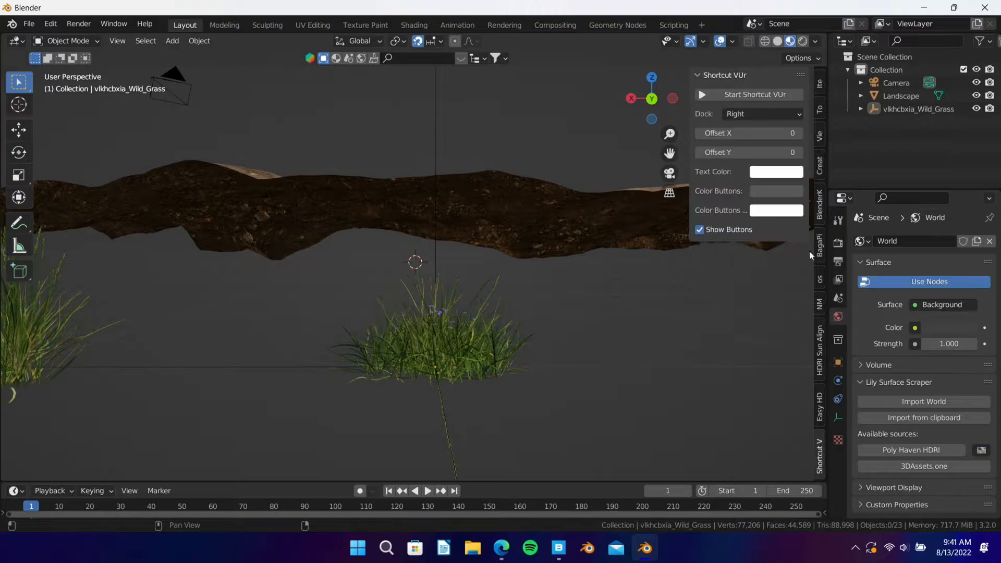
click(759, 93)
drag(757, 134, 773, 149)
click(655, 344)
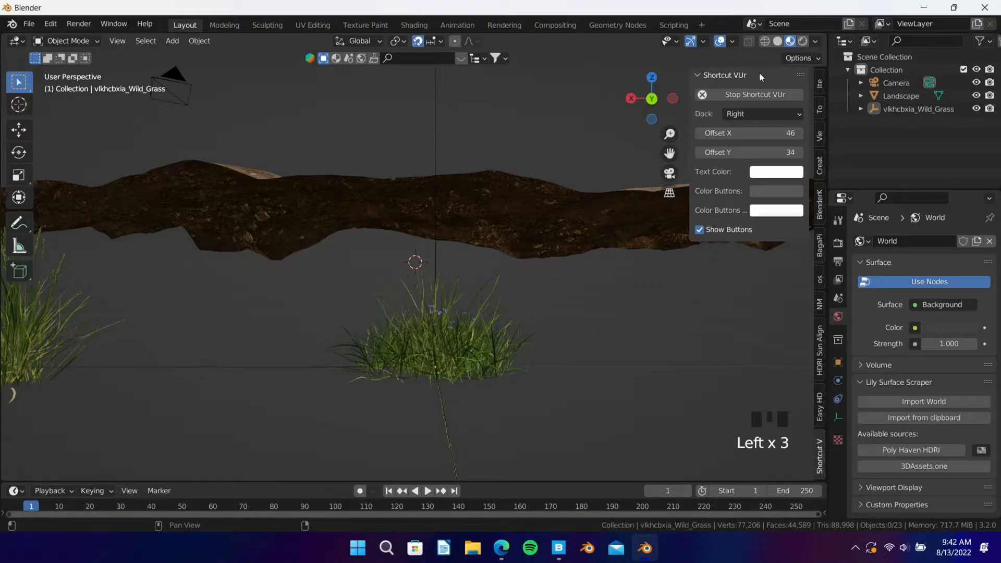
click(708, 76)
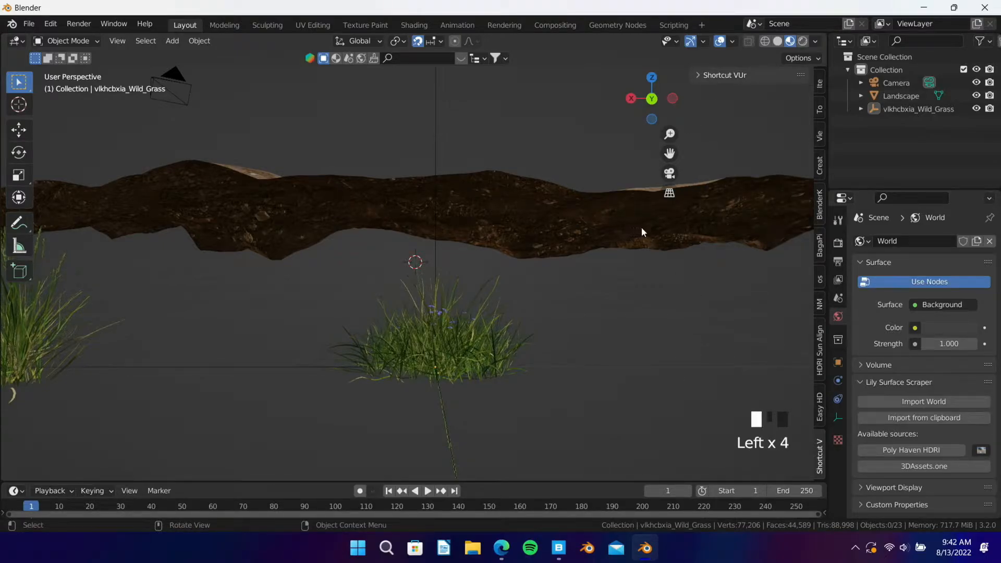
key(n)
Step: Group the separated tall grass plants, without their parent empty, into a new collection named "Tall Grass"
mouse_move(570, 363)
middle_down()
mouse_move(582, 358)
mouse_move(562, 364)
middle_up()
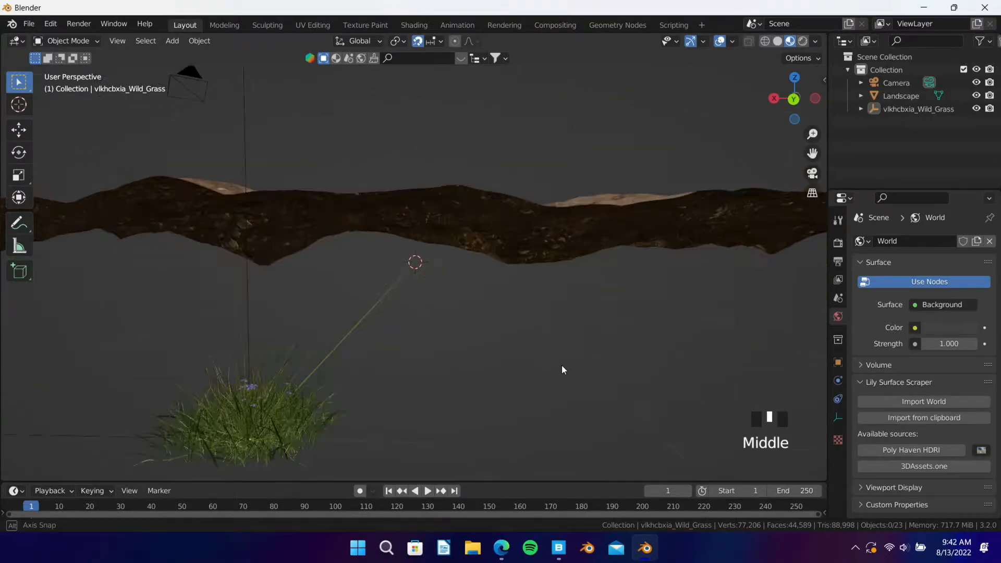
scroll(316, 360, down, 2)
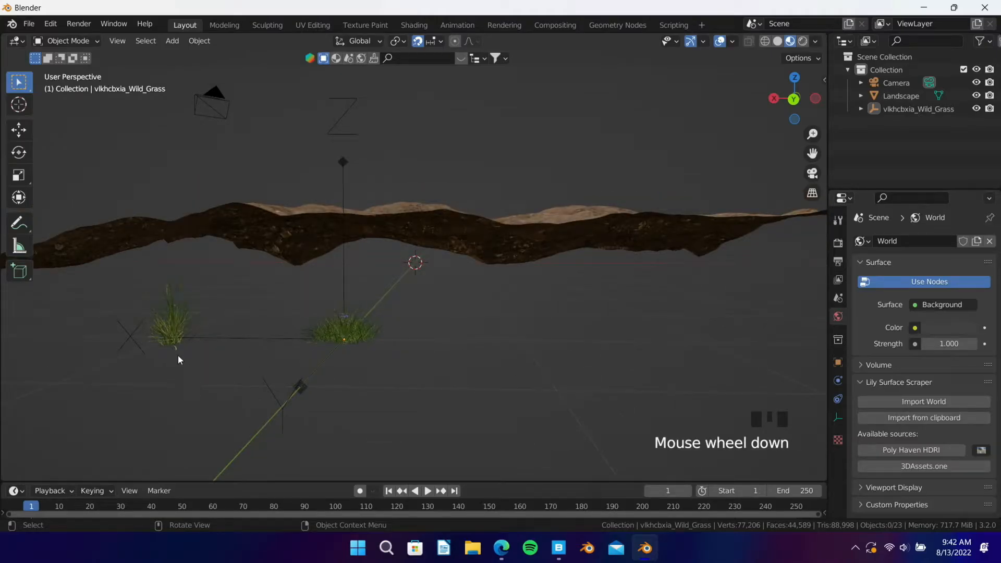
drag(234, 385, 151, 305)
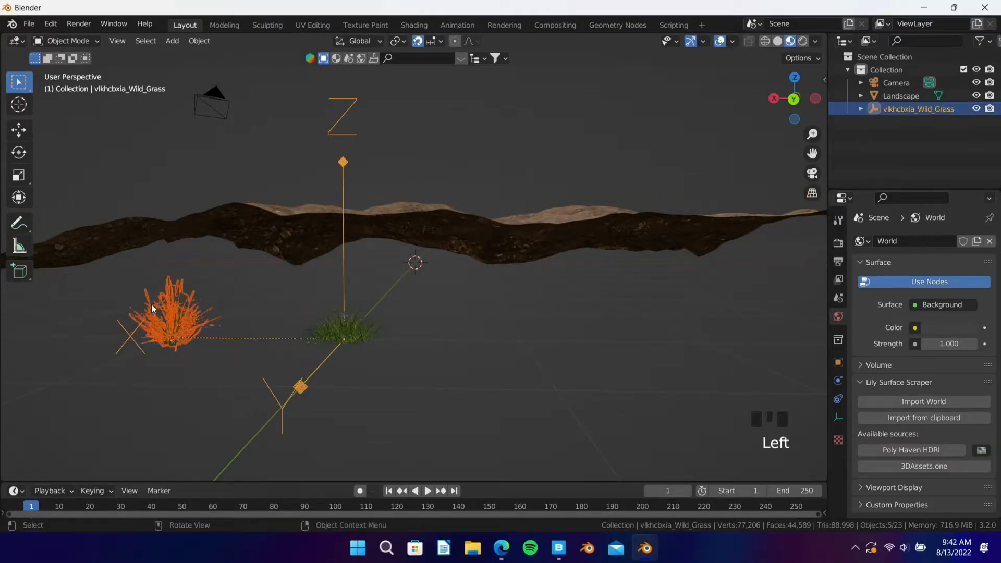
shift+click(346, 159)
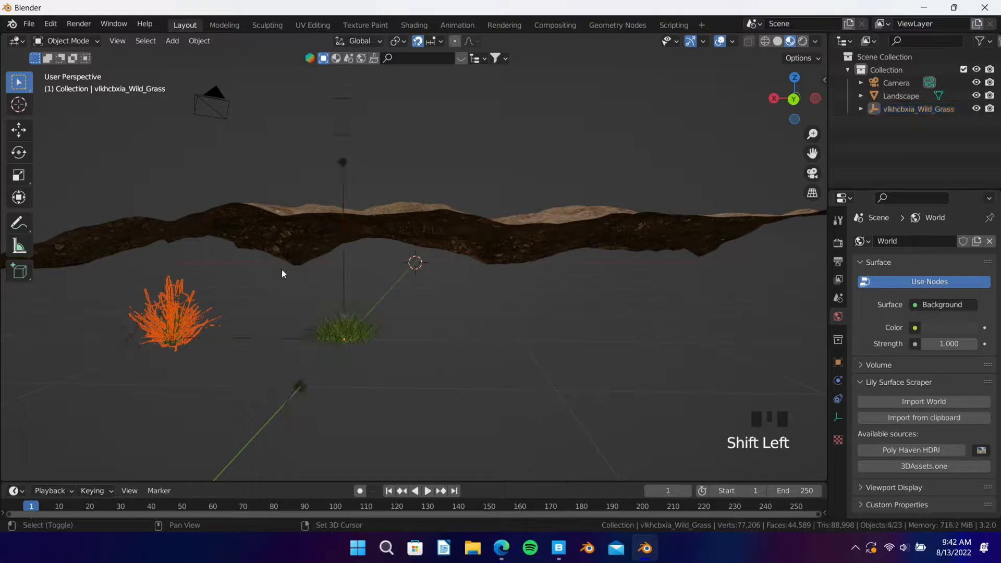
key(ctrl+g)
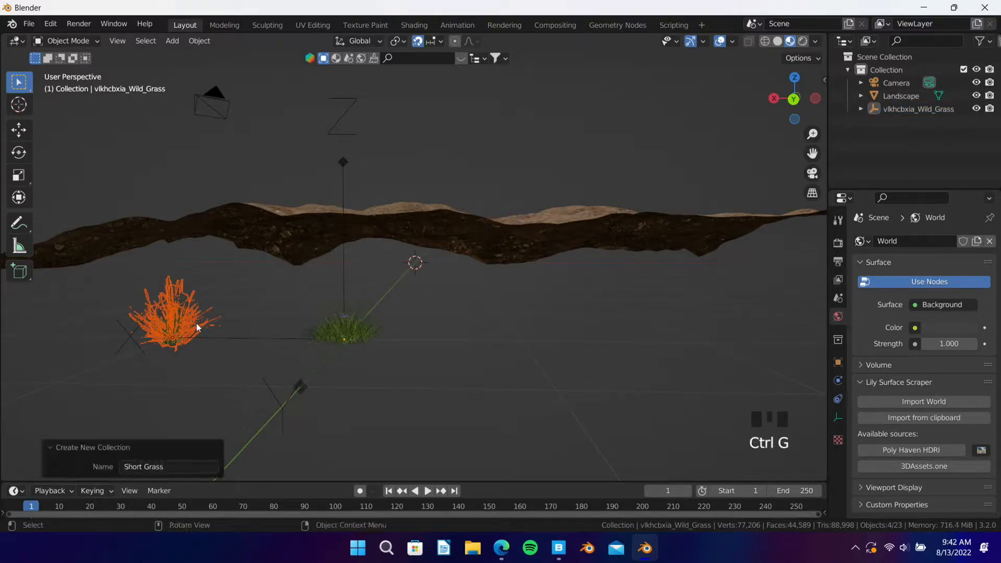
click(134, 469)
drag(139, 467, 123, 472)
key(BackSpace)
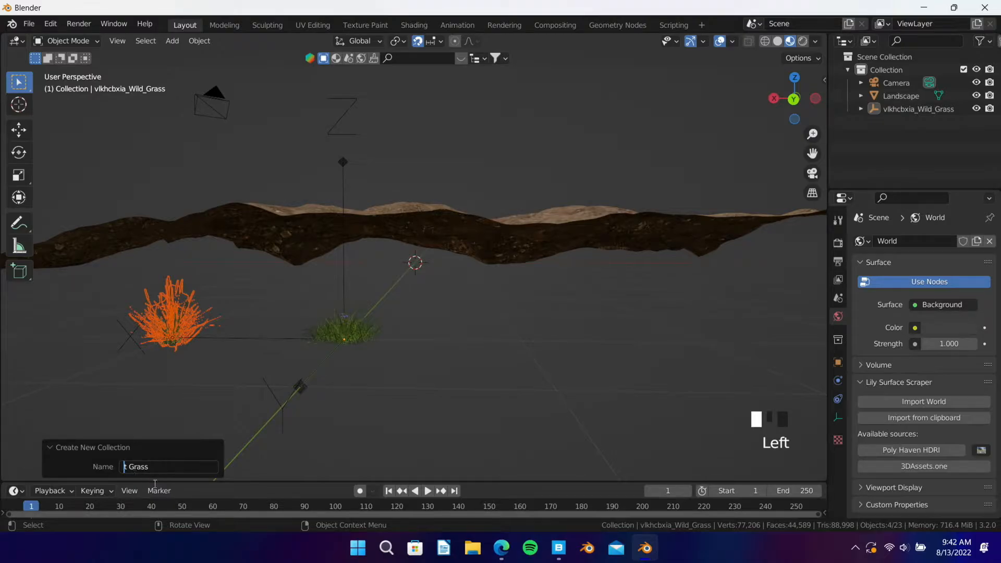
key(Delete)
key(Delete)
text(Tall)
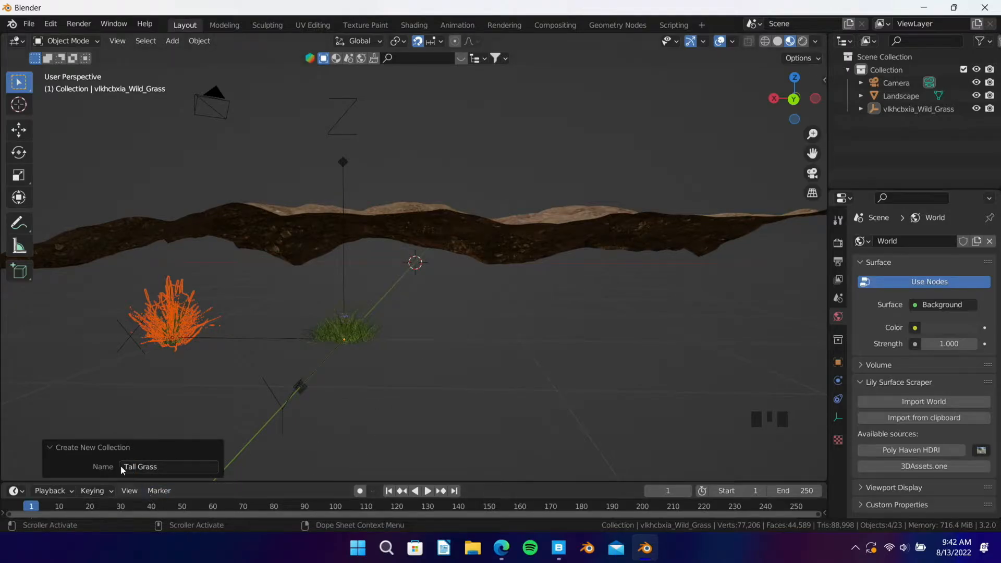
click(402, 320)
Step: Add a particle system to the Landscape object and name it "Short Grass"
middle_drag(402, 320, 529, 363)
scroll(520, 363, down, 3)
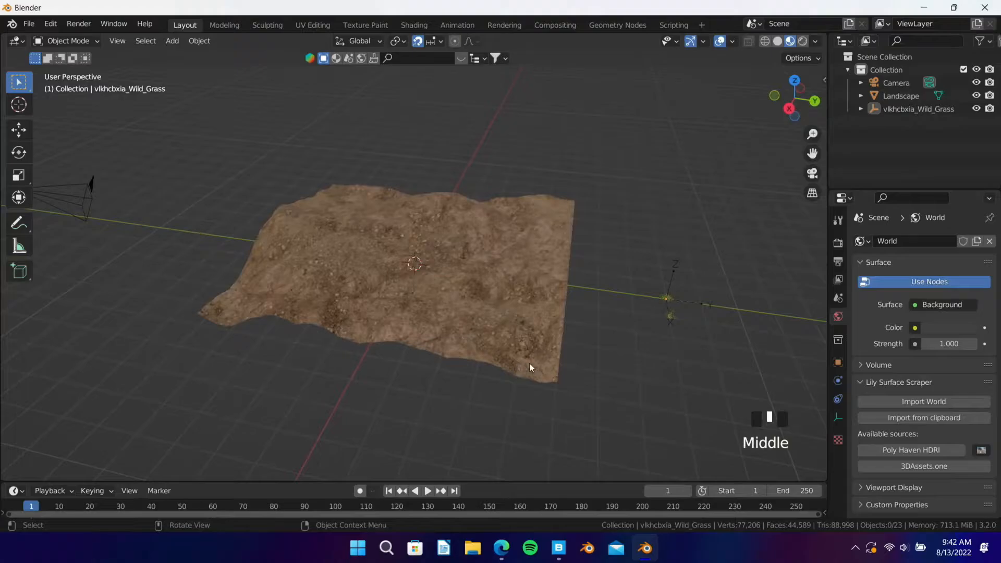
click(451, 318)
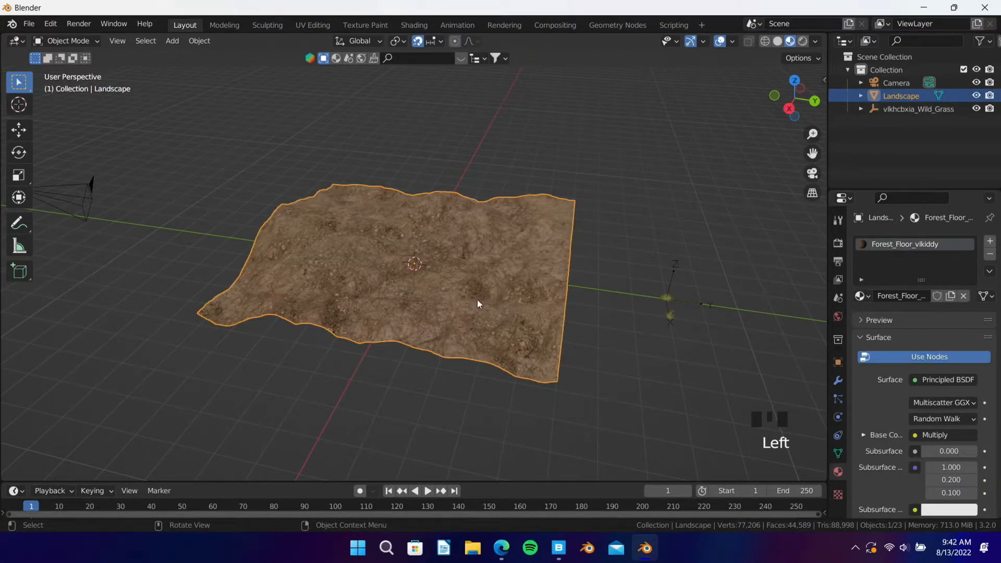
middle_drag(448, 283, 473, 328)
scroll(364, 345, up, 3)
scroll(302, 336, down, 1)
middle_drag(302, 336, 646, 359)
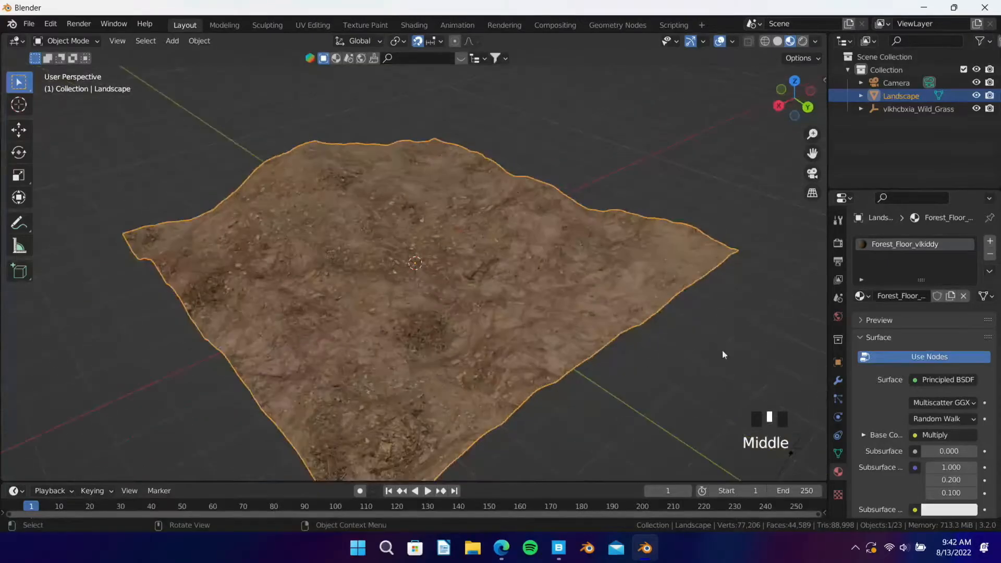
click(843, 399)
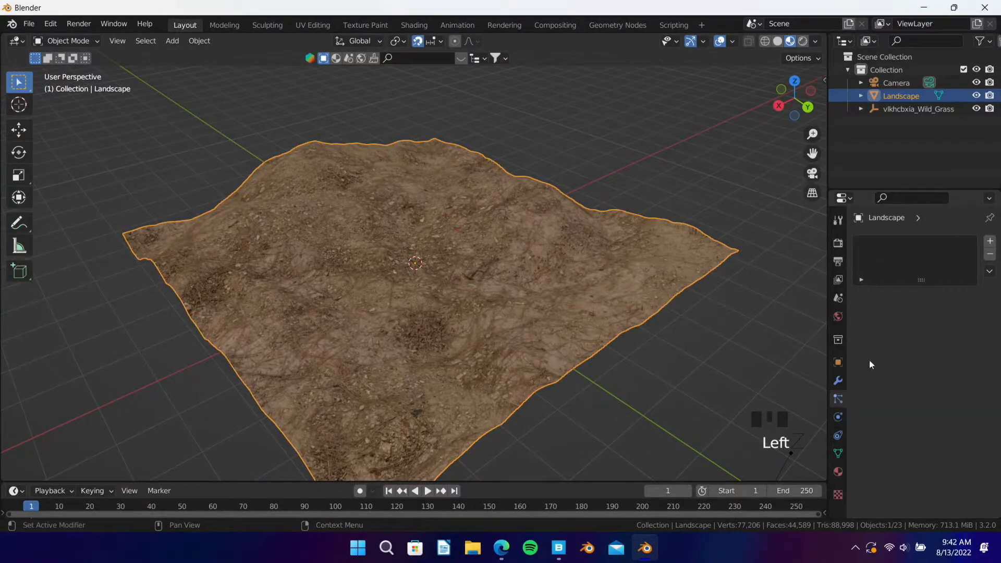
click(990, 241)
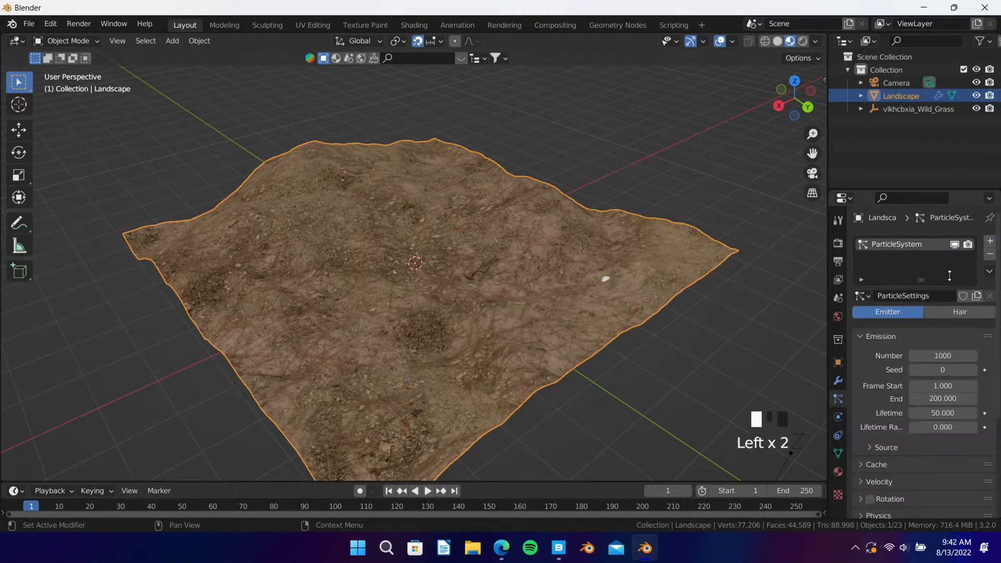
double_click(893, 244)
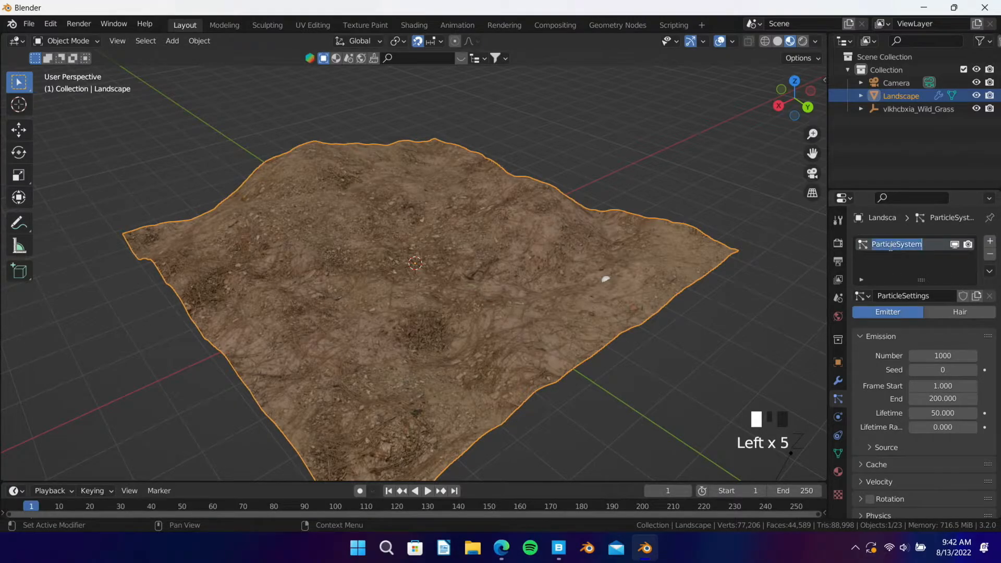
text(Short Grass)
key(Return)
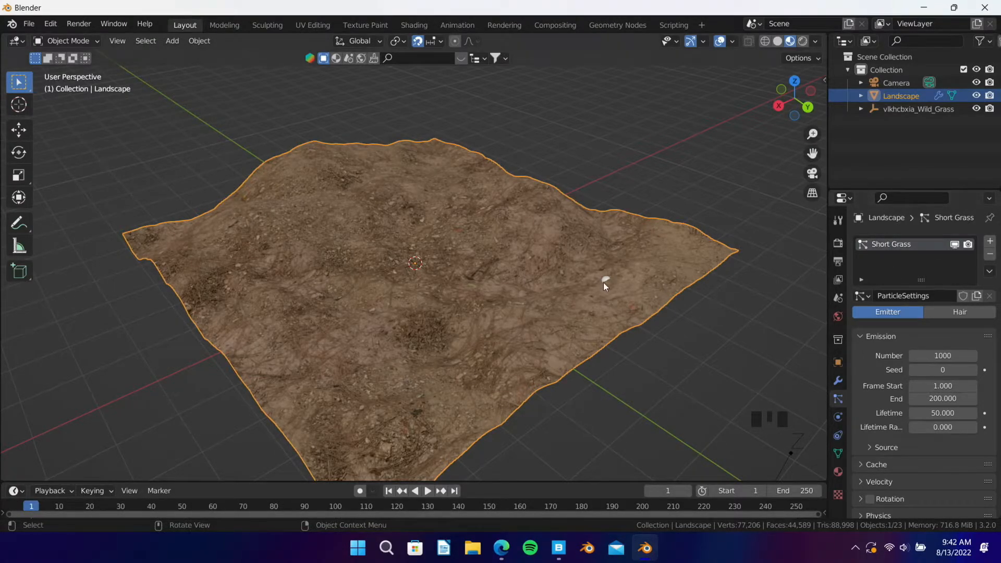
Step: Change the landscape's Short Grass particle system to the Hair type and inspect the strands
click(939, 316)
middle_drag(618, 371, 697, 358)
scroll(501, 339, up, 2)
middle_drag(501, 340, 522, 337)
scroll(370, 321, down, 3)
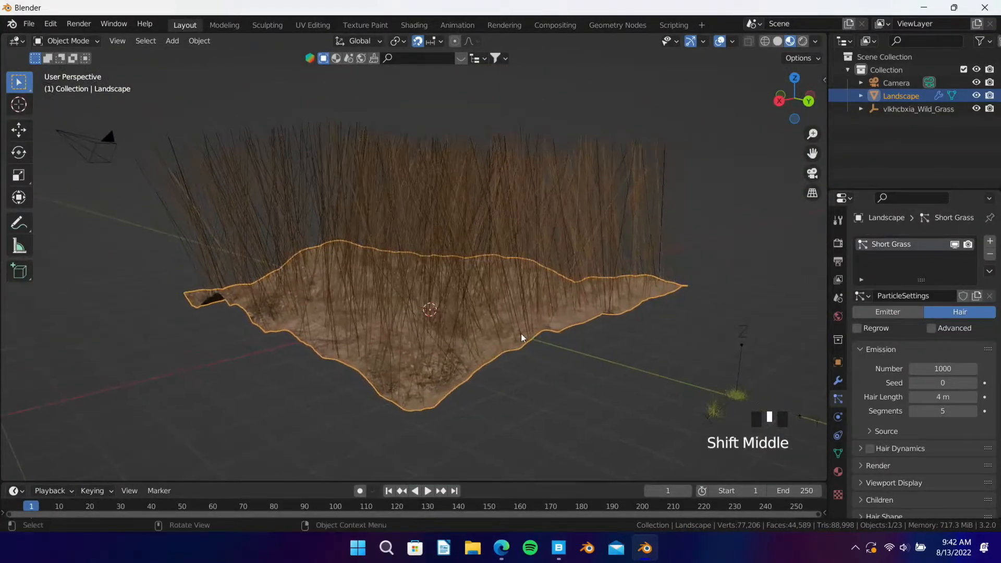
scroll(523, 337, up, 1)
scroll(939, 349, down, 2)
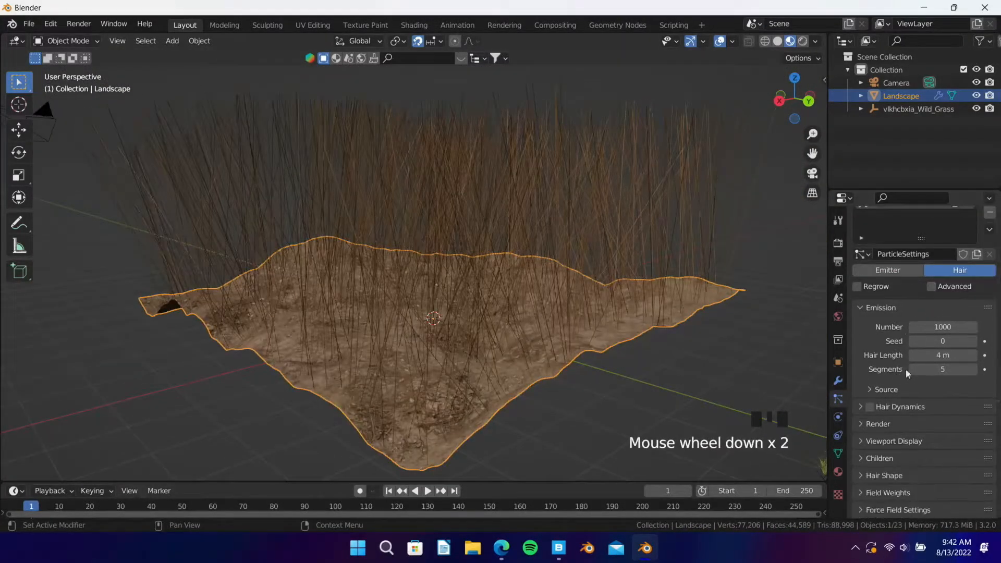
Step: Render the Short Grass particles as a Collection, with the Short Grass collection as the instance source
click(880, 422)
click(931, 443)
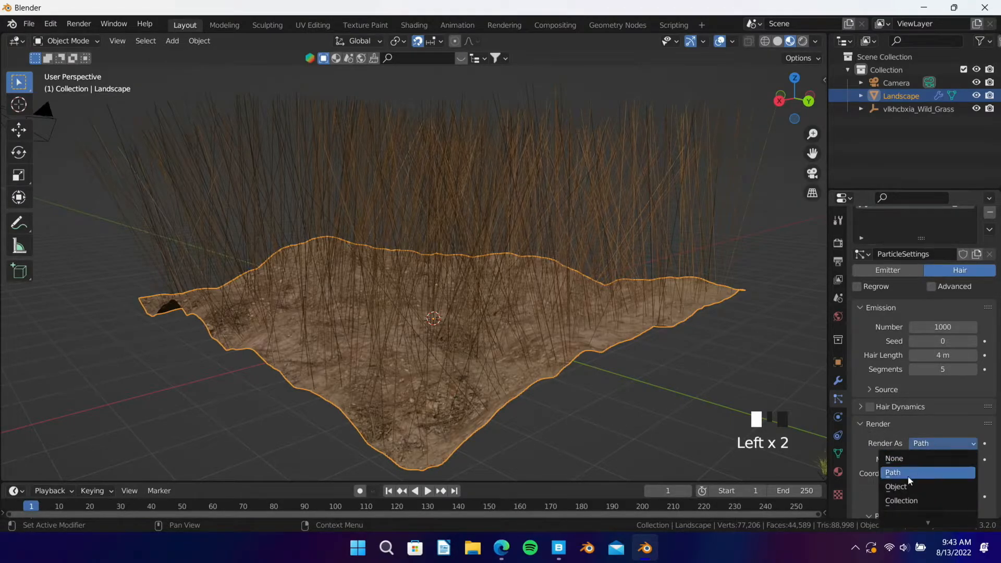
click(911, 500)
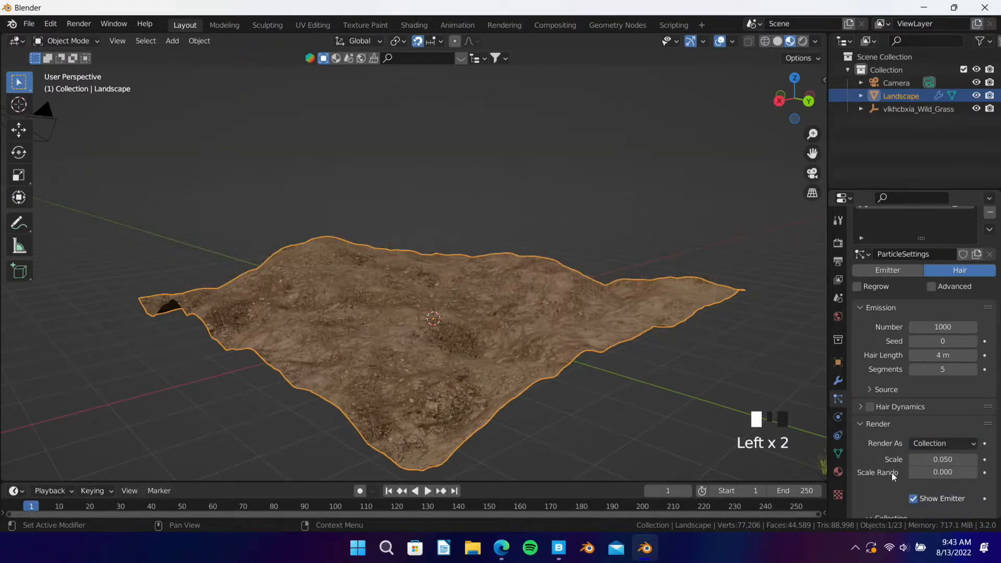
scroll(890, 469, down, 5)
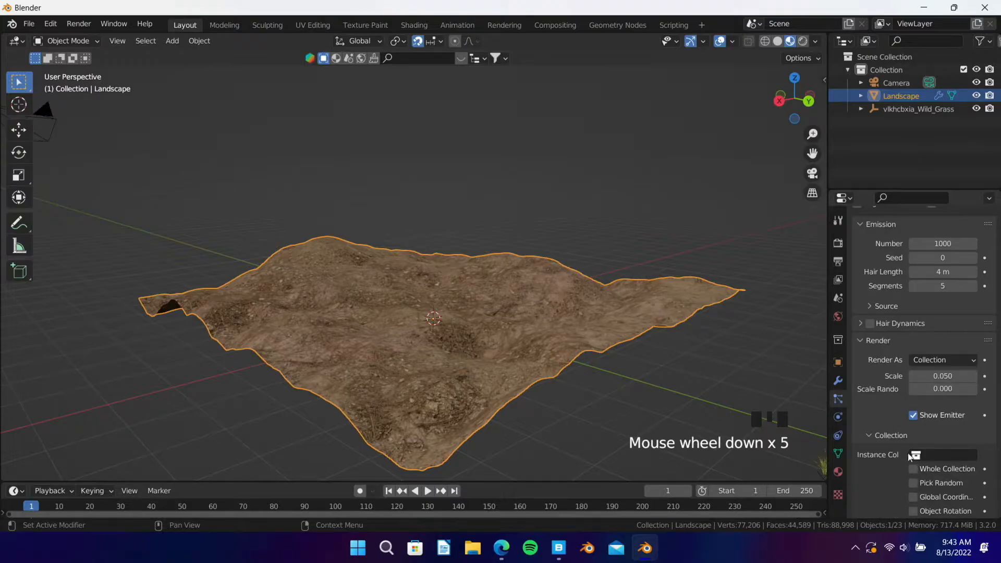
click(916, 456)
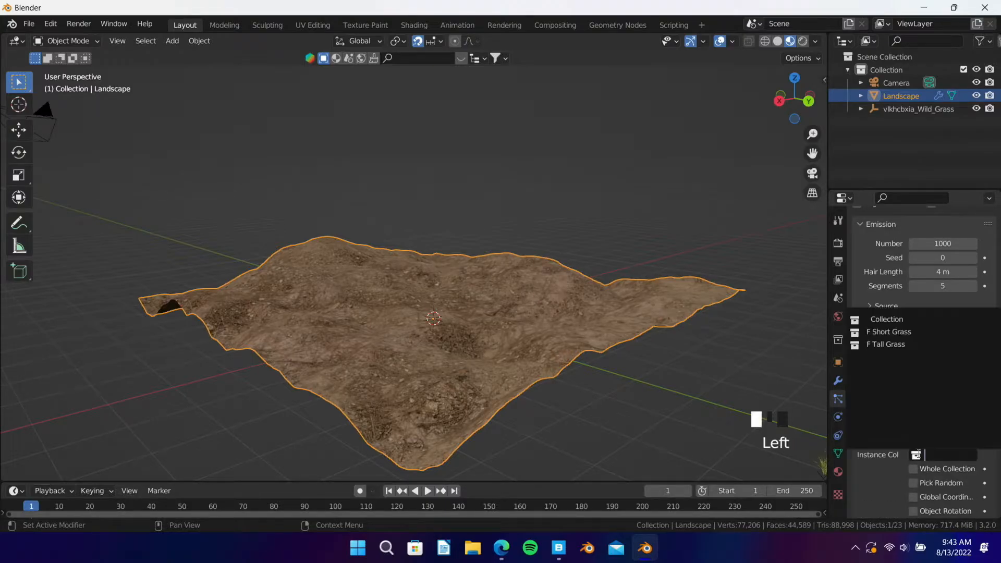
click(886, 332)
Step: Check the scattered grass on the landscape and raise the particles' render scale to 1.120
scroll(388, 365, up, 8)
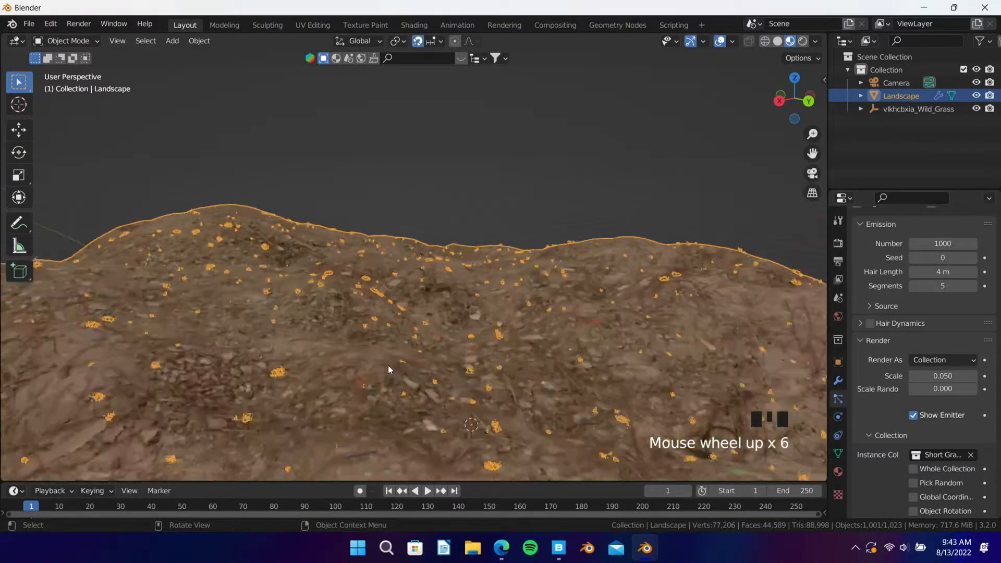
scroll(494, 349, down, 5)
scroll(494, 349, down, 3)
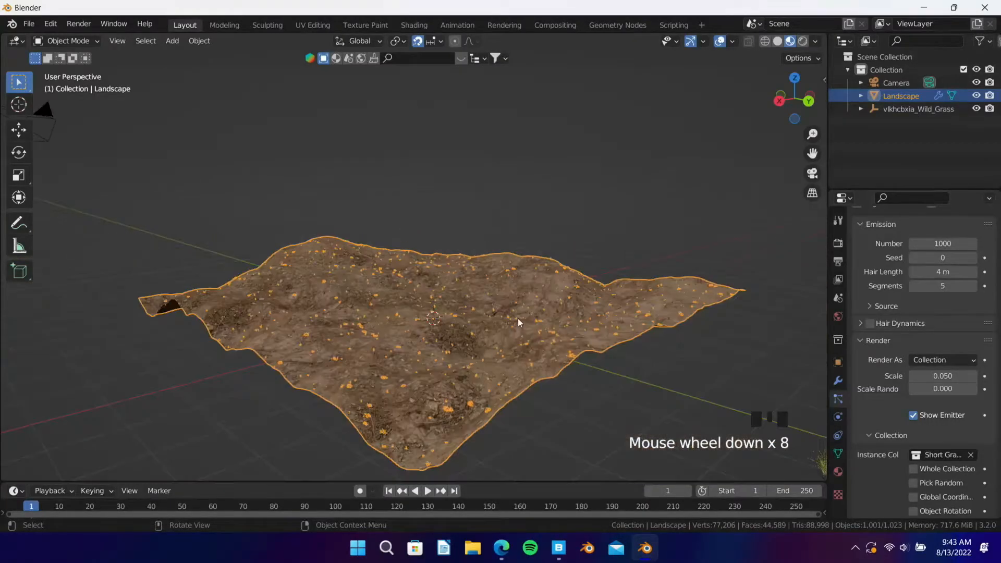
mouse_move(942, 378)
mouse_down()
mouse_move(988, 377)
mouse_move(943, 378)
mouse_up()
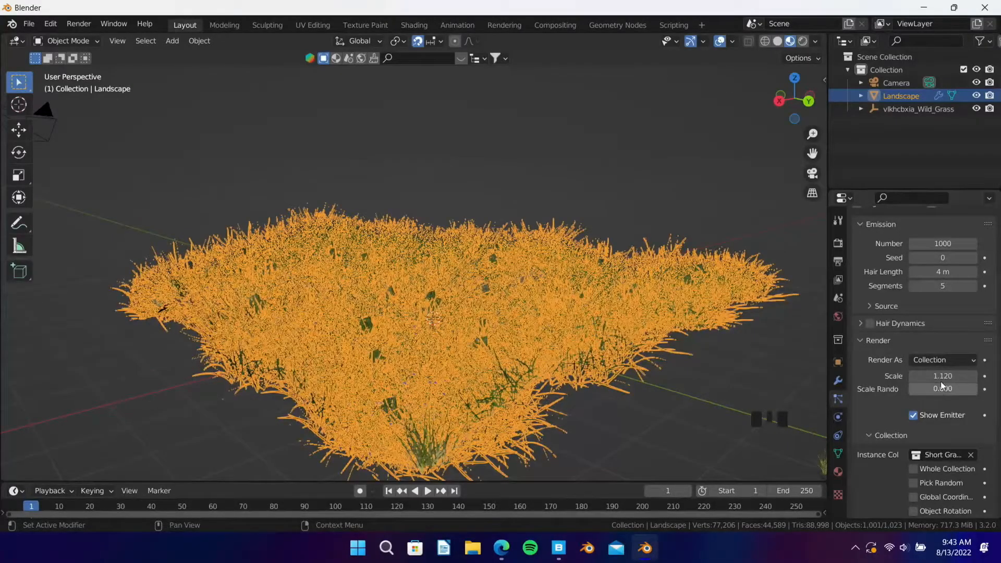
Step: Set the Short Grass particles' render scale to 1.000 and their scale randomness to 0.343
click(940, 381)
text(1)
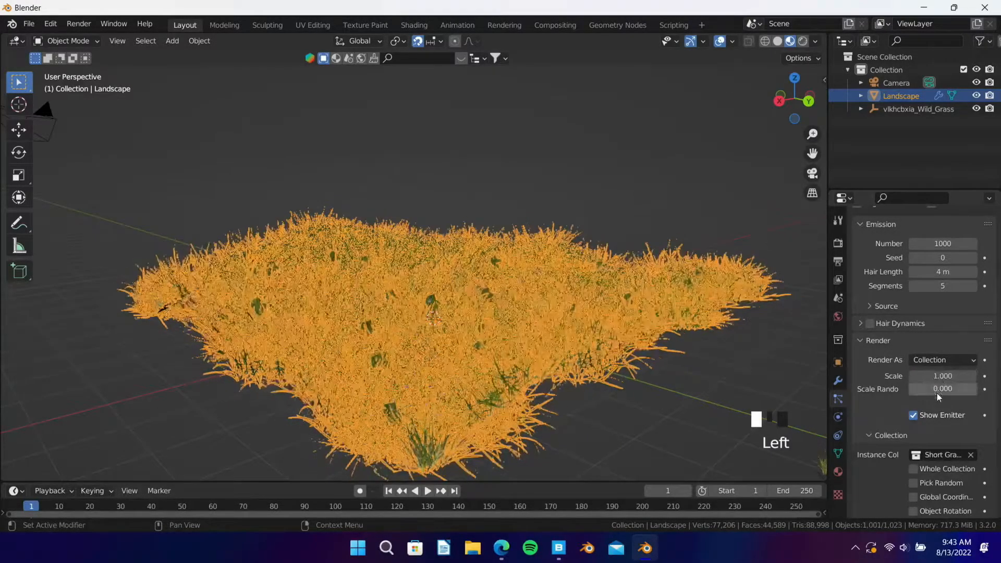
drag(940, 389, 954, 388)
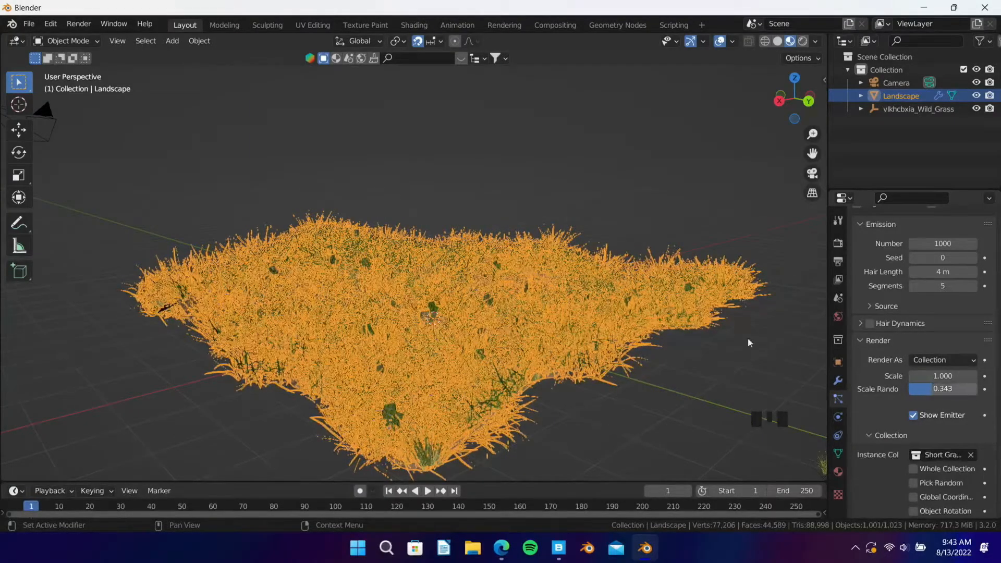
Step: Deselect the landscape and examine the scattered short grass from several angles, close up and from afar
middle_drag(603, 379, 691, 202)
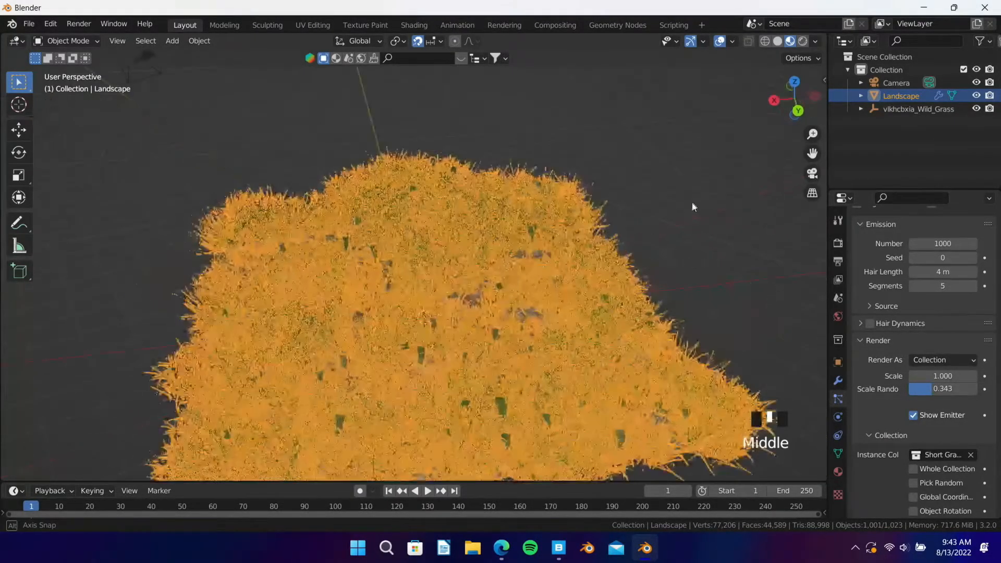
click(686, 376)
middle_drag(614, 393, 483, 349)
scroll(484, 350, up, 5)
scroll(396, 354, down, 5)
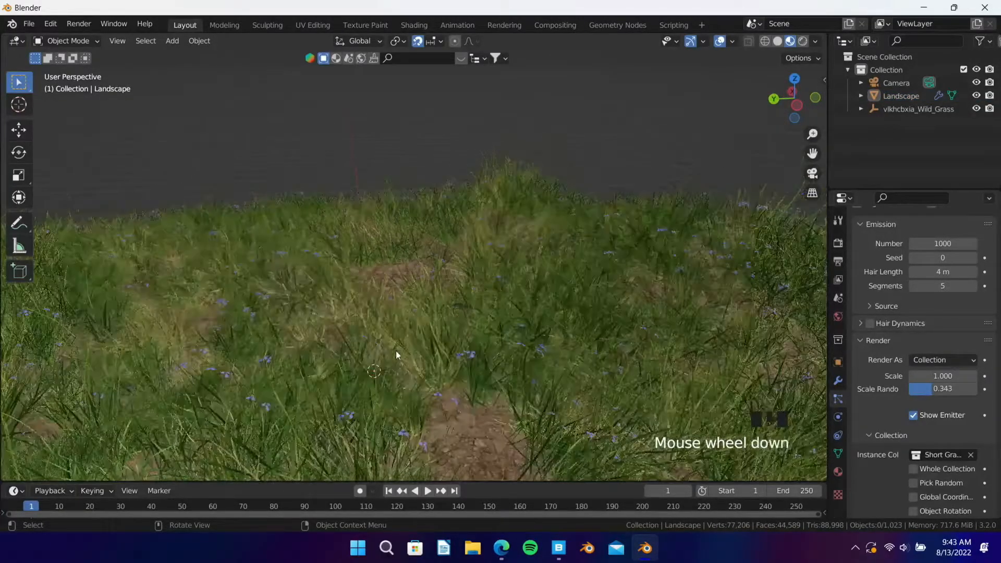
middle_drag(409, 380, 499, 412)
scroll(478, 401, down, 2)
Step: Turn on the Advanced options for the Short Grass hair particles and enable Rotation
scroll(937, 330, up, 2)
scroll(937, 329, up, 3)
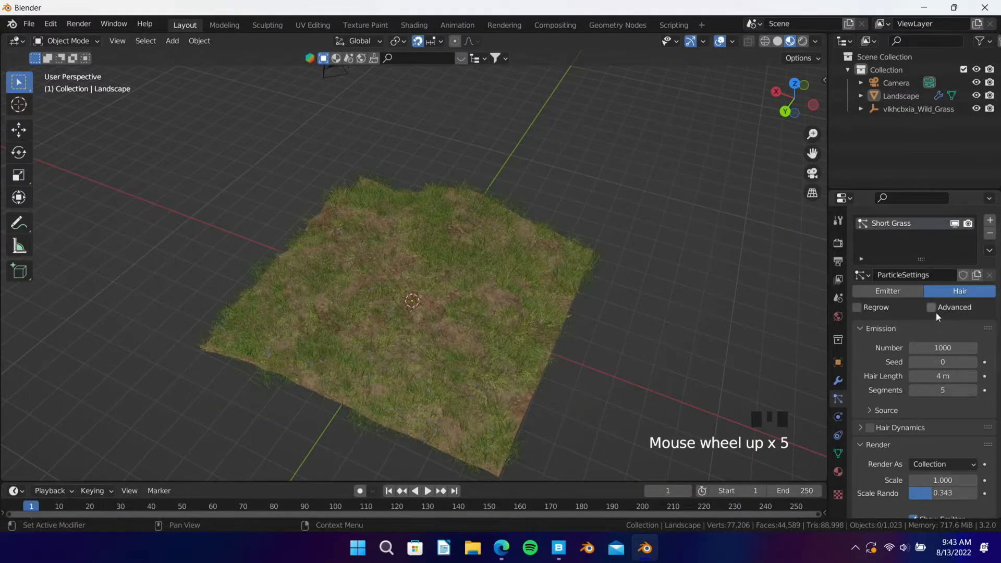
click(931, 308)
scroll(892, 457, down, 1)
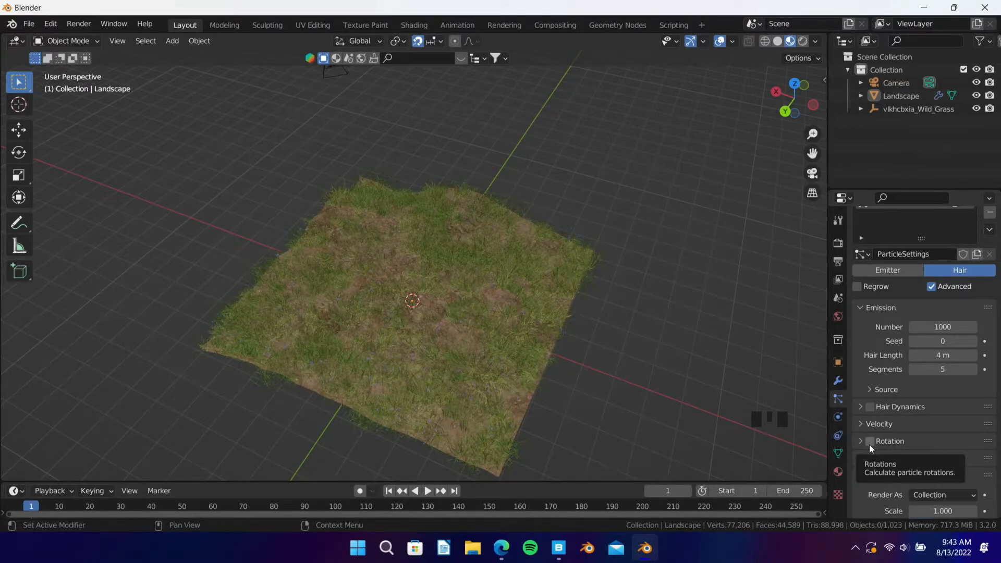
click(870, 442)
click(891, 443)
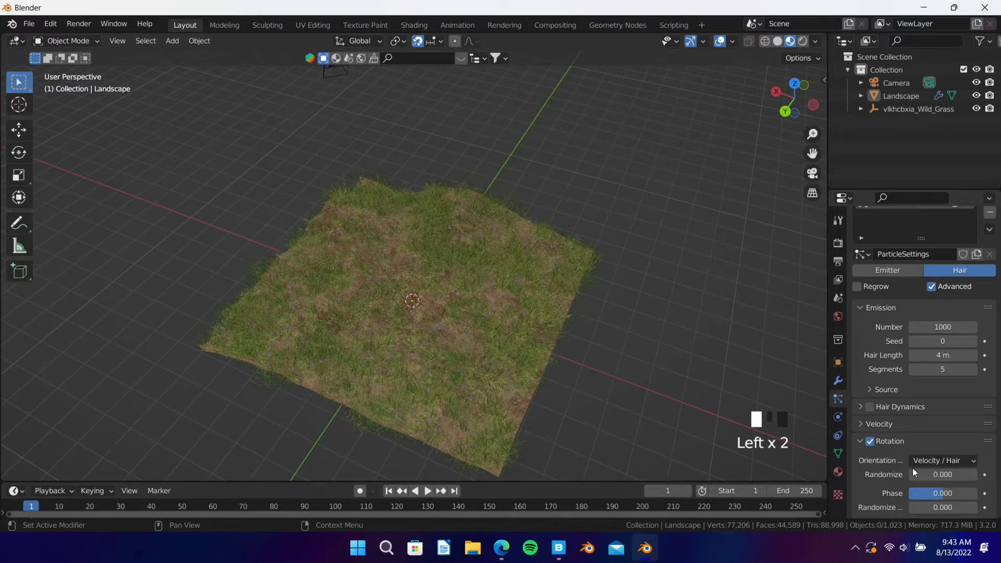
scroll(907, 464, down, 2)
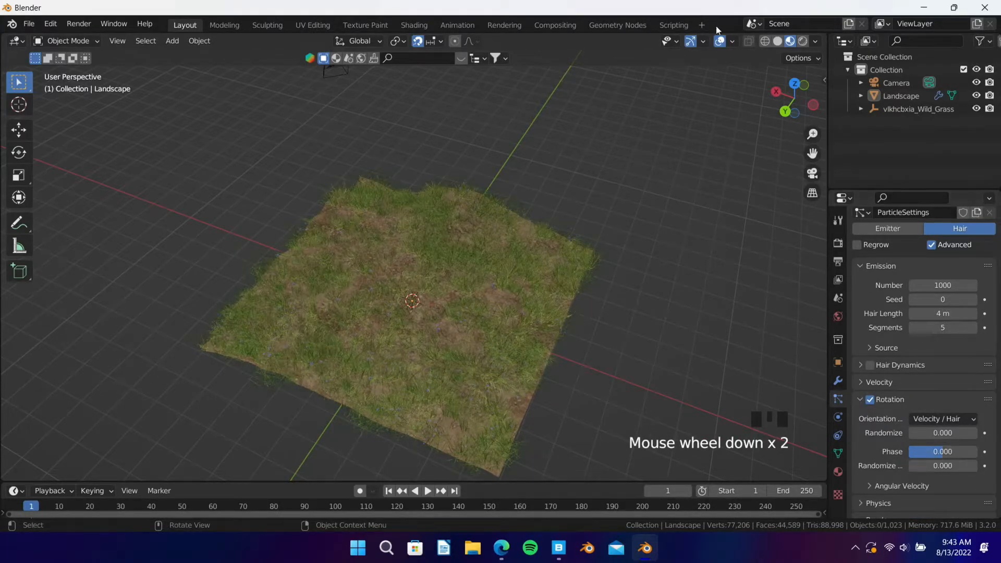
Step: Switch the viewport to Solid shading and set the Short Grass rotation phase to 0.403 with a random phase of 0.507
click(777, 42)
mouse_move(598, 331)
middle_down()
mouse_move(541, 350)
mouse_move(558, 380)
middle_up()
scroll(541, 350, up, 4)
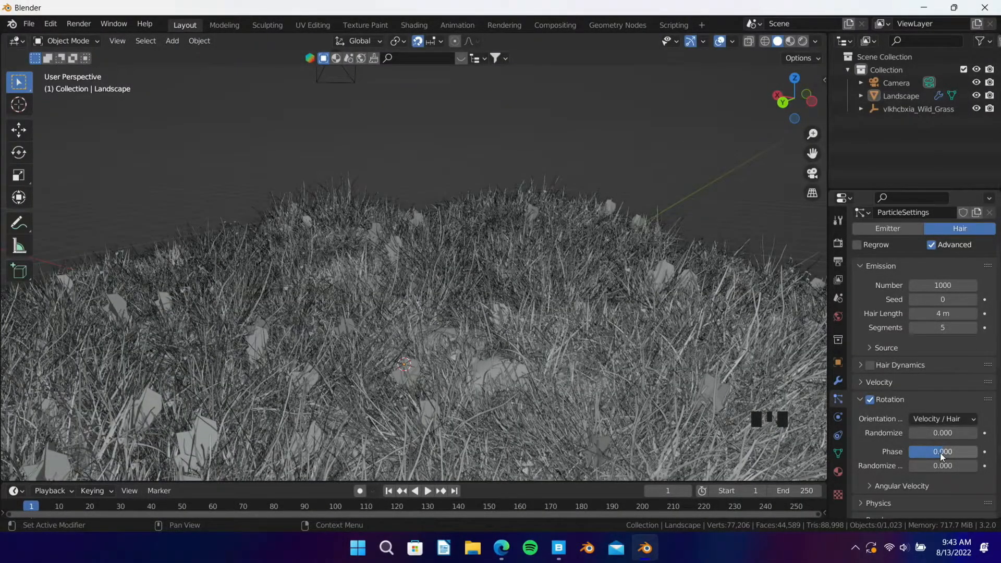
mouse_move(942, 458)
mouse_down()
mouse_move(972, 457)
mouse_move(957, 451)
mouse_move(943, 466)
mouse_move(954, 465)
mouse_up()
scroll(508, 370, down, 2)
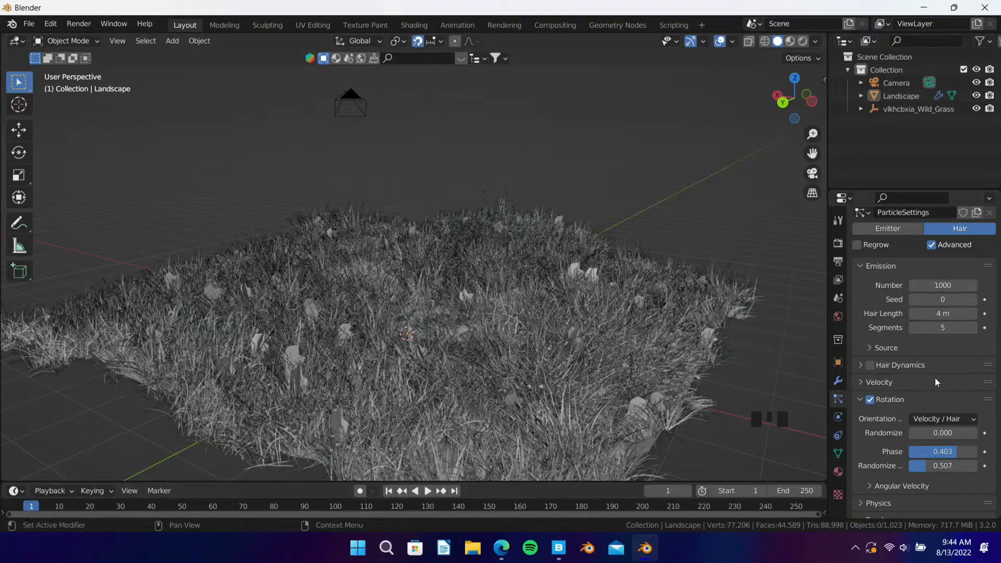
Step: Collapse the Rotation and Render settings of the Short Grass particle system
scroll(889, 408, down, 2)
scroll(902, 449, down, 1)
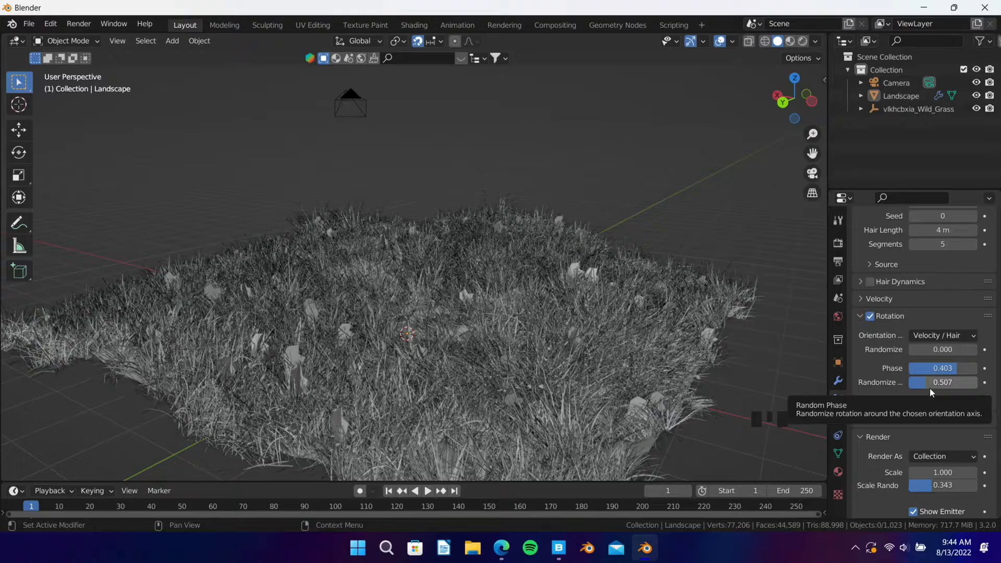
click(889, 316)
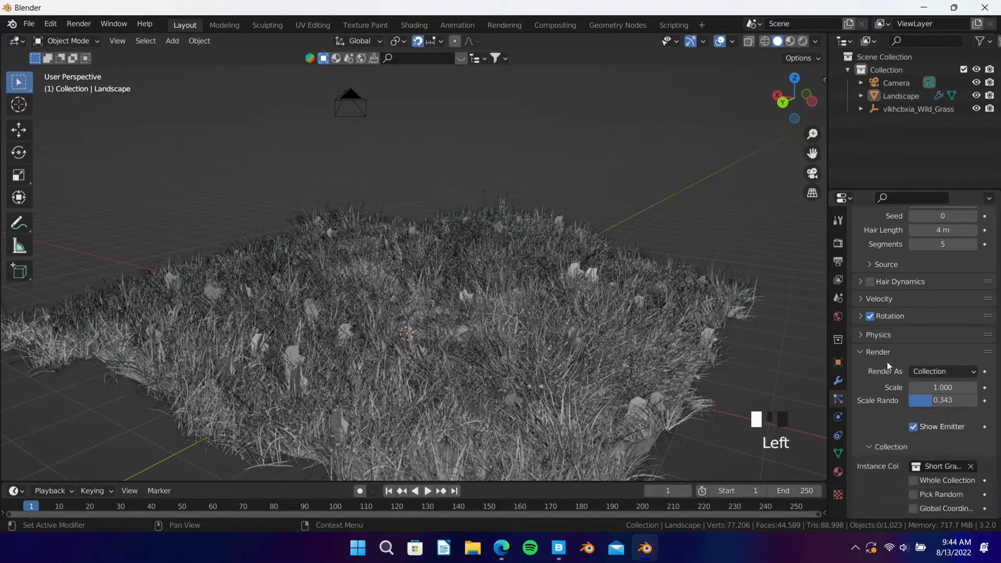
click(887, 357)
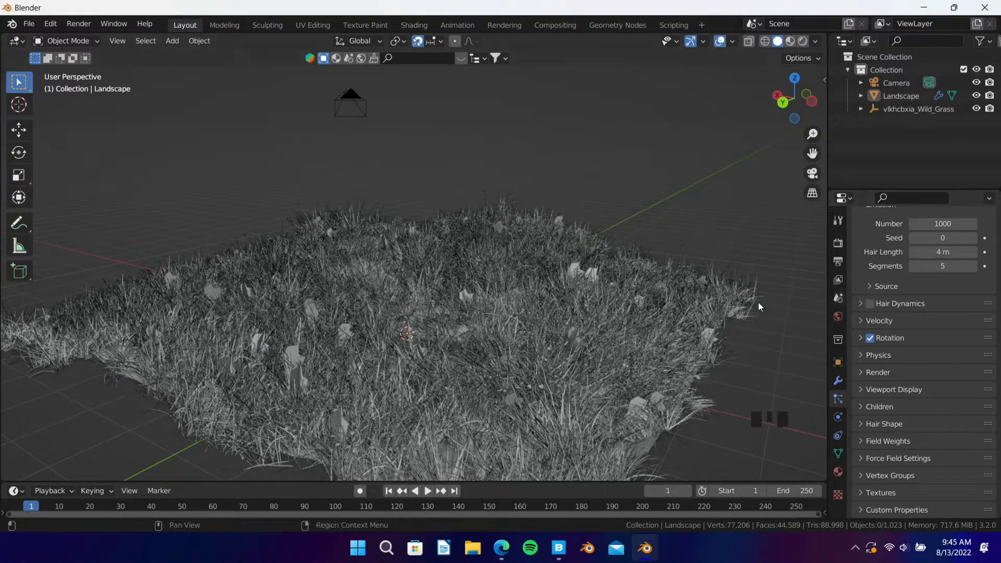
scroll(372, 395, down, 2)
Step: Raise the Short Grass hair particle number to 3000 and check how densely the grass covers the landscape
middle_drag(373, 395, 480, 346)
scroll(408, 382, up, 3)
scroll(407, 382, up, 1)
scroll(447, 331, down, 1)
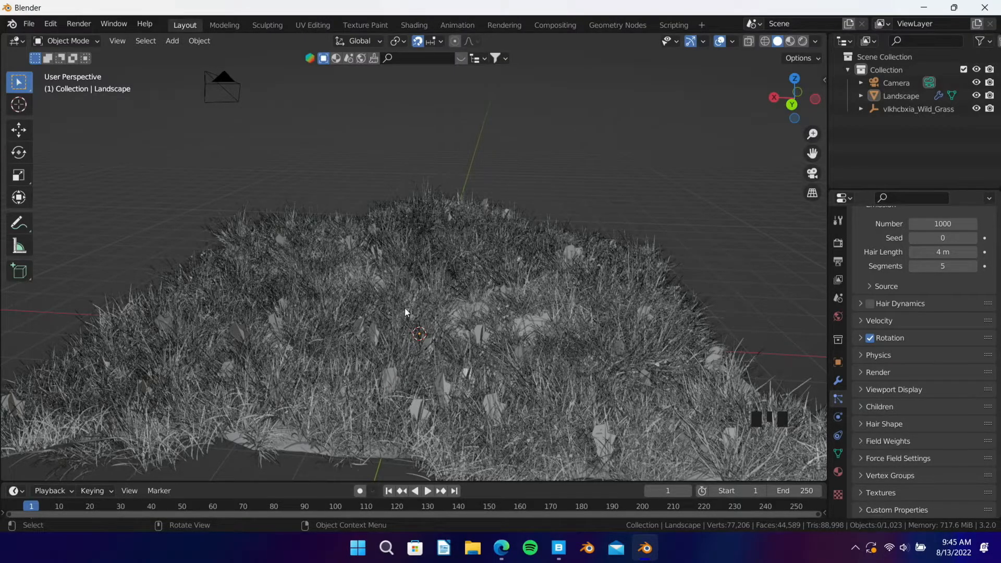
scroll(404, 307, down, 2)
middle_drag(433, 302, 381, 301)
scroll(459, 330, up, 3)
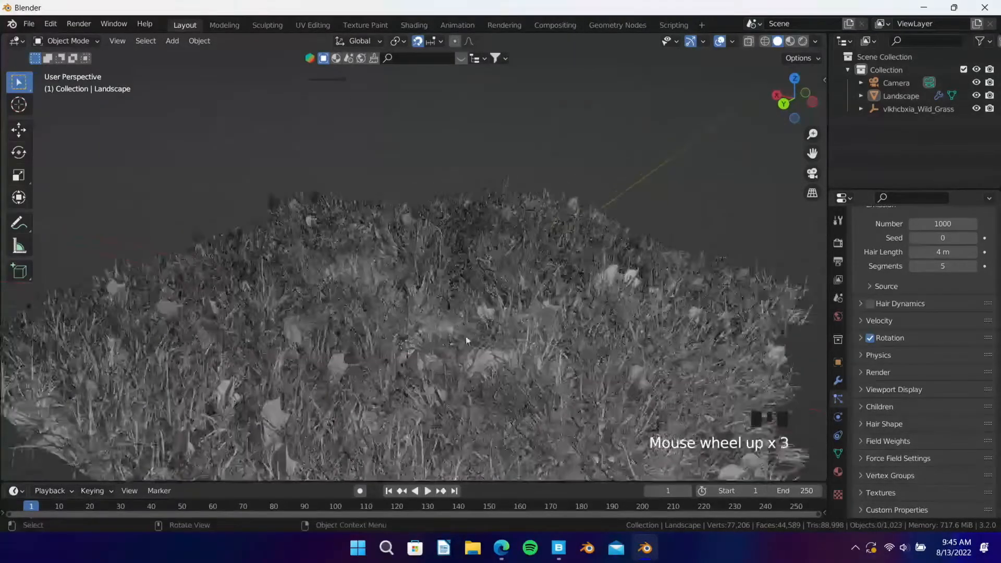
middle_drag(471, 367, 503, 365)
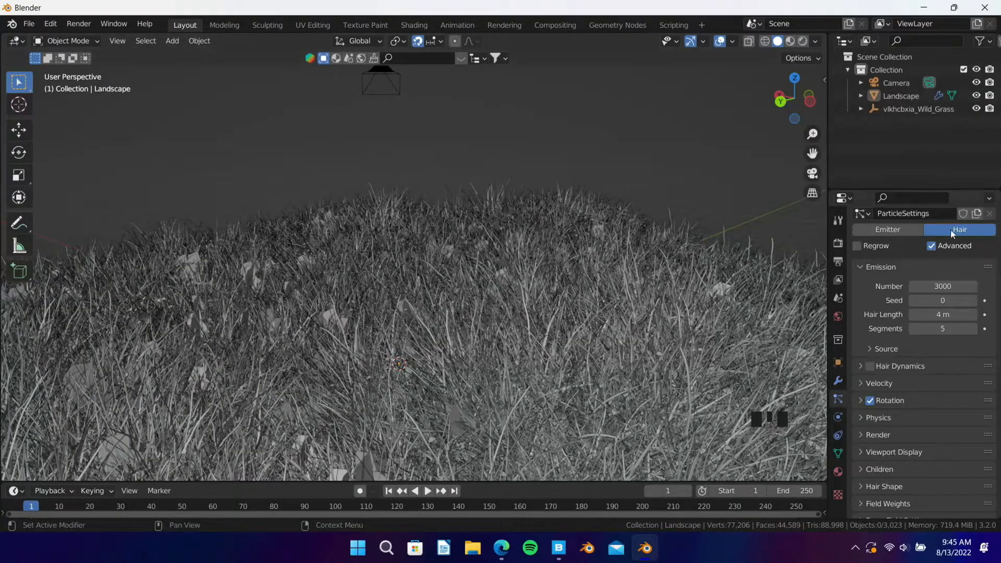
Step: Look over the denser grass and hide the Short Grass particle system in the viewport
scroll(401, 295, down, 2)
middle_drag(401, 296, 344, 344)
scroll(323, 334, down, 2)
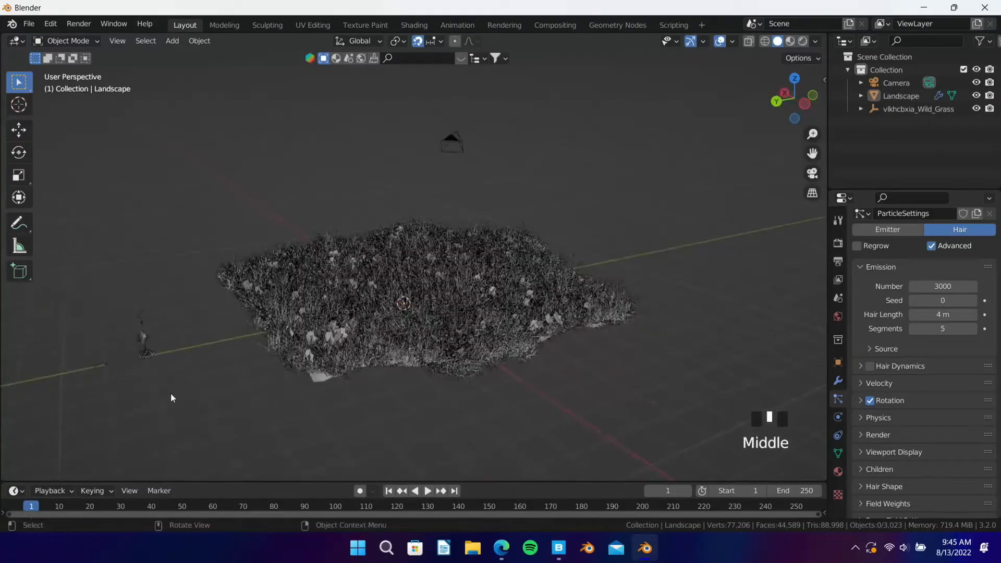
scroll(454, 313, up, 2)
scroll(934, 235, up, 4)
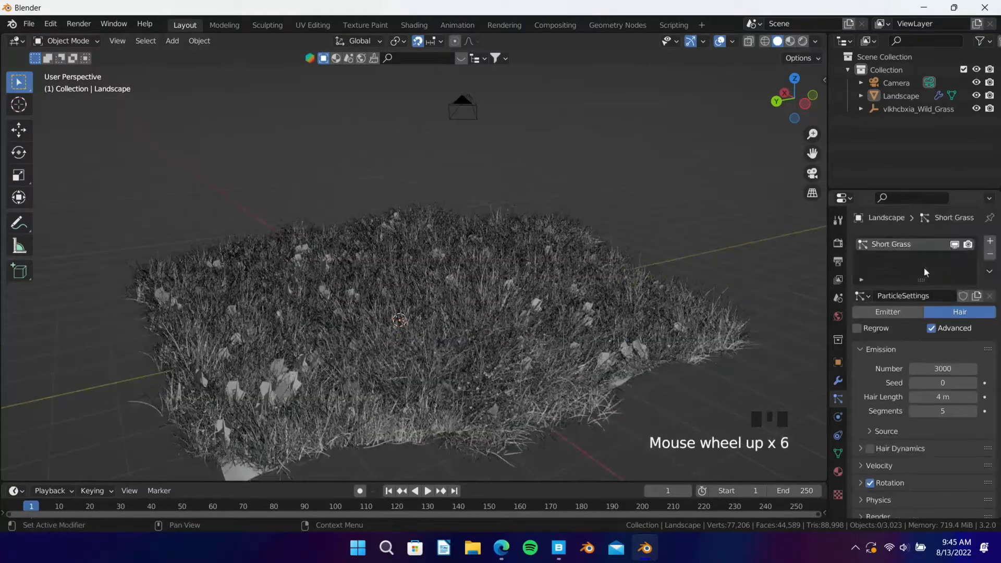
click(955, 244)
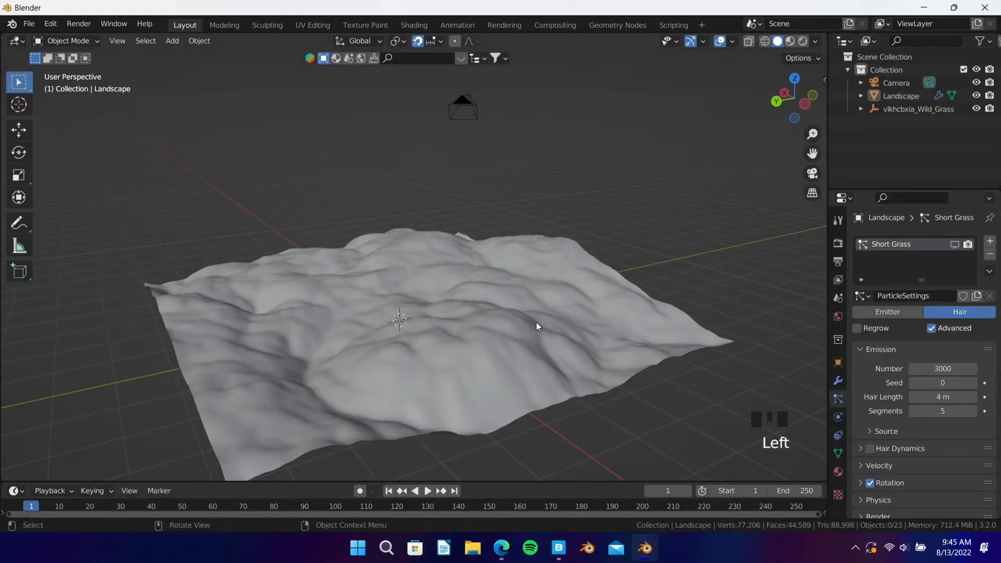
click(955, 244)
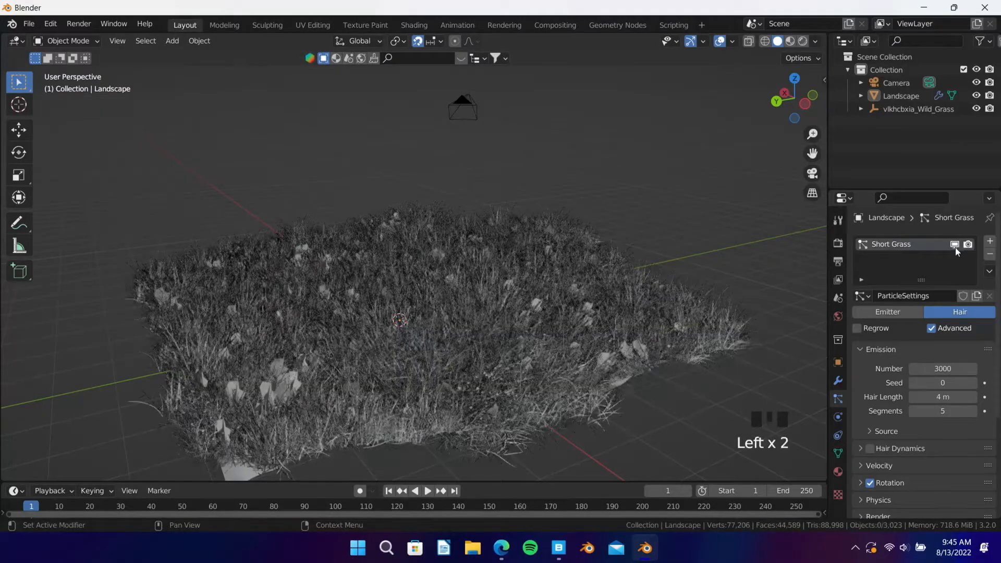
click(955, 246)
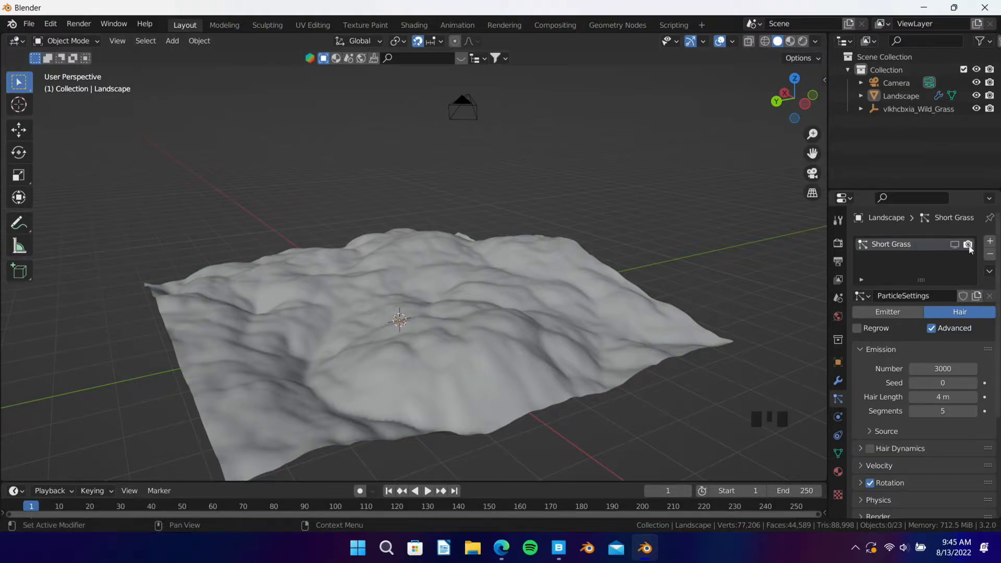
Step: Add a second particle system to the landscape and name it "Tall Grass"
click(989, 242)
double_click(902, 259)
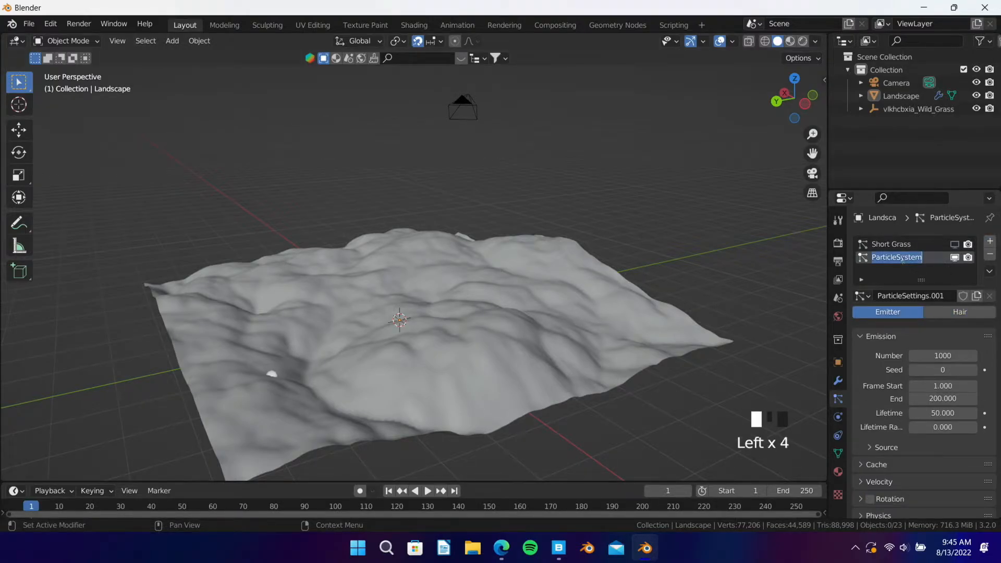
text(T)
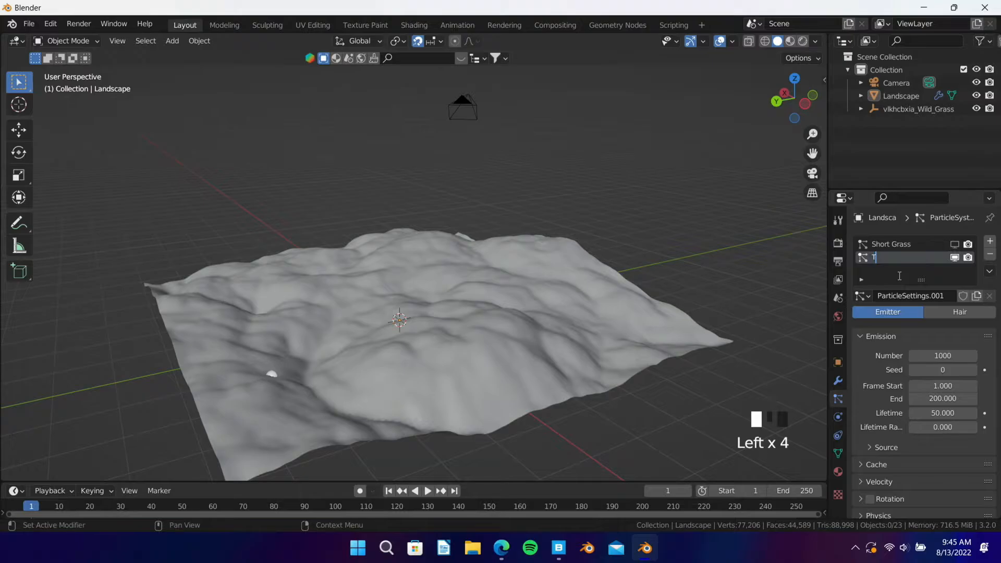
text(all Grass)
click(899, 279)
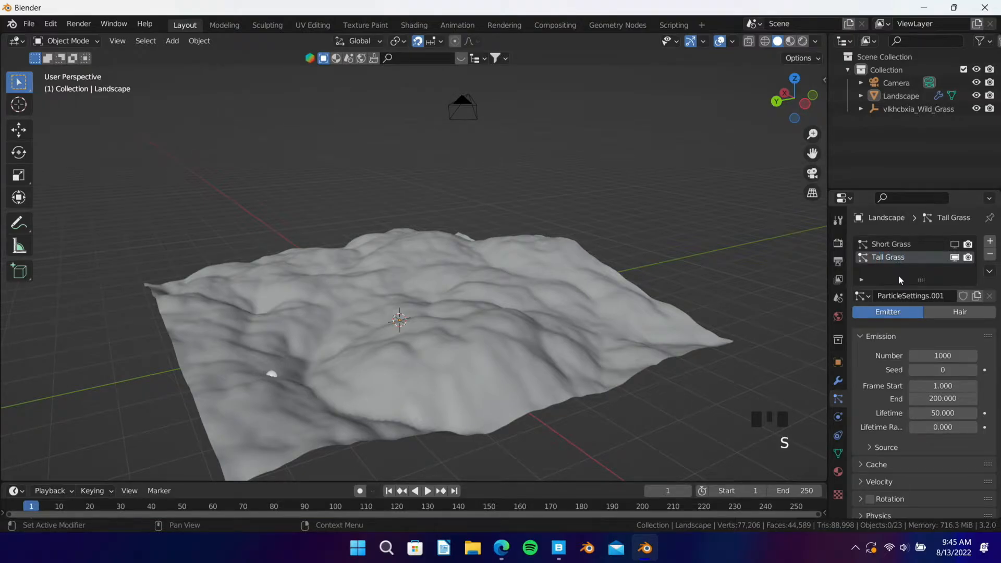
Step: Change the Tall Grass particle system to the Hair type and set its number to 500
click(952, 312)
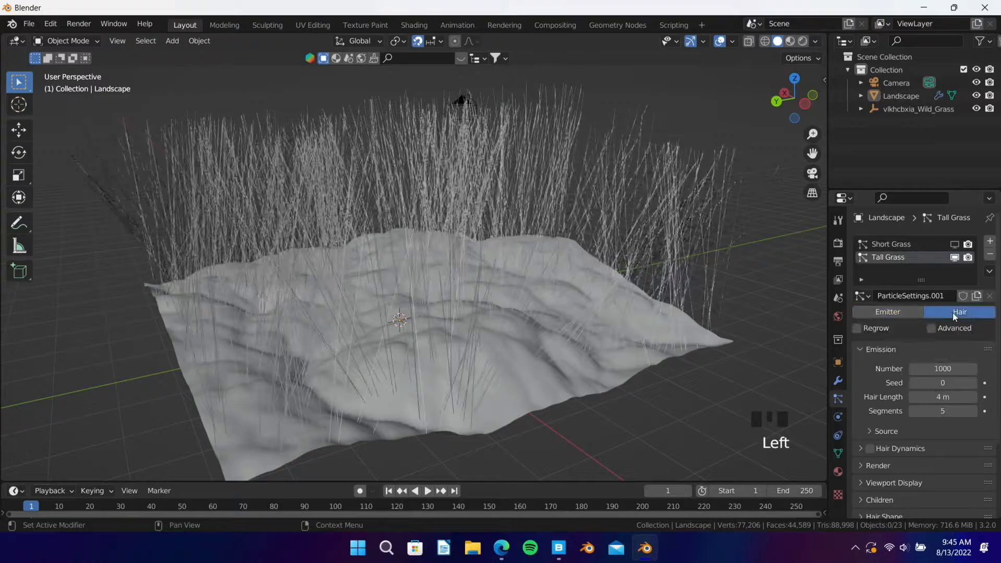
click(933, 371)
text(500)
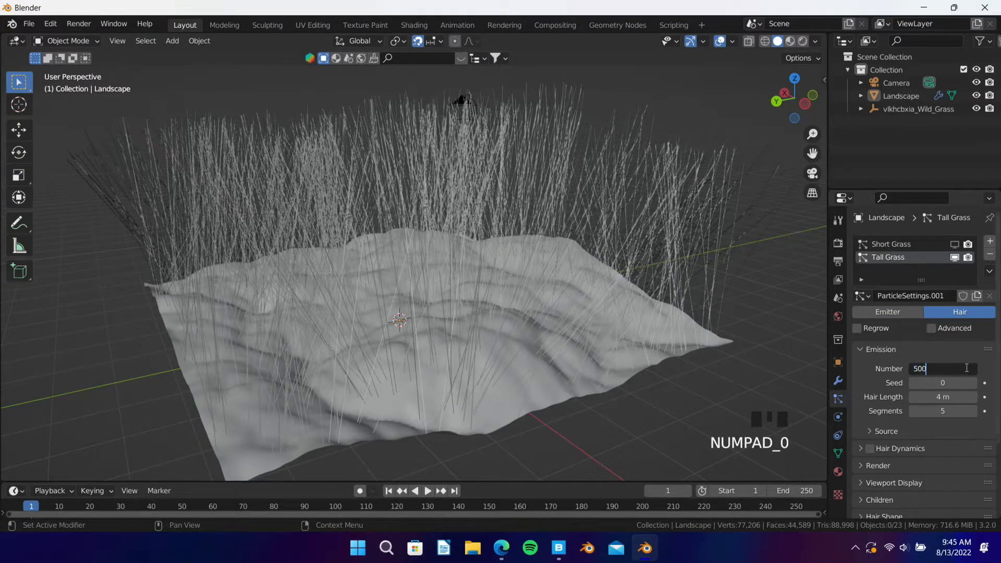
Step: Render the Tall Grass particles as a Collection, with the Tall Grass collection as the instance source
middle_drag(593, 324, 540, 301)
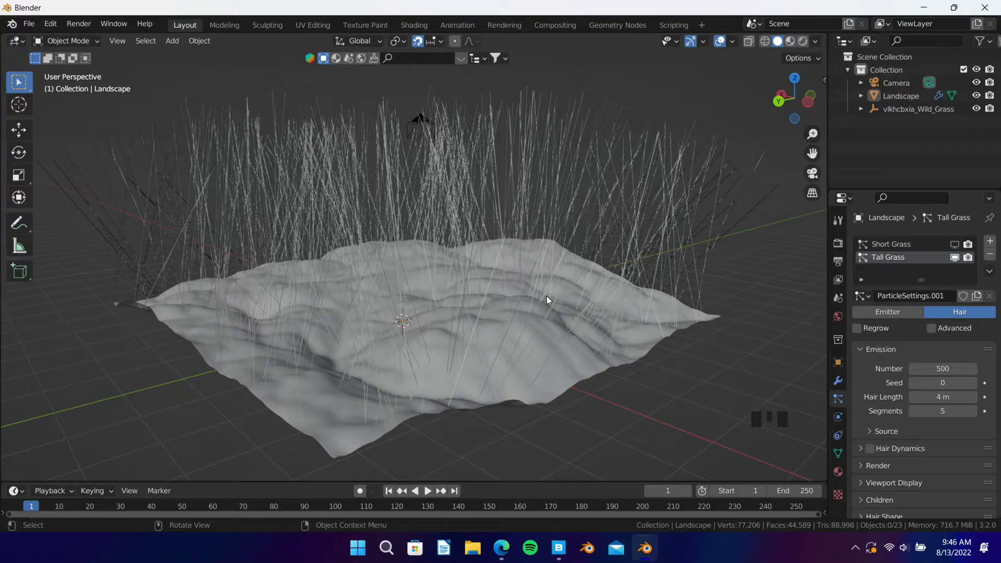
scroll(899, 436, down, 5)
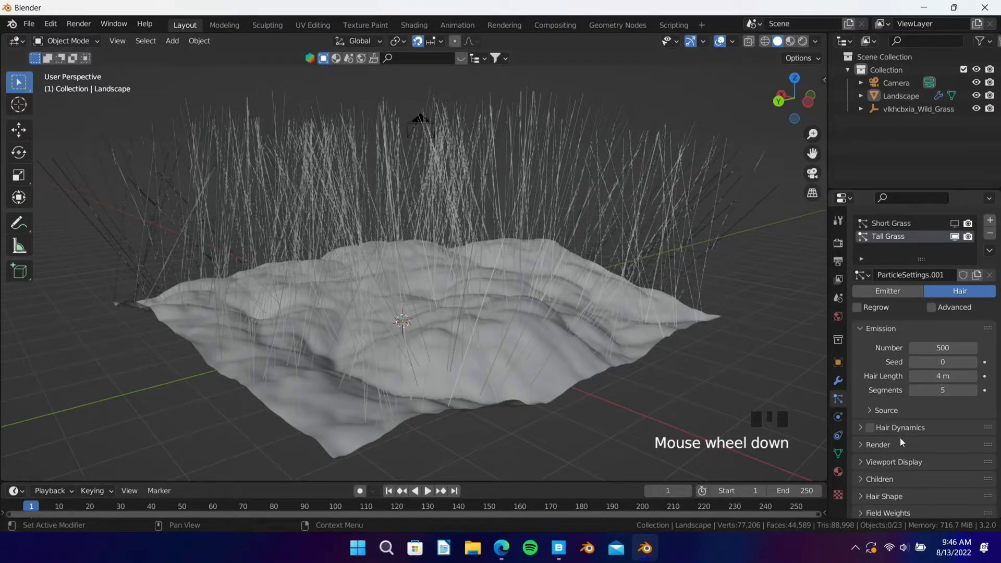
click(879, 378)
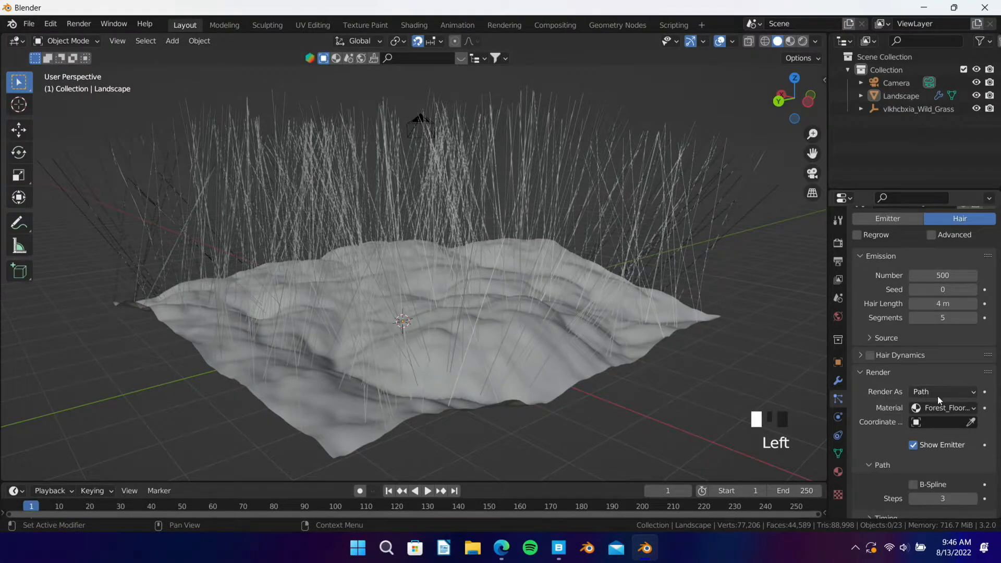
drag(937, 395, 920, 453)
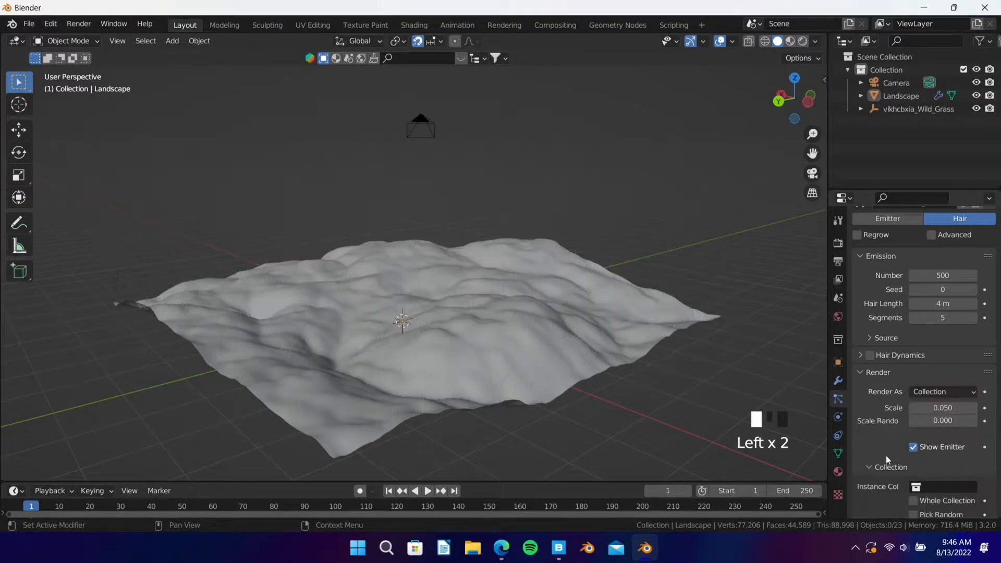
scroll(887, 458, down, 2)
click(918, 448)
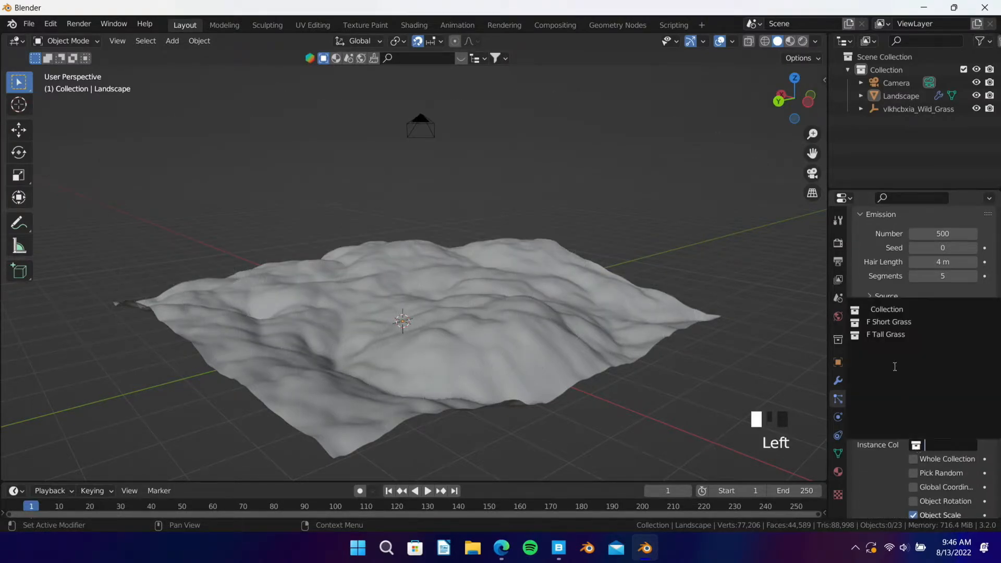
click(886, 334)
Step: Set the Tall Grass number to 400 and enable advanced rotation with phase 0.284 and random phase 0.881, checking the spread
scroll(480, 355, up, 2)
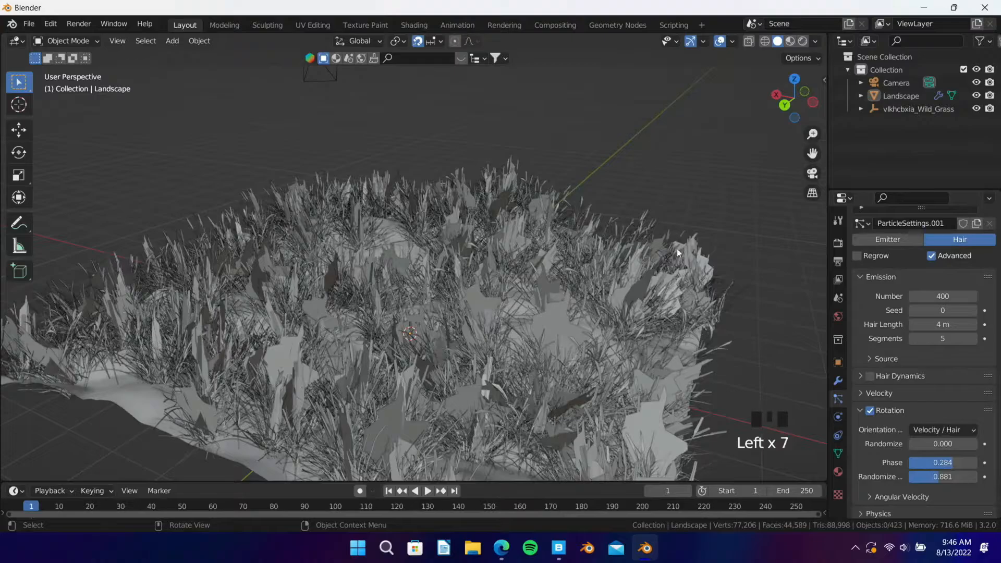
middle_drag(676, 249, 474, 323)
middle_drag(633, 356, 662, 346)
click(662, 344)
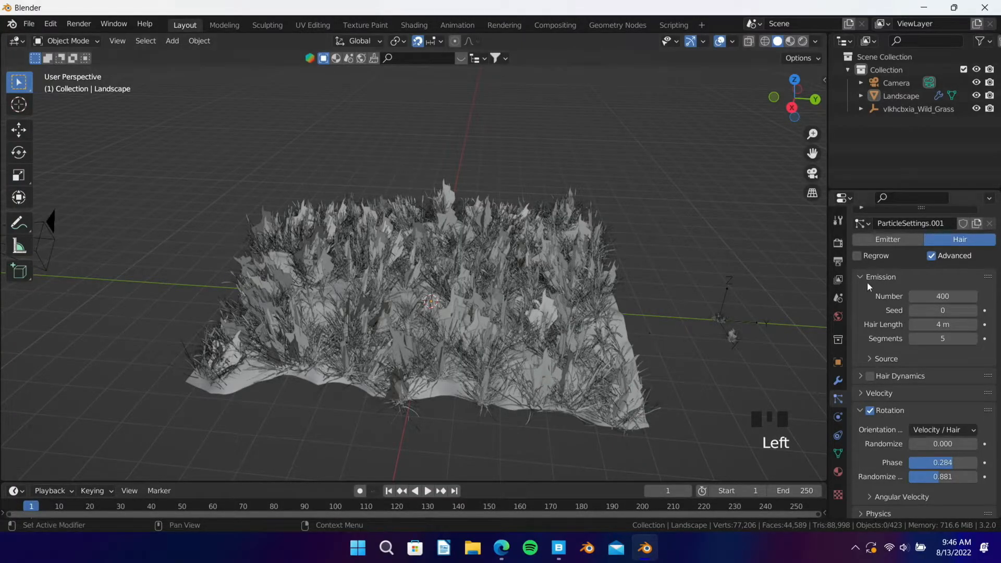
Step: Show the Short Grass particles in the viewport again and view both grass layers close up in Material Preview shading
scroll(868, 281, up, 5)
click(893, 281)
middle_drag(657, 351, 615, 331)
scroll(499, 296, up, 4)
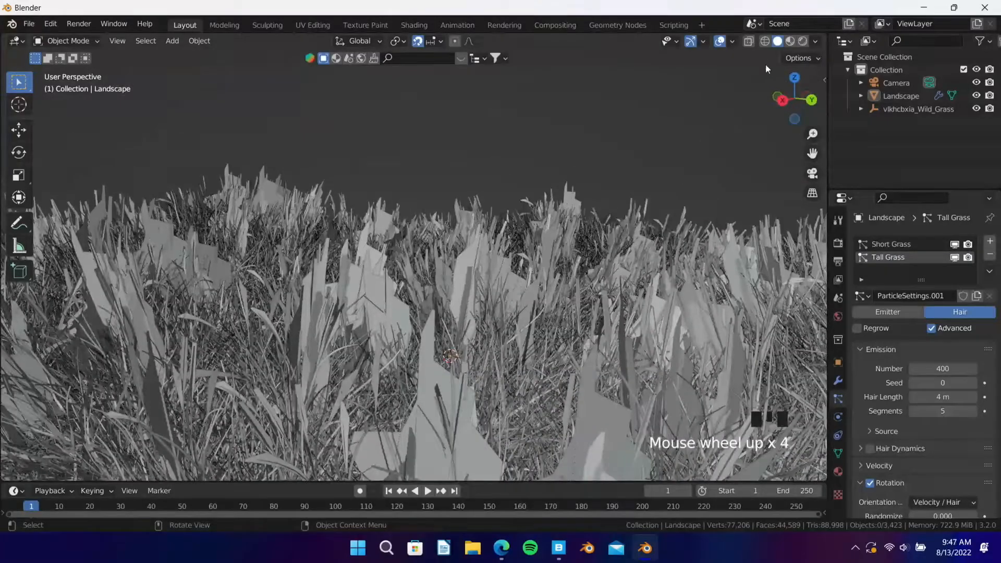
click(792, 43)
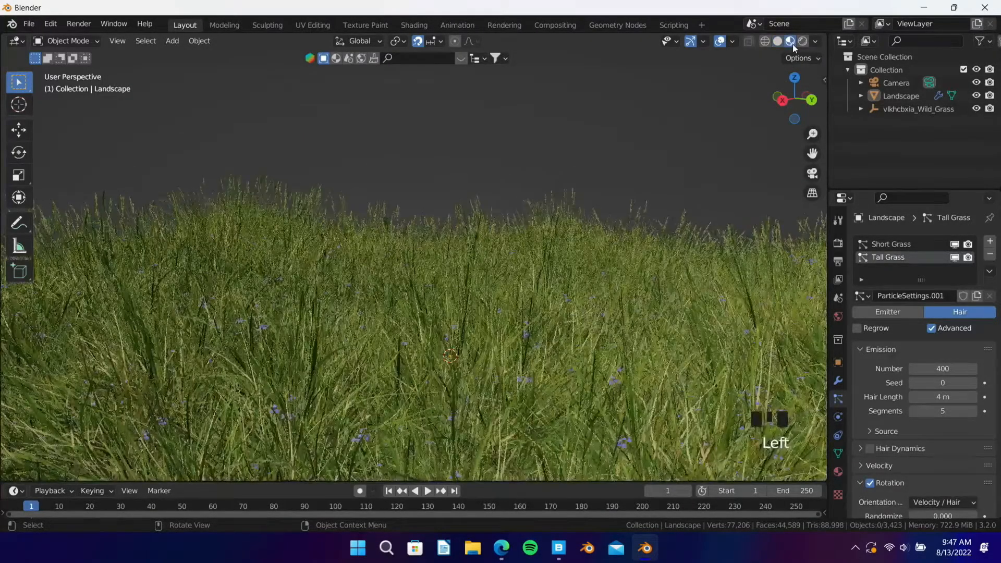
Step: Examine the combined grass cover from several angles and review the Tall Grass rotation, hair dynamics and emission source settings
middle_drag(368, 312, 461, 339)
scroll(386, 326, up, 2)
scroll(391, 329, up, 1)
middle_drag(395, 330, 558, 324)
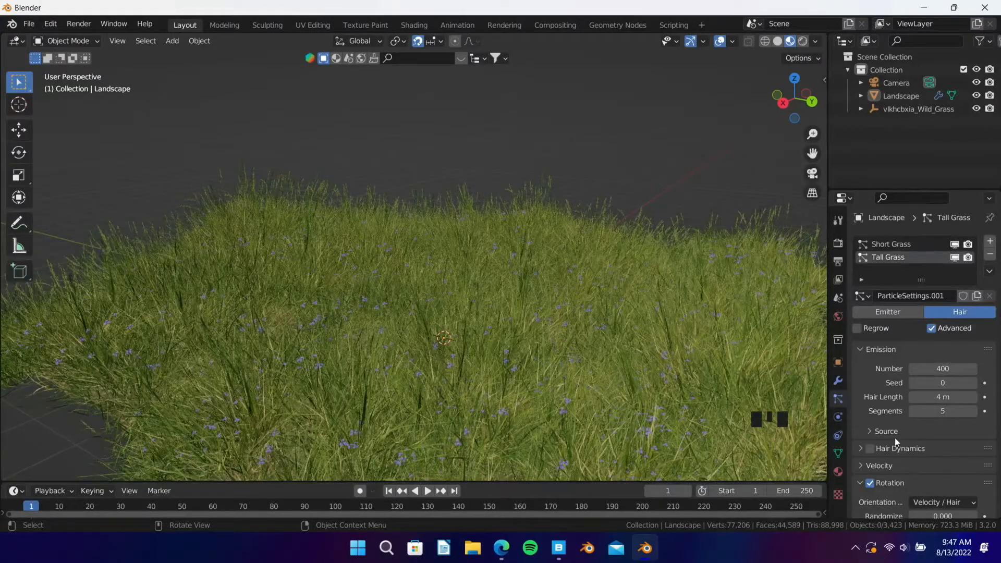
scroll(900, 432, down, 2)
scroll(948, 493, down, 3)
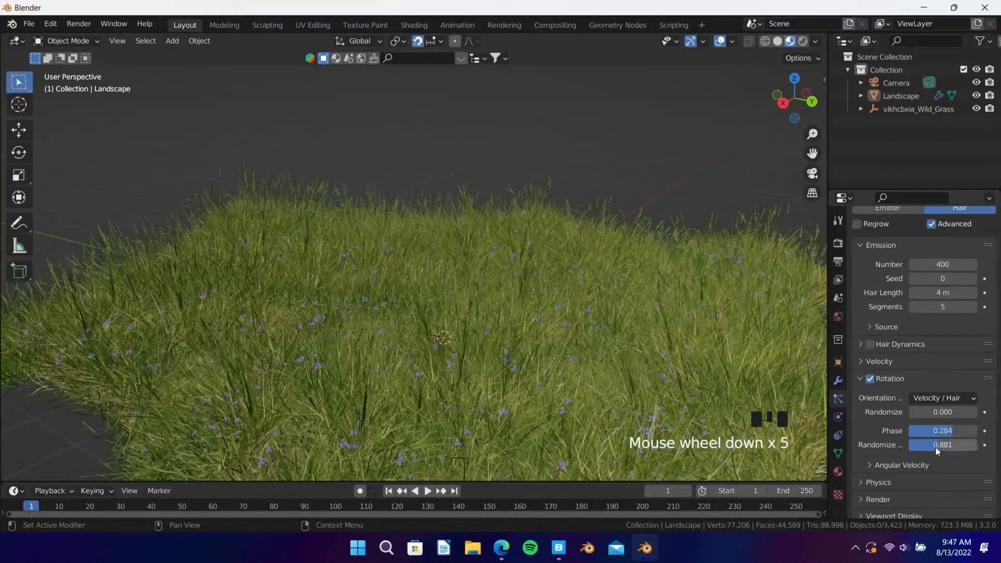
drag(936, 446, 940, 446)
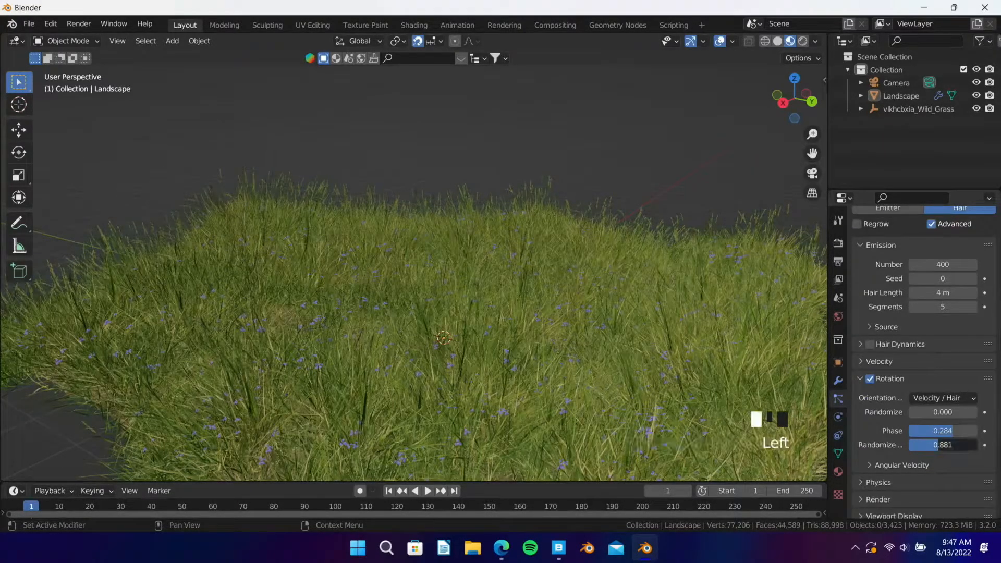
click(883, 378)
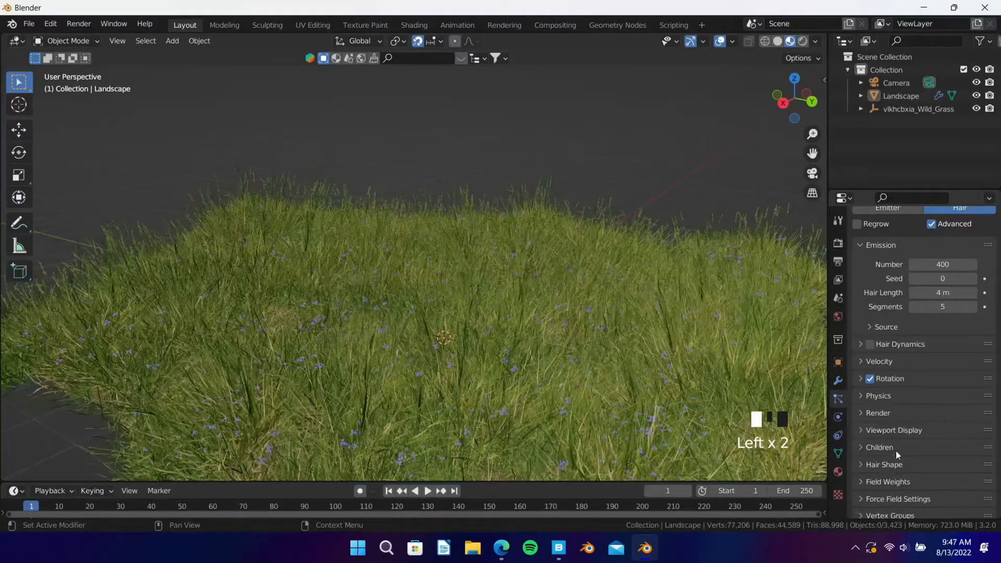
scroll(896, 365, down, 1)
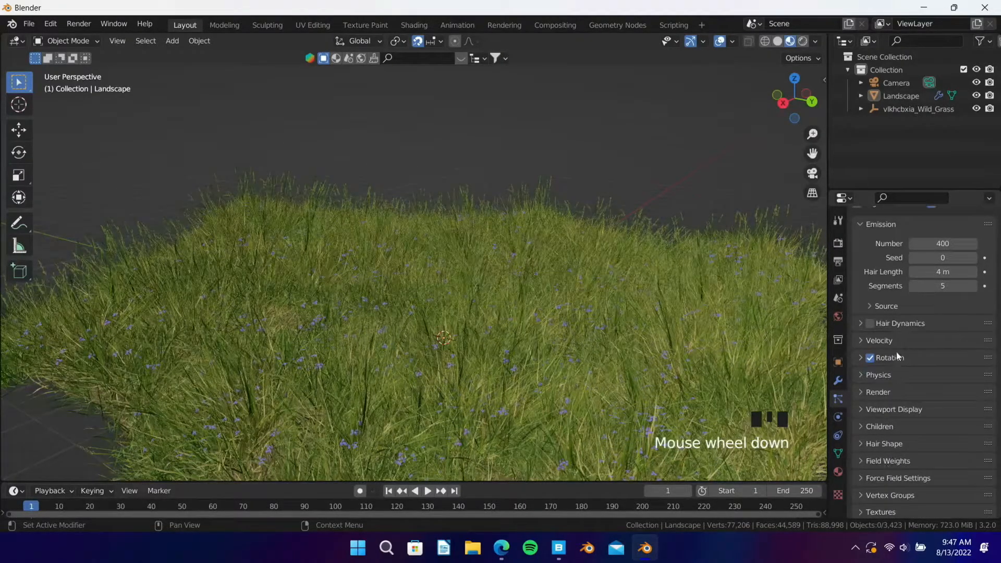
click(895, 324)
click(894, 323)
click(896, 308)
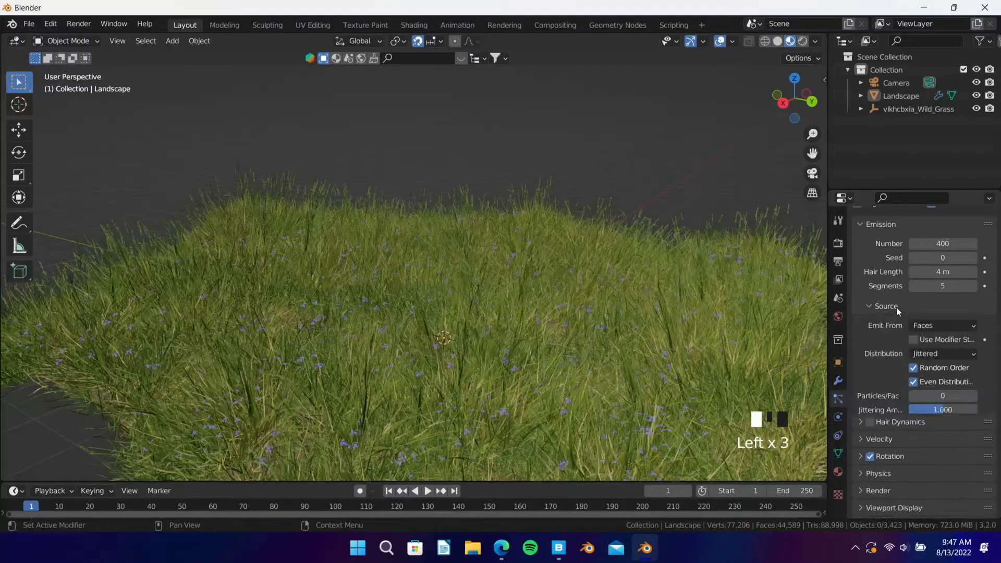
click(887, 307)
Step: Set the scale randomness of the Tall Grass particles to 0.813
click(875, 392)
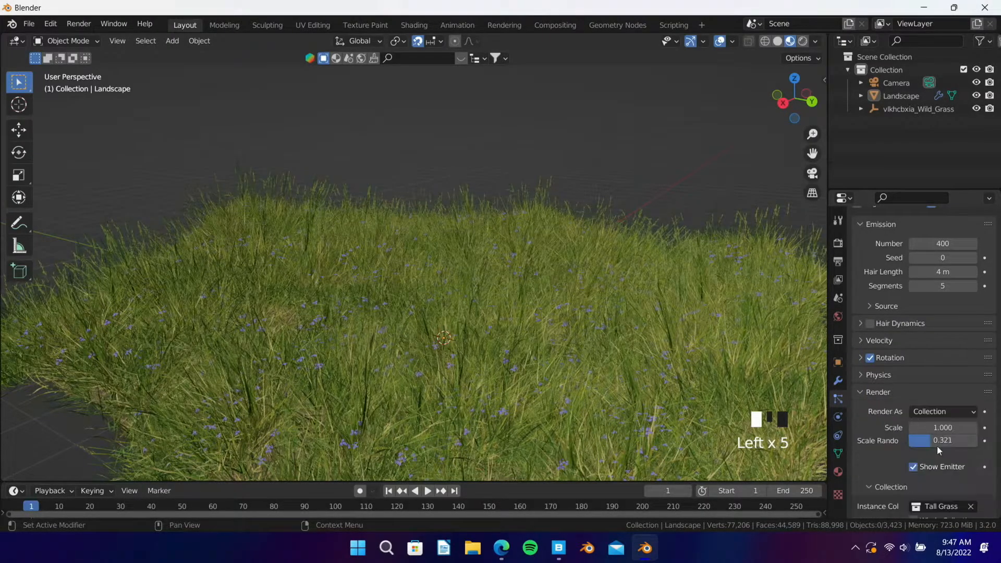
scroll(938, 449, down, 1)
drag(931, 420, 968, 420)
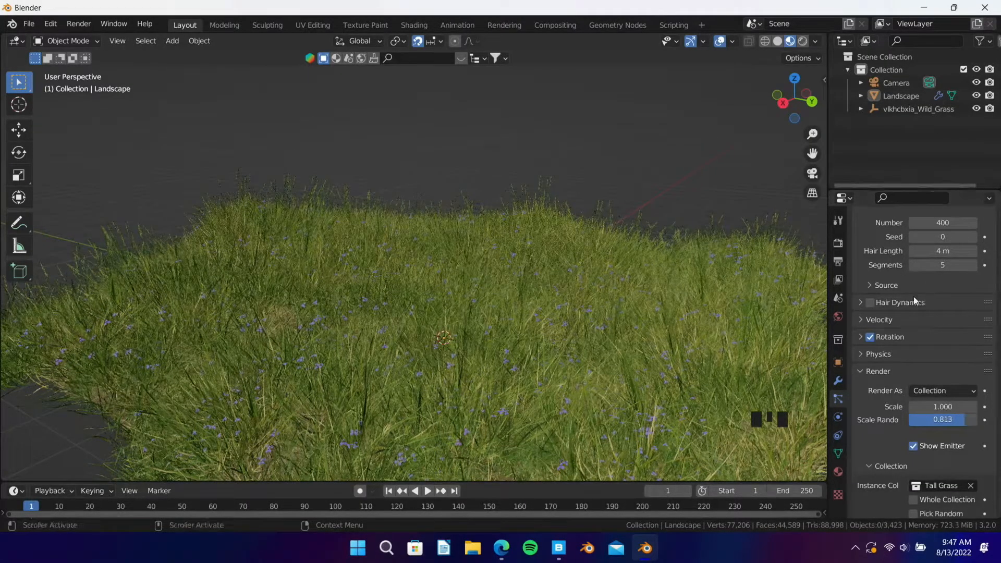
Step: Readjust the Tall Grass scale randomness while that particle system is temporarily hidden in the viewport
scroll(913, 297, up, 14)
scroll(964, 271, up, 6)
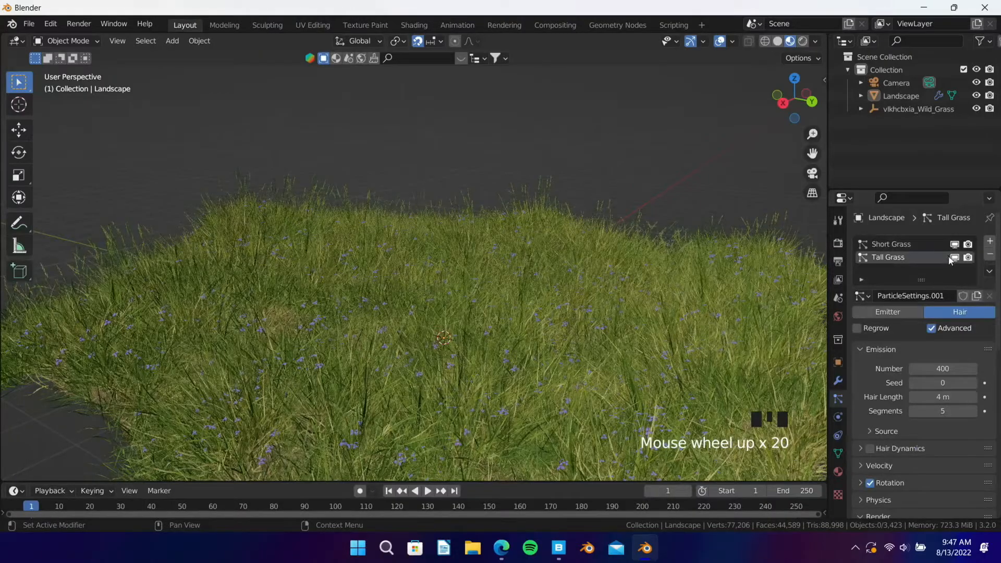
click(955, 258)
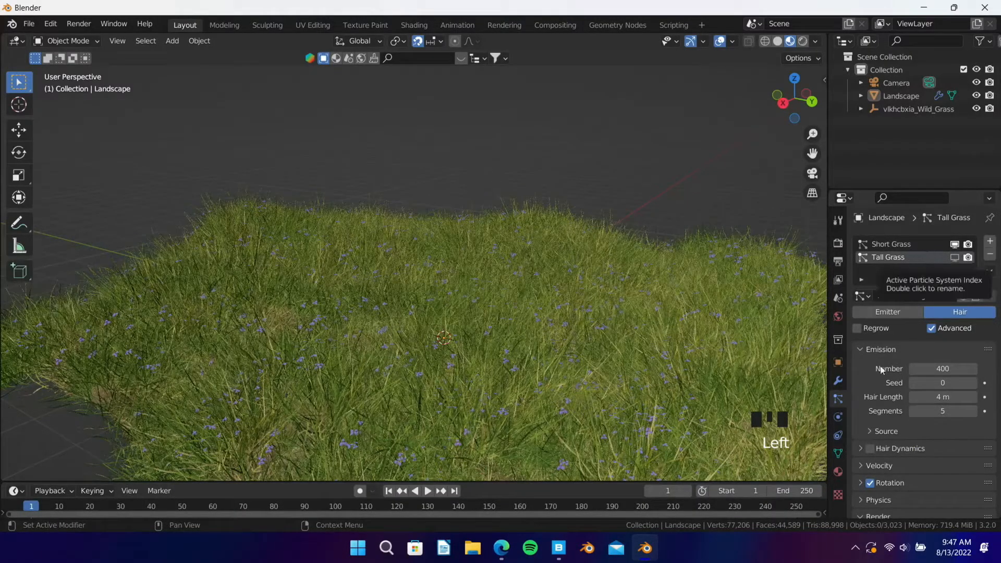
scroll(933, 412, down, 7)
scroll(943, 427, down, 5)
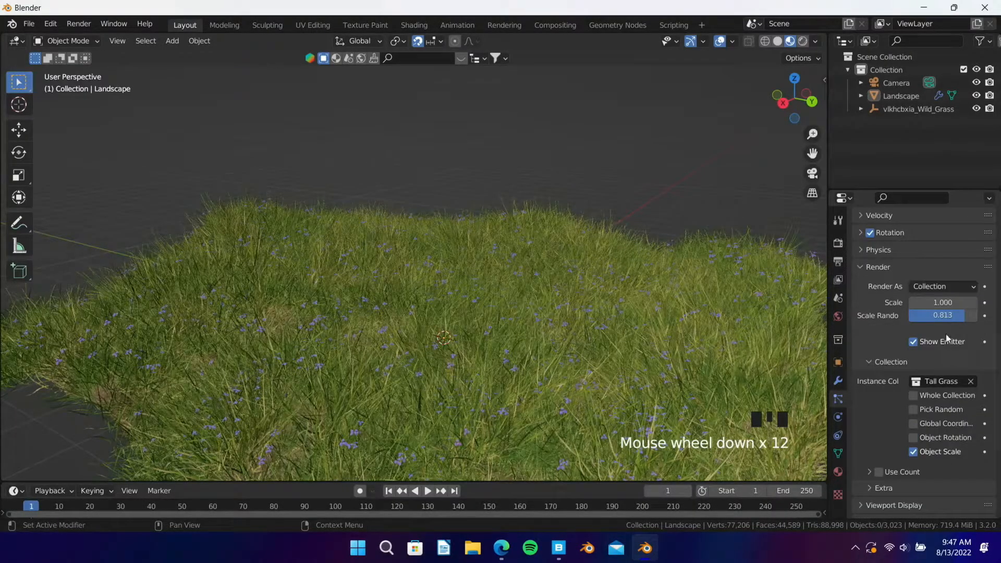
click(964, 319)
mouse_move(965, 315)
mouse_down()
mouse_move(978, 316)
mouse_move(910, 315)
mouse_move(958, 316)
mouse_up()
scroll(916, 302, up, 13)
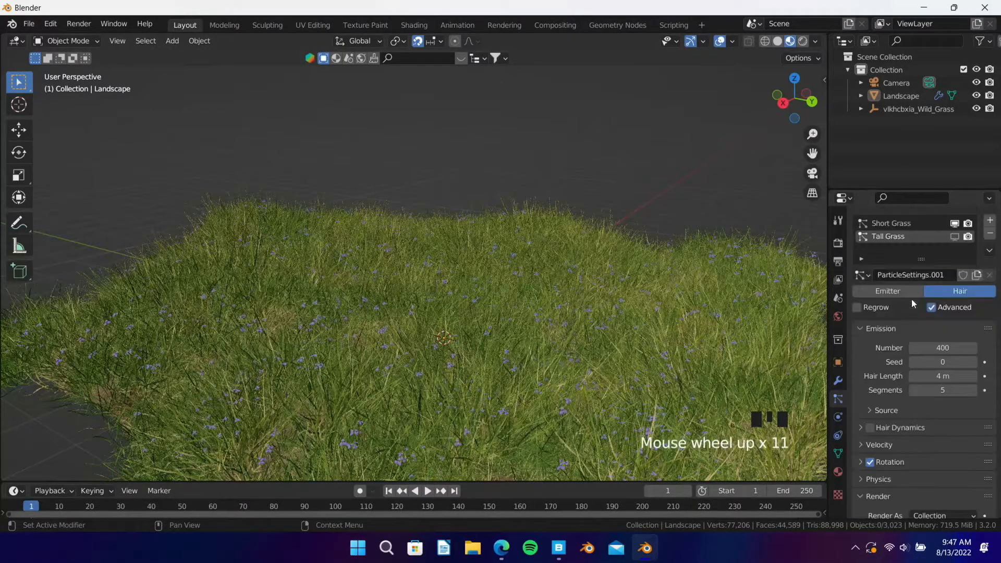
click(954, 258)
scroll(955, 271, down, 1)
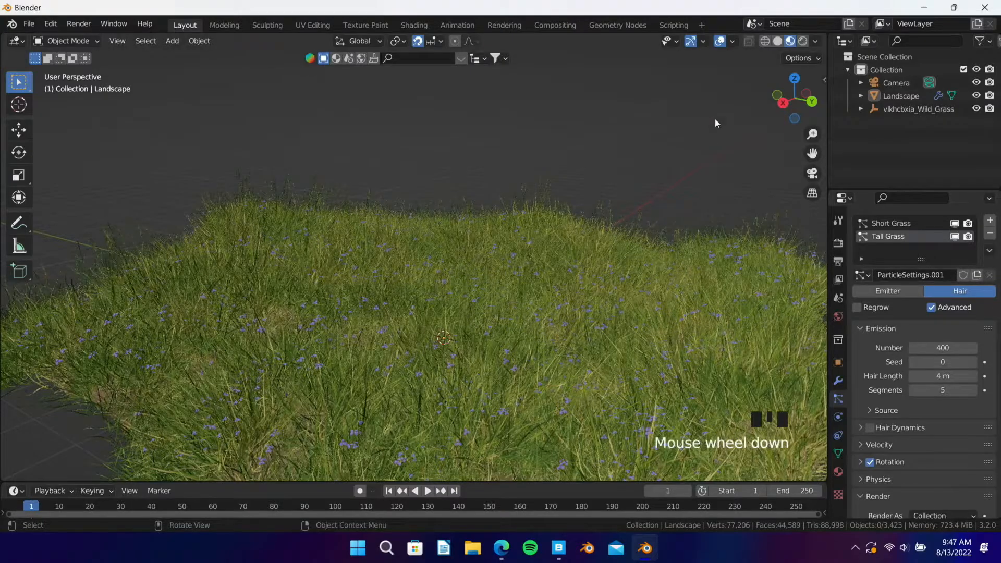
Step: Switch the viewport to Solid shading and hide both the Tall Grass and Short Grass particles in it
click(777, 41)
click(955, 236)
click(954, 223)
middle_drag(615, 333, 460, 348)
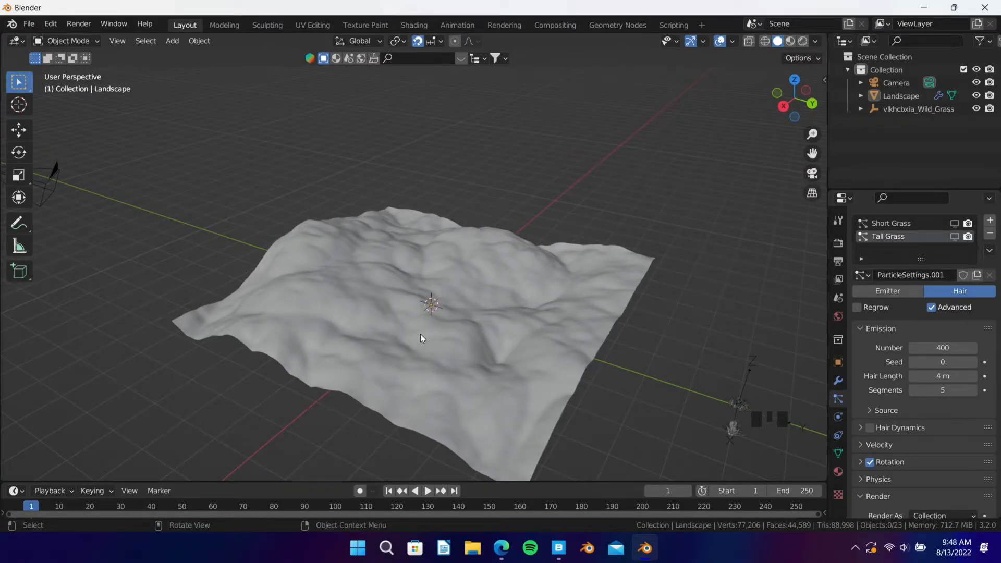
Step: Add a Sun light at the world origin and raise it 4 m along the Z axis
click(175, 42)
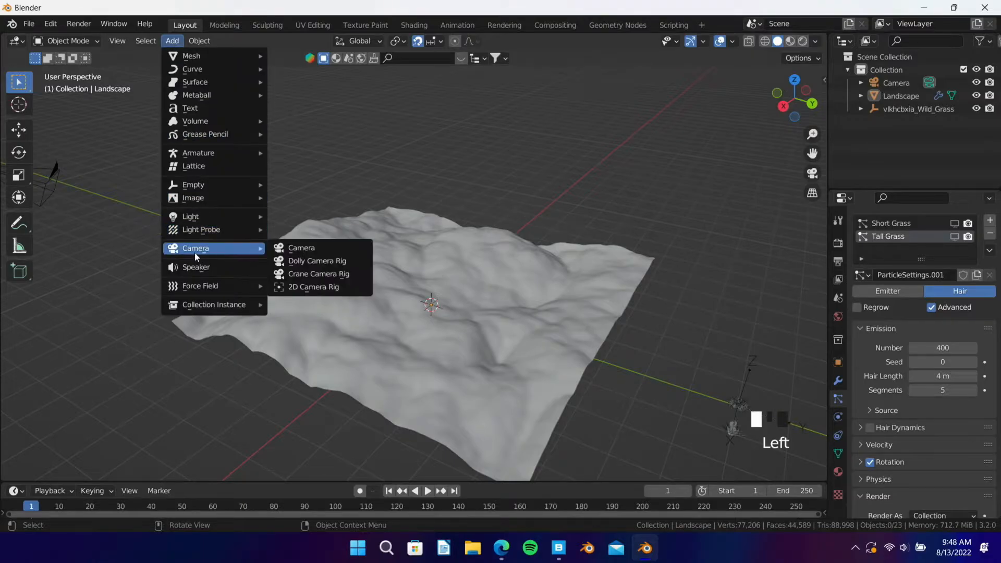
mouse_move(191, 215)
click(303, 230)
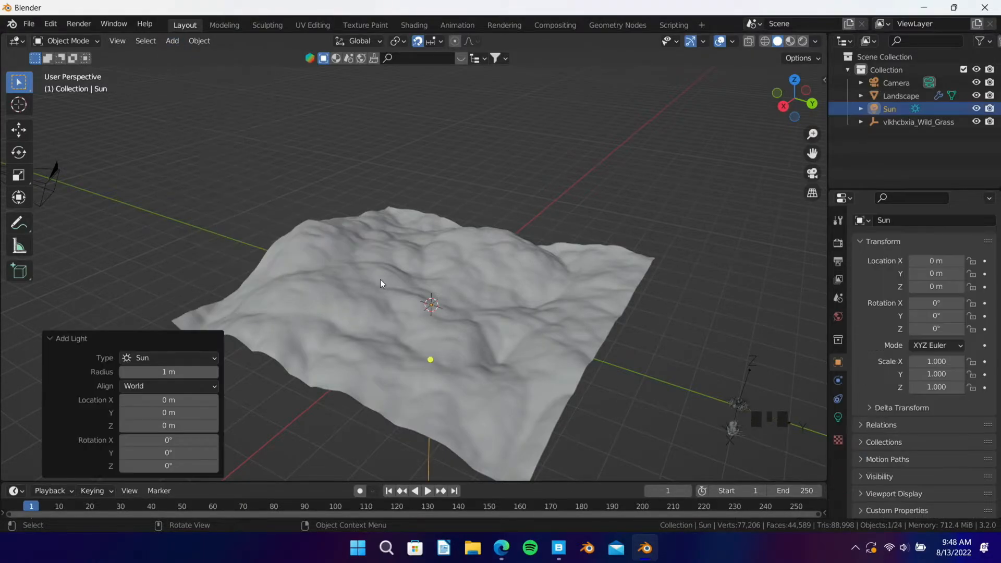
key(g)
key(z)
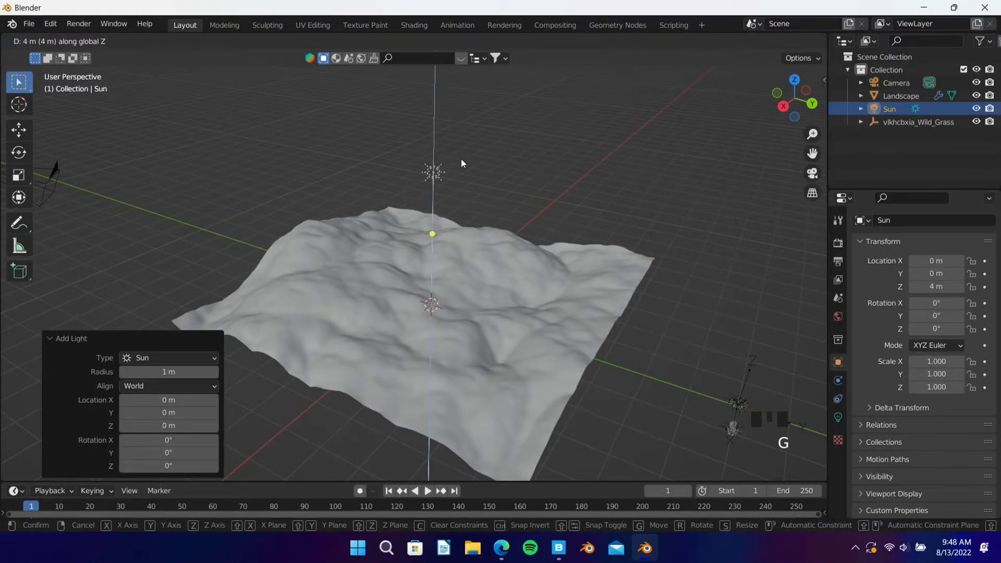
click(461, 159)
Step: Aim the sun at a slant across the landscape, with a rotation of about -40.2°, 48.2° and -18.6°
middle_drag(387, 246, 460, 177)
drag(446, 163, 414, 249)
mouse_move(413, 248)
middle_down()
mouse_move(512, 305)
mouse_move(421, 290)
mouse_move(427, 261)
middle_up()
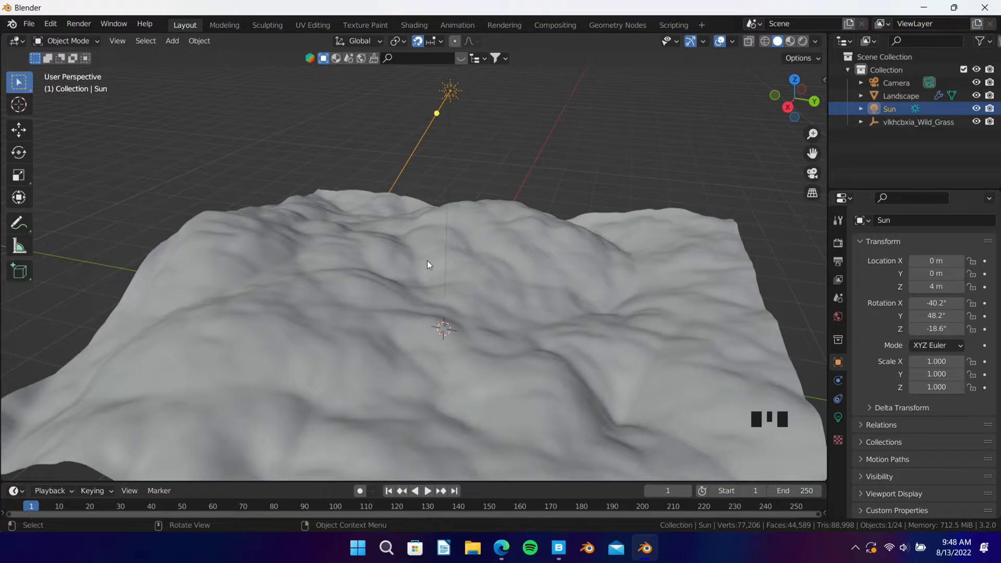
scroll(399, 238, down, 2)
middle_drag(342, 299, 367, 279)
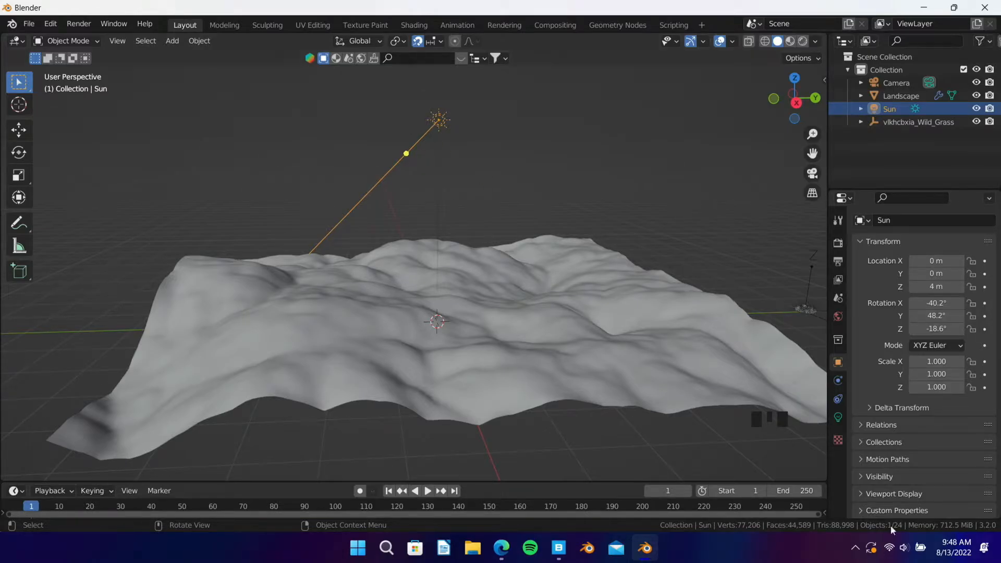
Step: Set the sun light's strength to 175
click(835, 423)
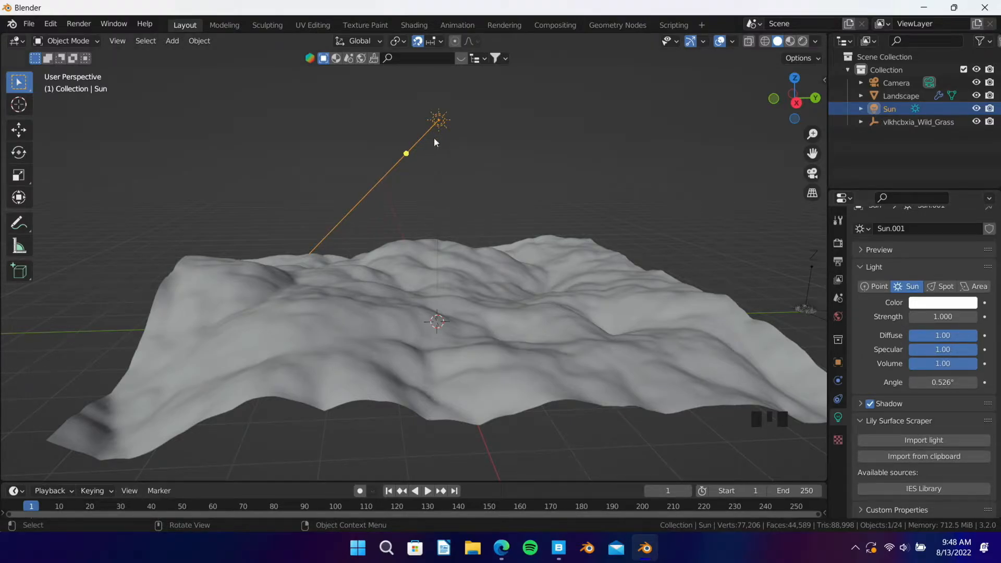
mouse_move(943, 316)
mouse_down()
mouse_move(970, 316)
mouse_move(944, 317)
mouse_up()
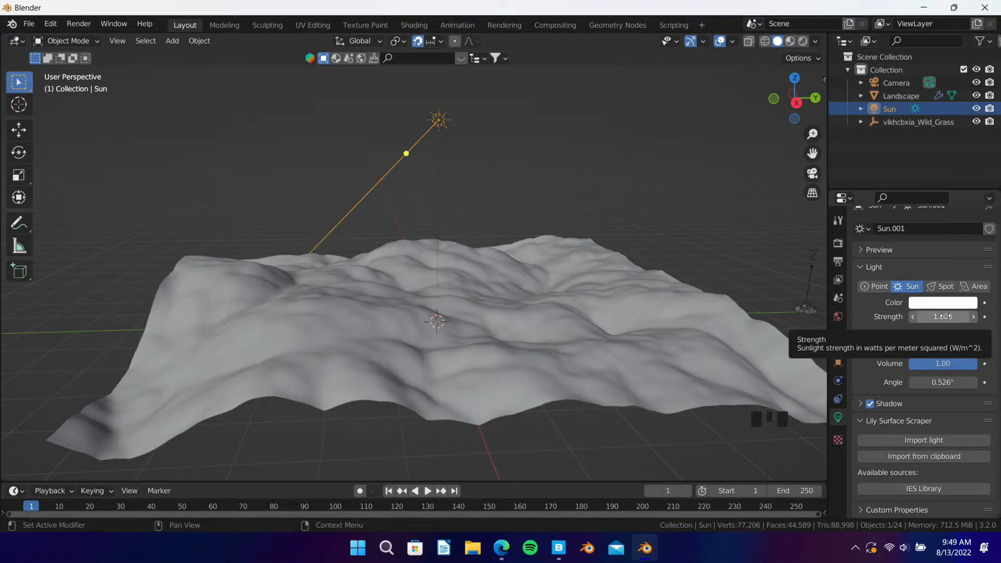
click(943, 316)
text(175)
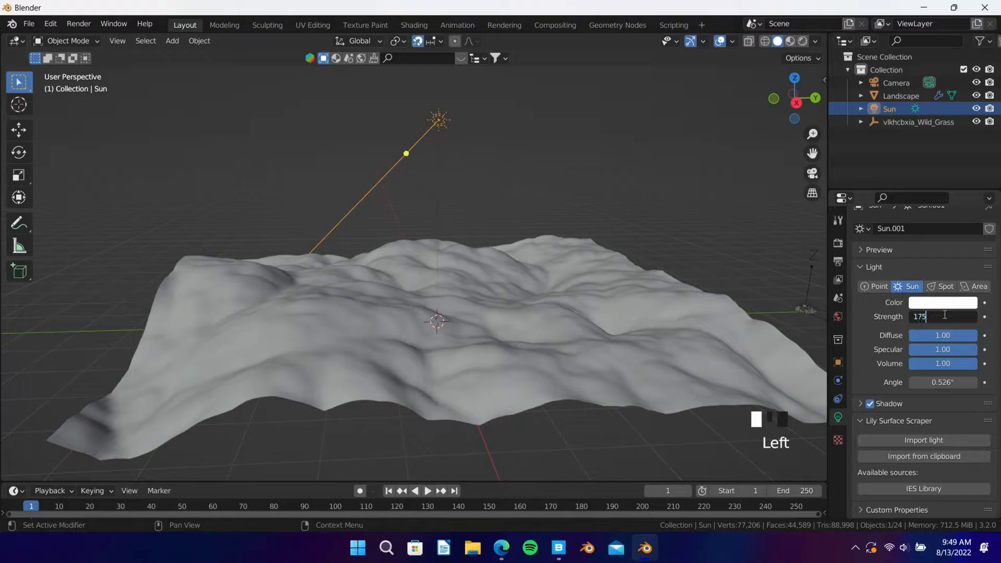
key(Return)
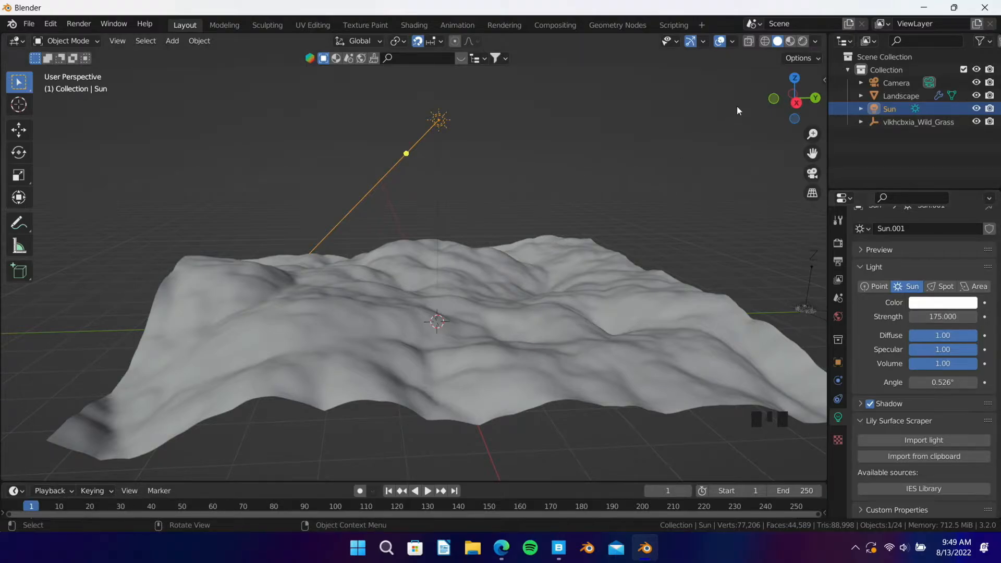
Step: Preview the sunlit landscape in Rendered shading and re-aim the sun so it shines across the terrain from the opposite side
click(802, 42)
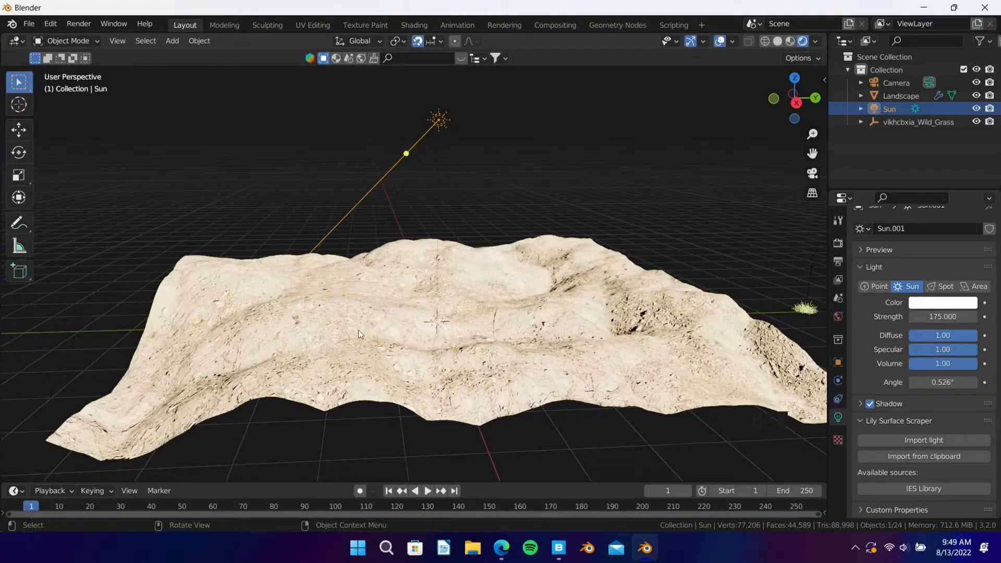
middle_drag(508, 270, 616, 340)
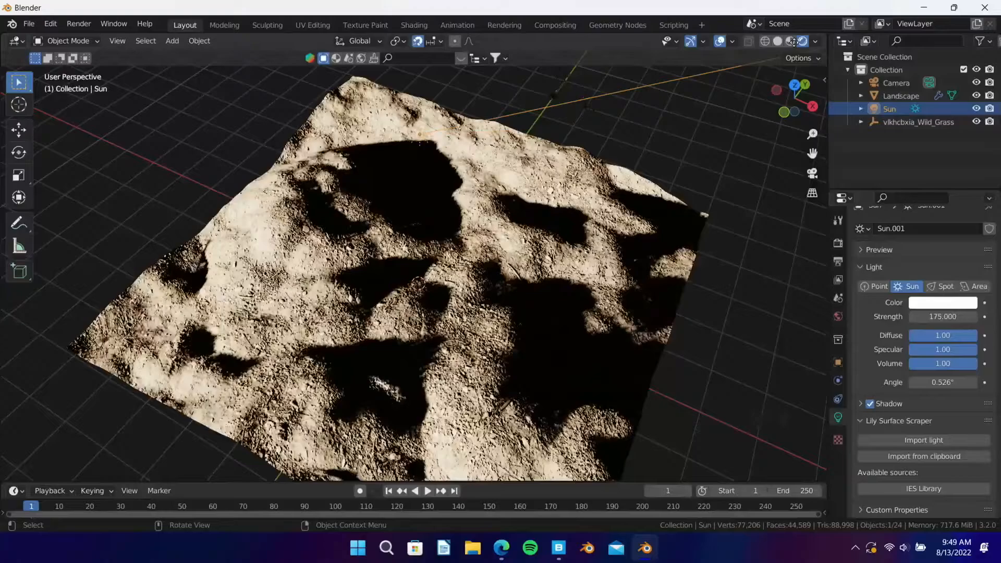
drag(722, 200, 455, 147)
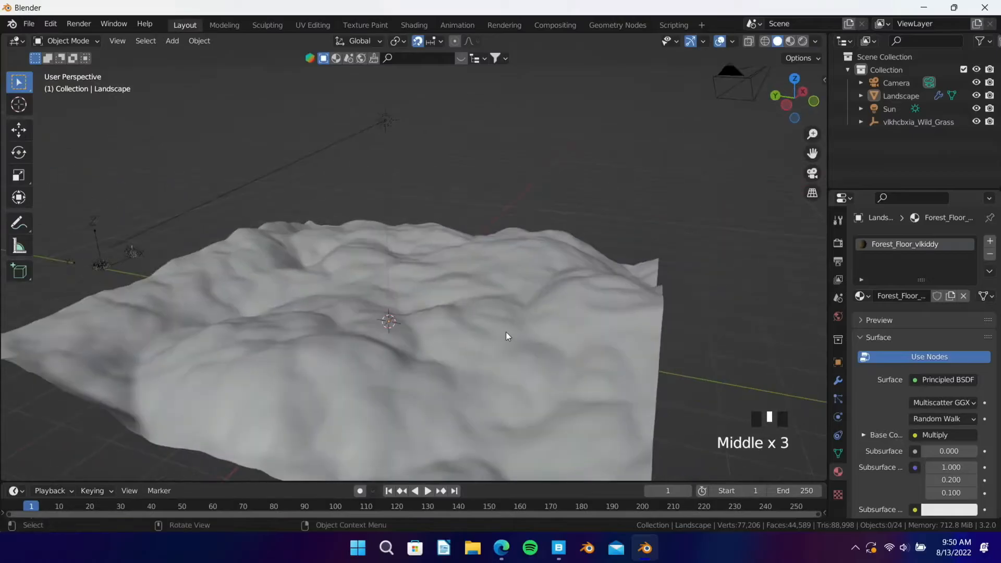
middle_drag(415, 345, 467, 163)
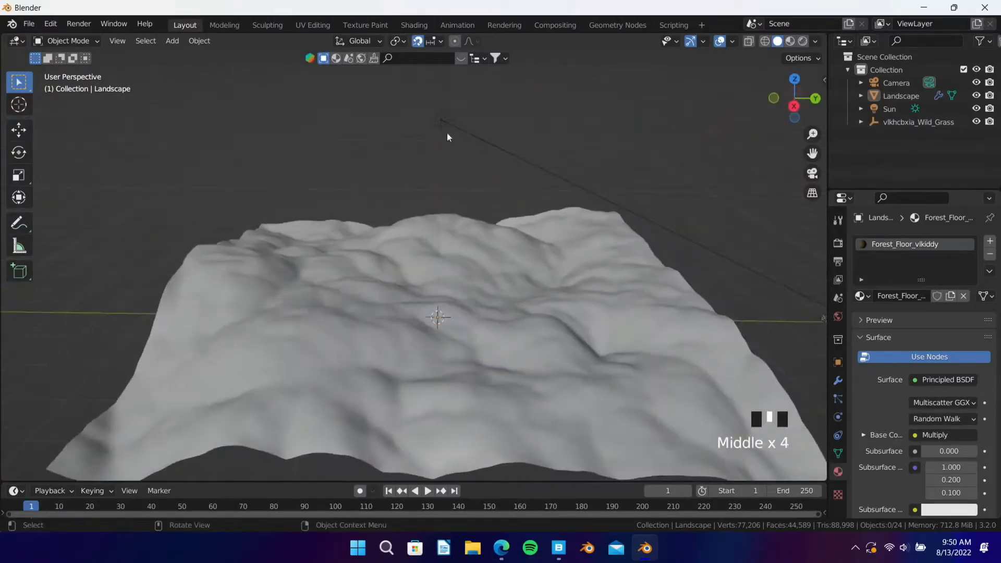
Step: Use an Environment Texture as the world background color
click(837, 317)
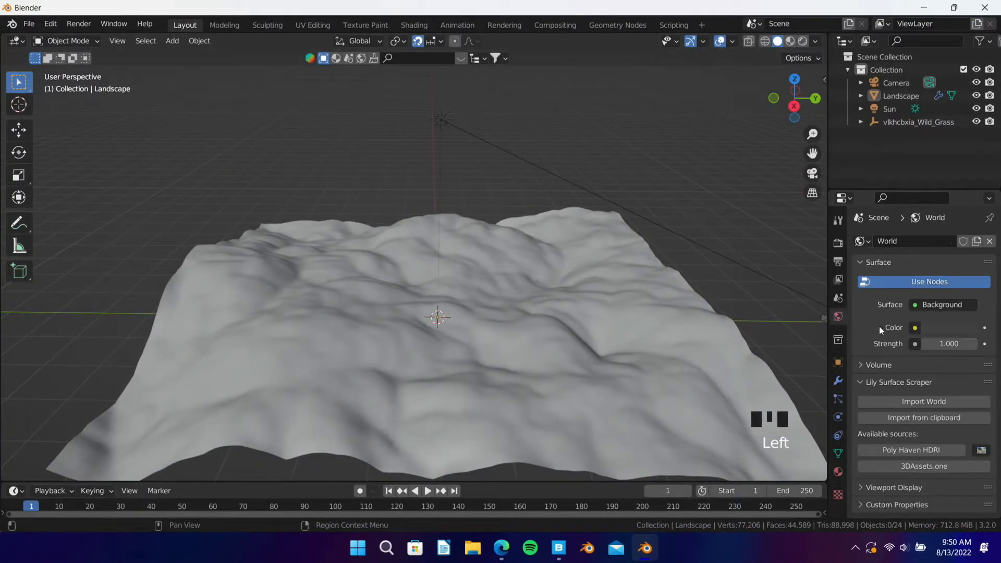
click(915, 329)
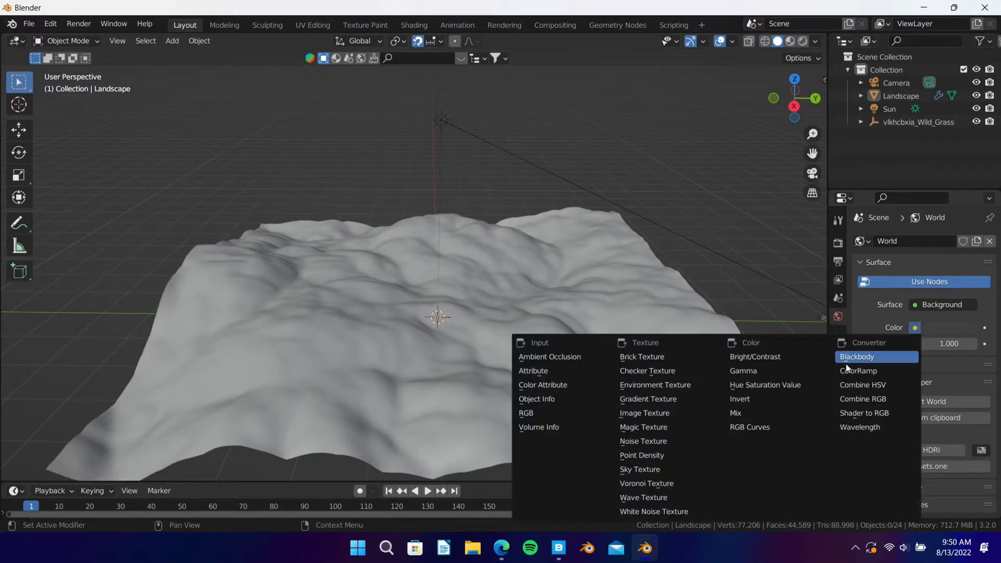
click(655, 384)
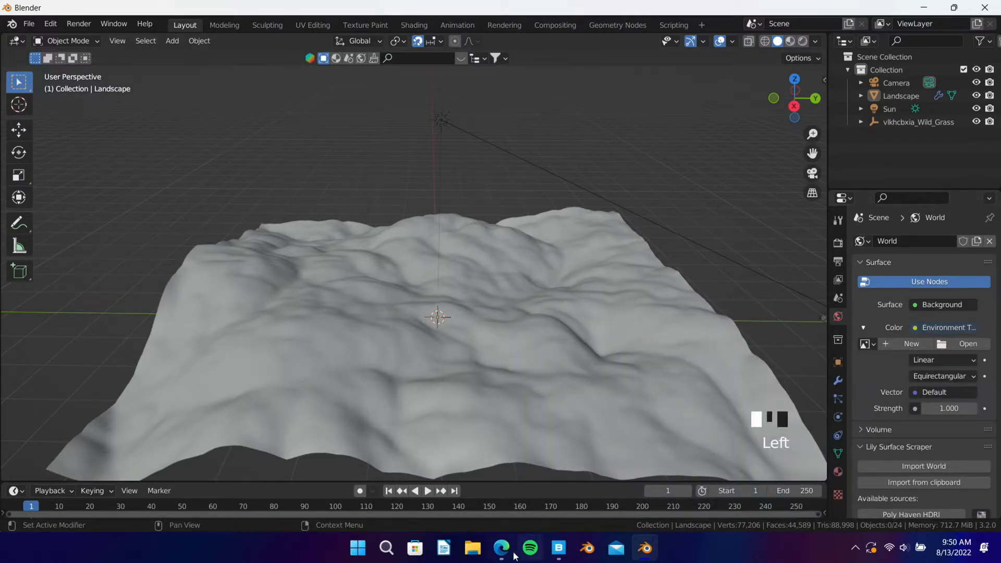
Step: Switch to the browser and download the J&E Gray 02 HDRI from Poly Haven as a 4K EXR
click(512, 553)
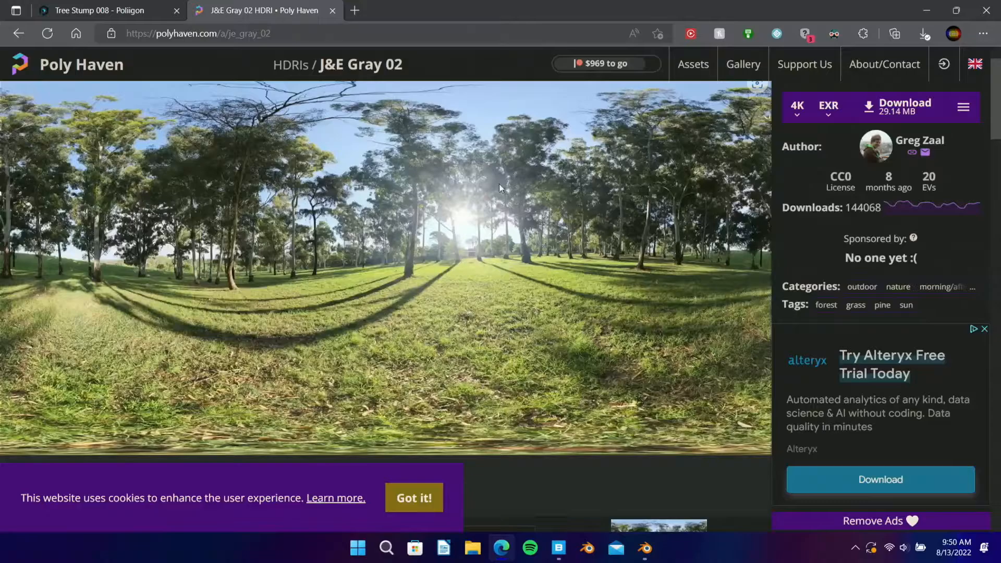
click(876, 107)
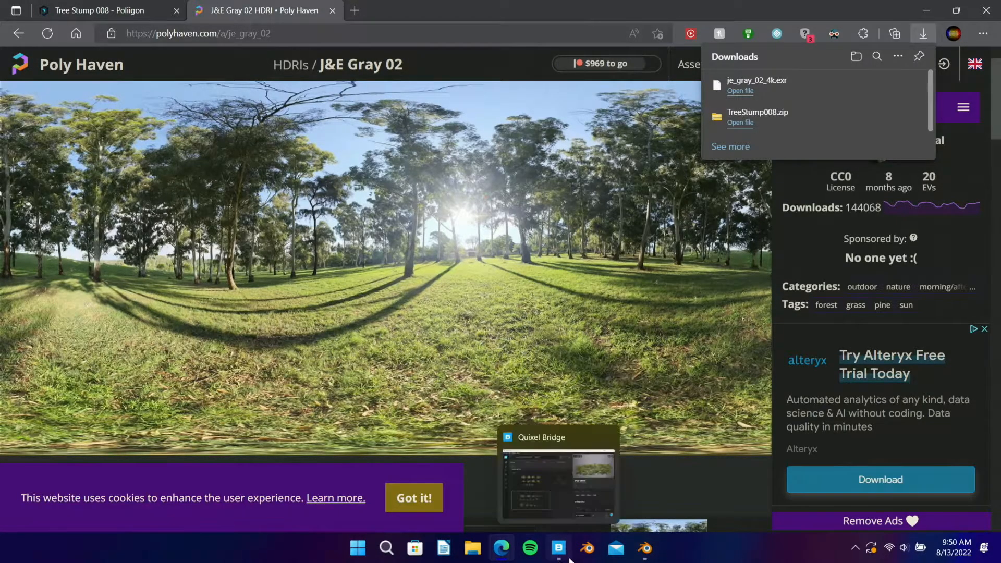
Step: Switch to Blender and load je_gray_02_4k.exr from Downloads as the world's environment texture
click(638, 553)
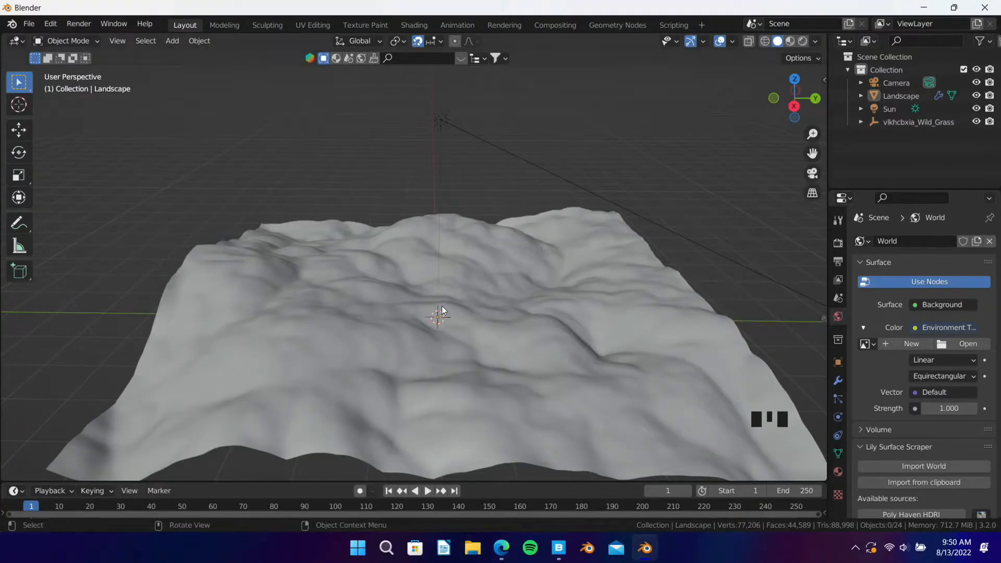
click(956, 346)
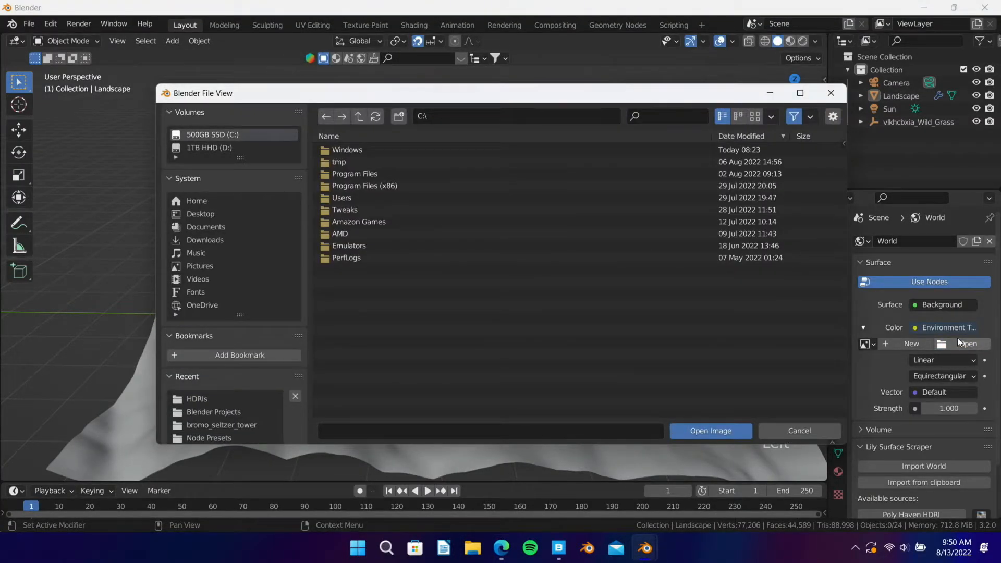
click(208, 240)
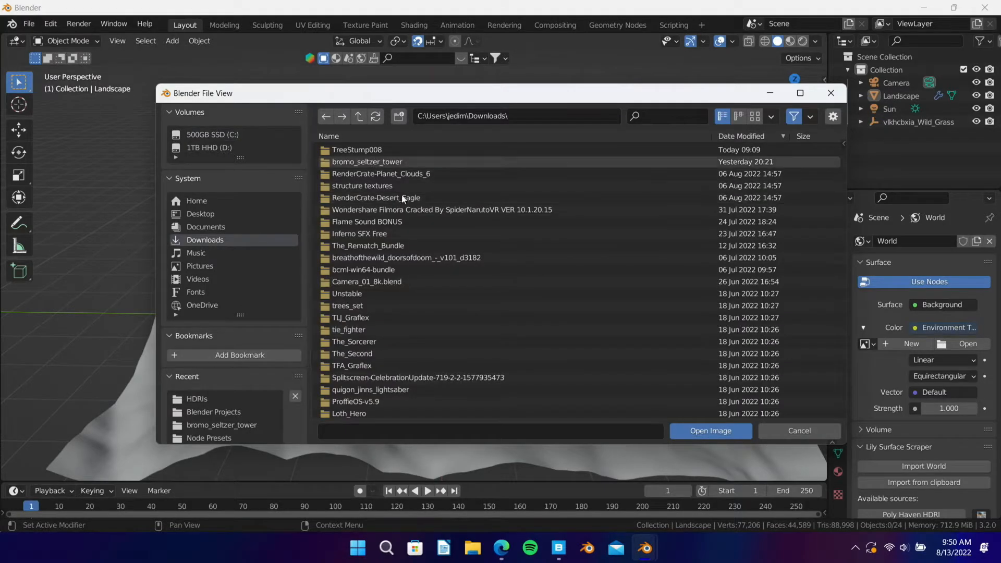
scroll(448, 275, down, 8)
scroll(328, 257, up, 3)
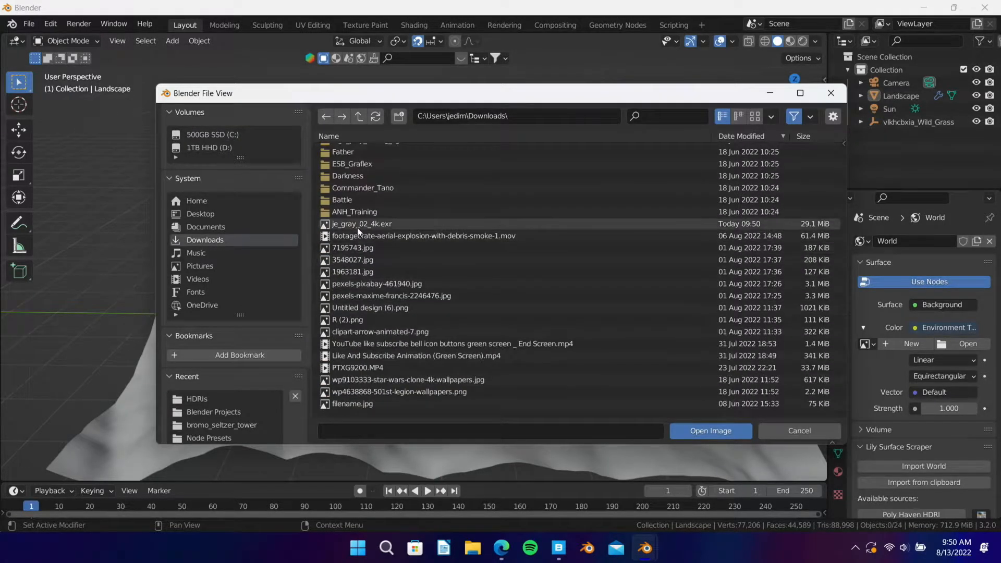
double_click(398, 224)
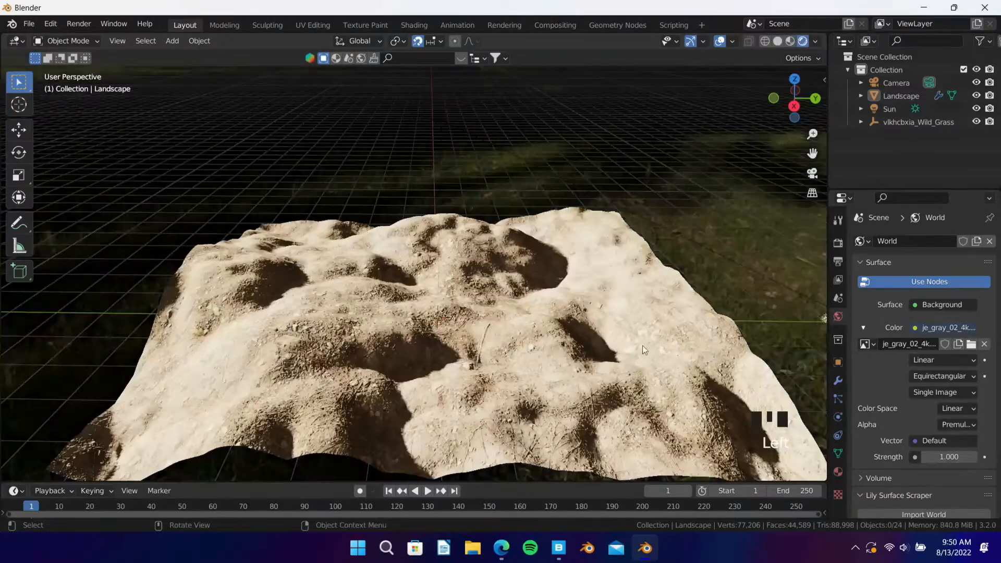
Step: Try world background strengths of 0 and 9.9 against the HDRI backdrop at the landscape's horizon
mouse_move(642, 345)
middle_down()
mouse_move(621, 309)
mouse_move(665, 273)
mouse_move(826, 309)
mouse_move(784, 337)
mouse_move(605, 349)
mouse_move(640, 318)
mouse_move(423, 349)
mouse_move(450, 371)
middle_up()
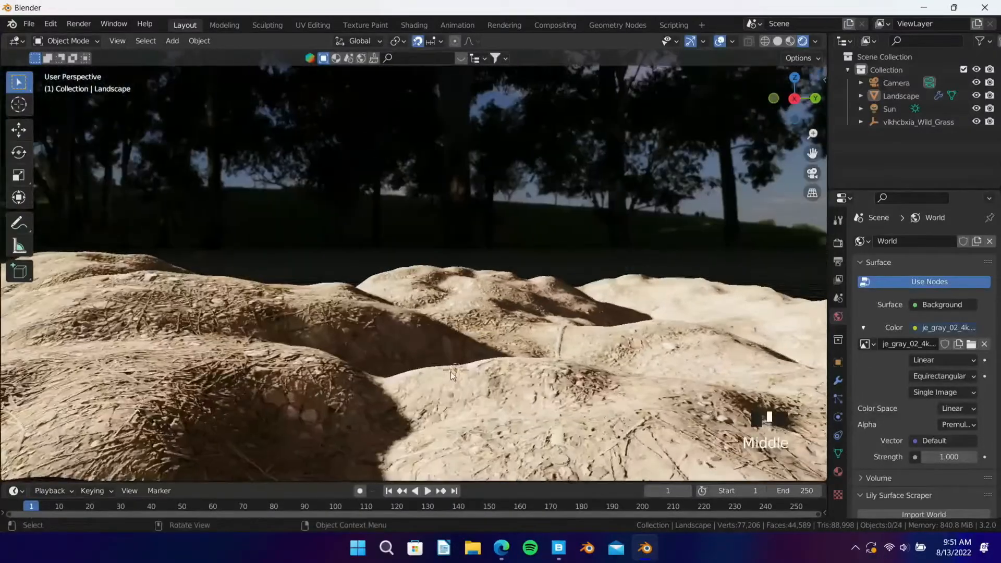
scroll(450, 372, up, 3)
drag(948, 457, 865, 456)
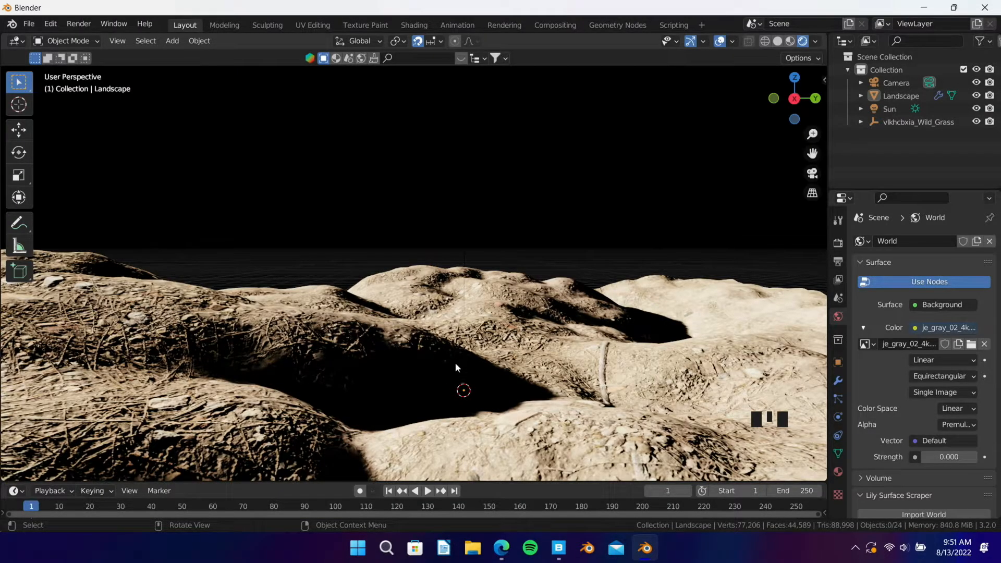
click(947, 457)
mouse_move(946, 457)
mouse_down()
mouse_move(999, 457)
mouse_move(933, 459)
mouse_up()
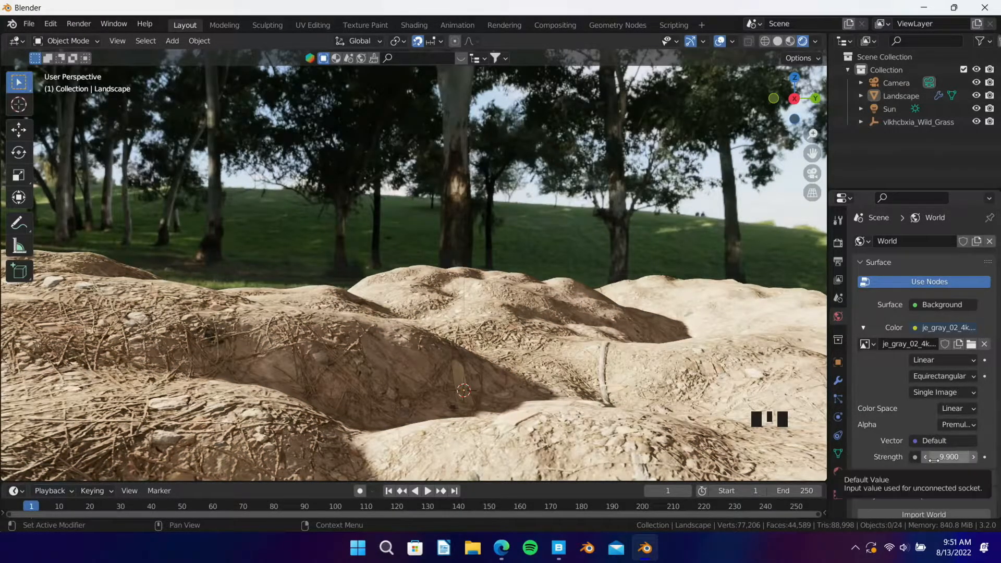
Step: Look through the camera and set the world background strength to 8
key(KP_0)
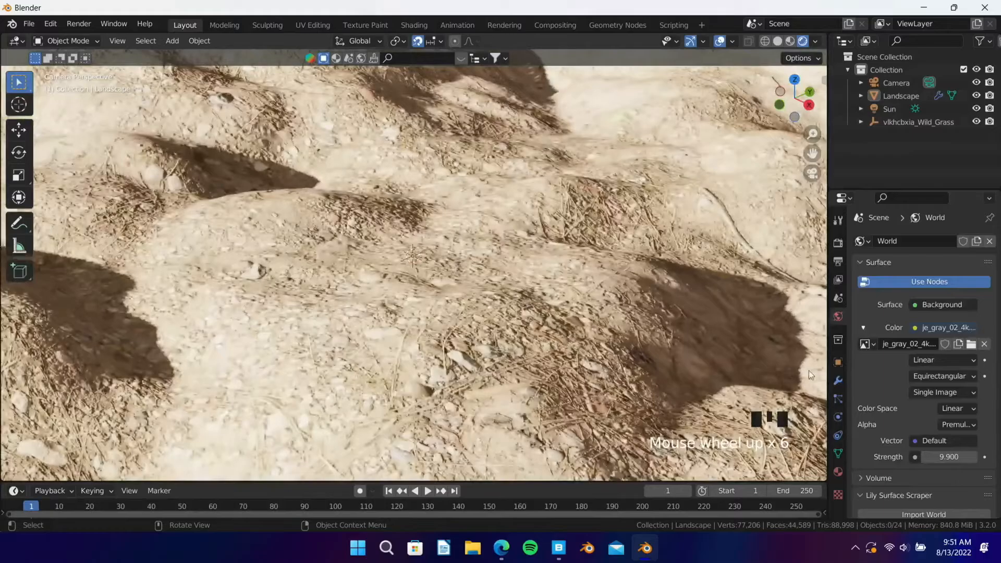
drag(936, 457, 972, 458)
key(BackSpace)
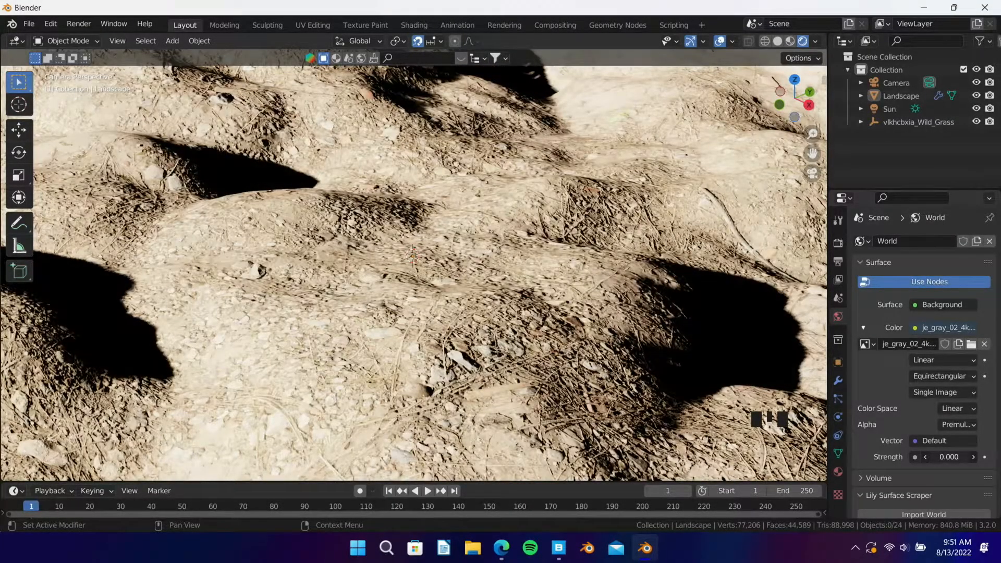
click(949, 457)
text(8)
key(Return)
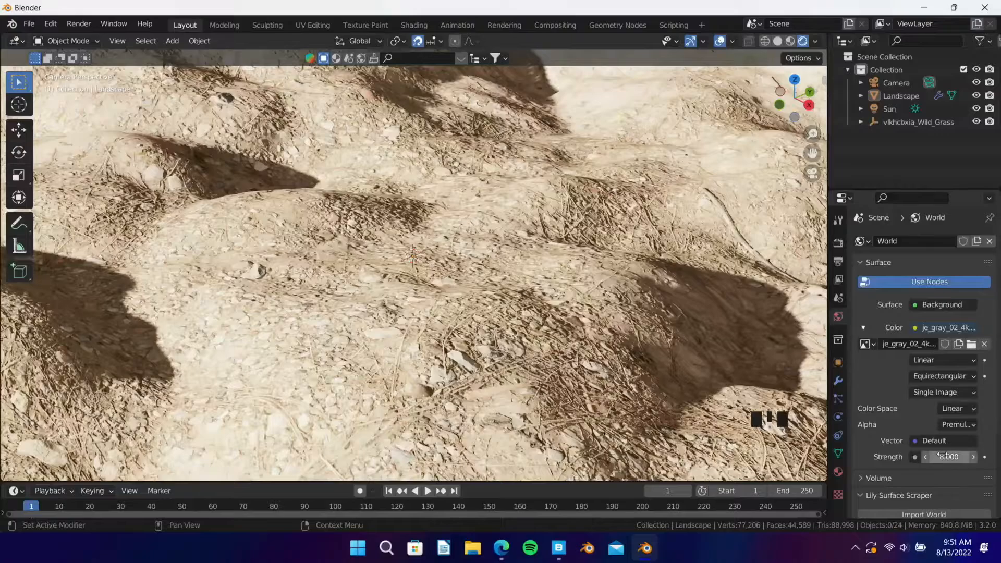
Step: Give the sun light a pale yellow color and try a lower strength for it
scroll(574, 262, down, 4)
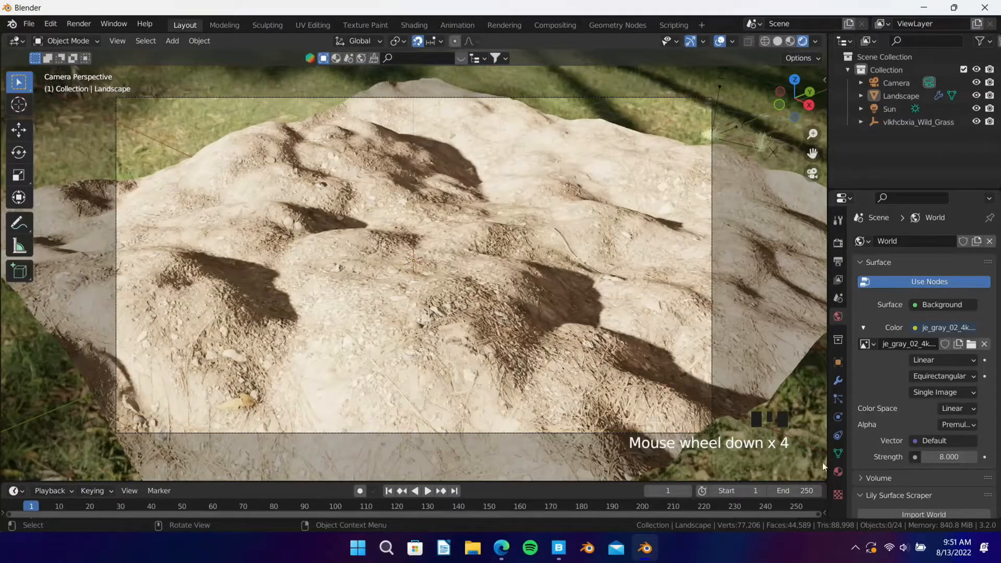
click(901, 104)
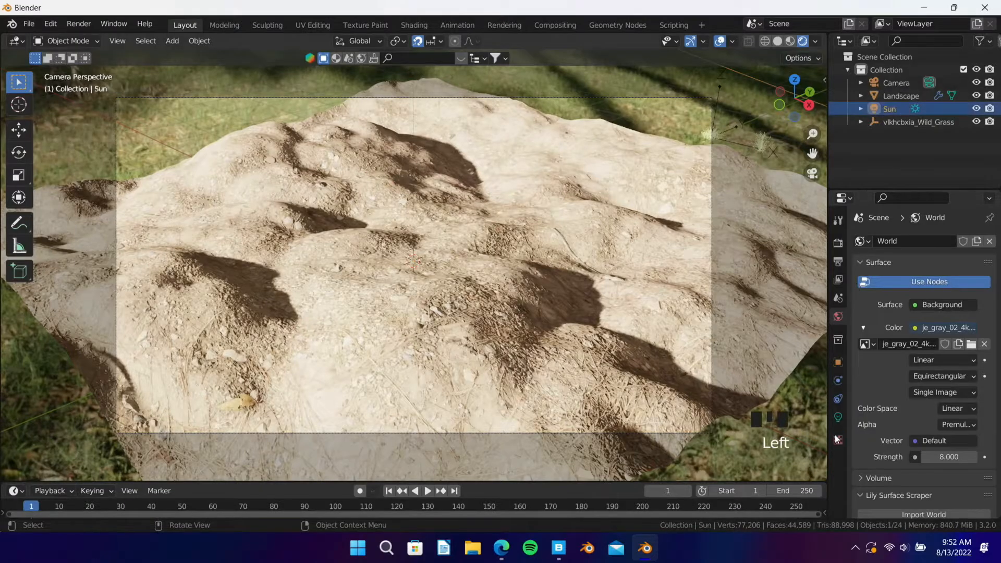
click(839, 419)
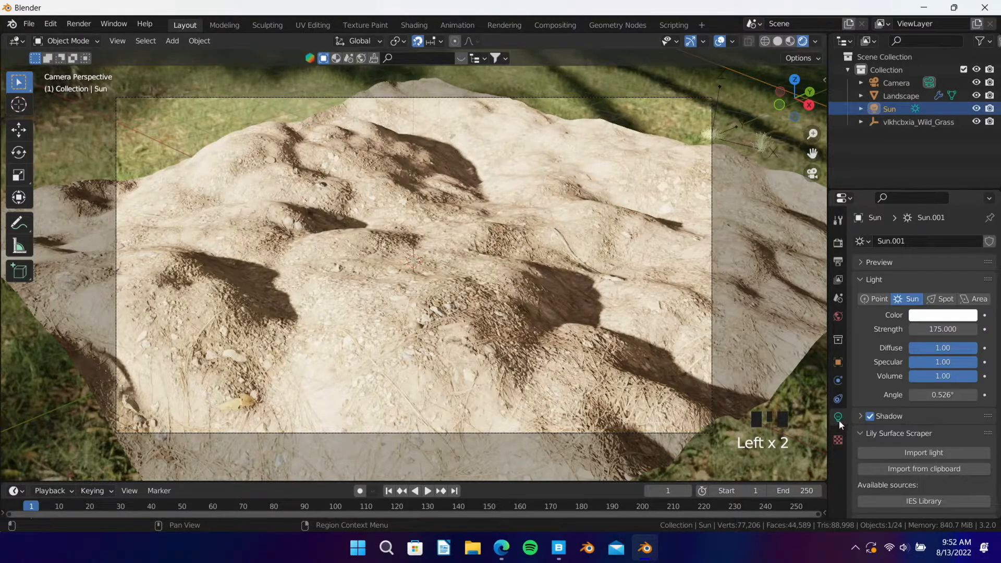
click(934, 316)
drag(899, 203, 904, 193)
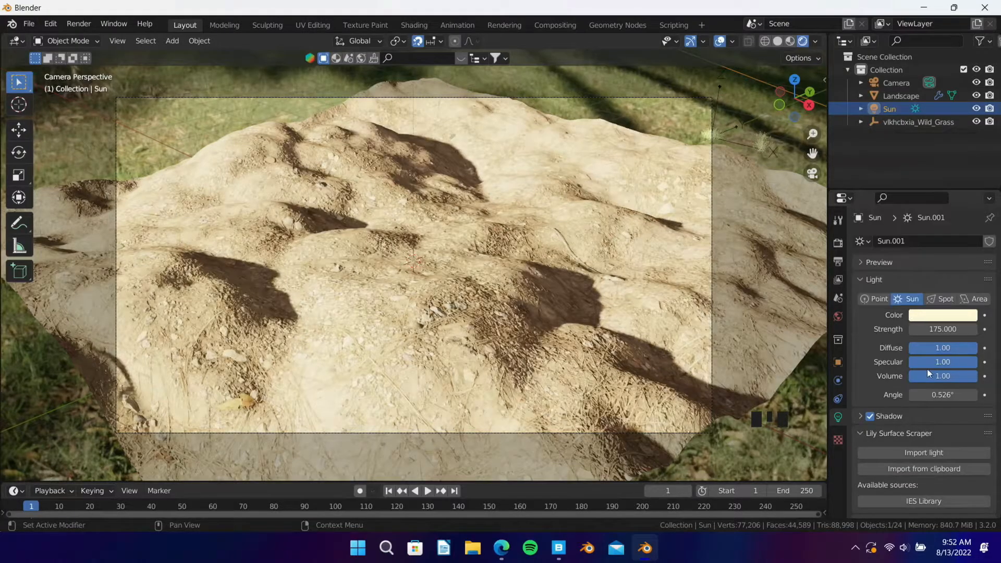
drag(945, 330, 920, 330)
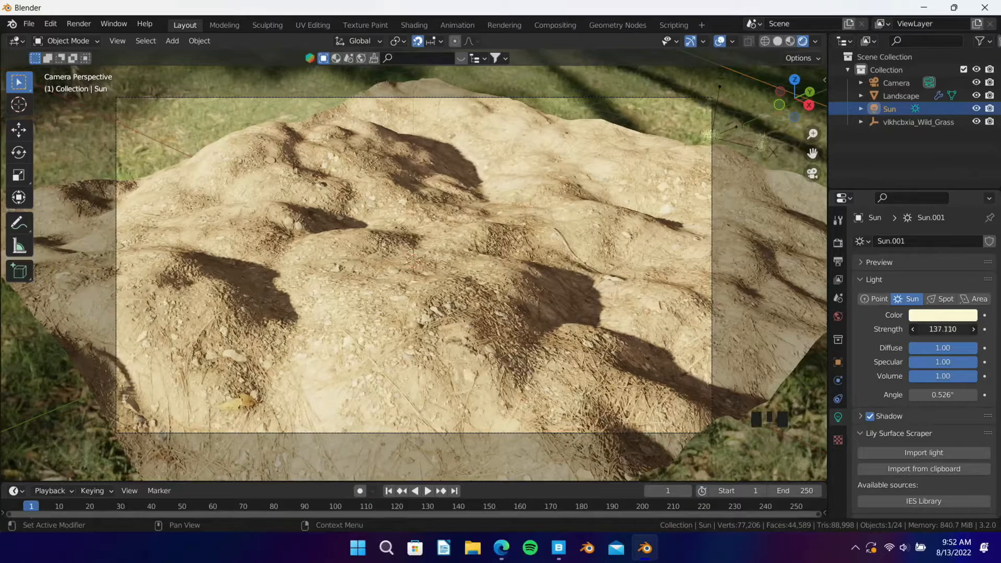
right_click(920, 330)
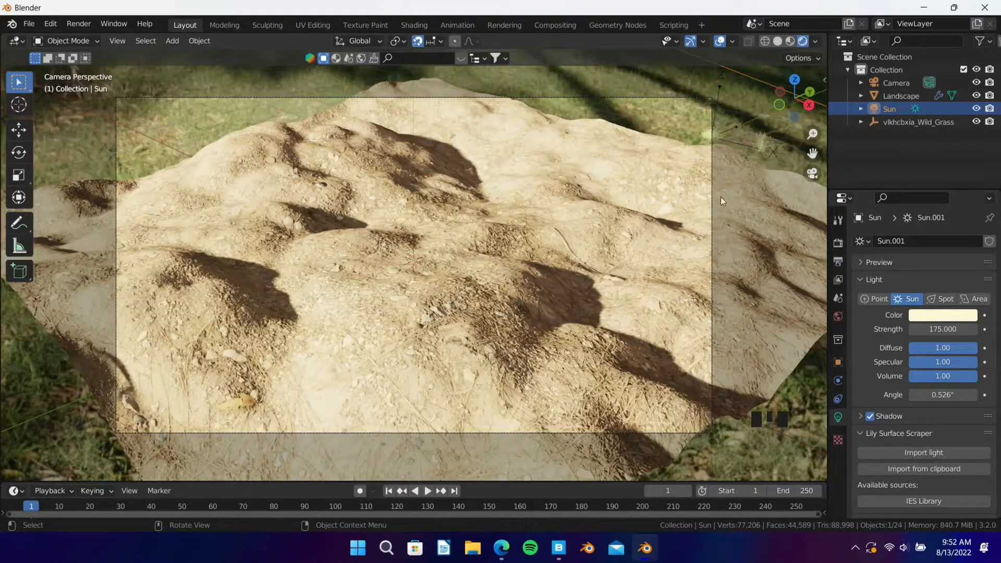
Step: In Solid shading, lock the camera to the view and reframe it as a low shot across the landscape
click(777, 41)
click(712, 289)
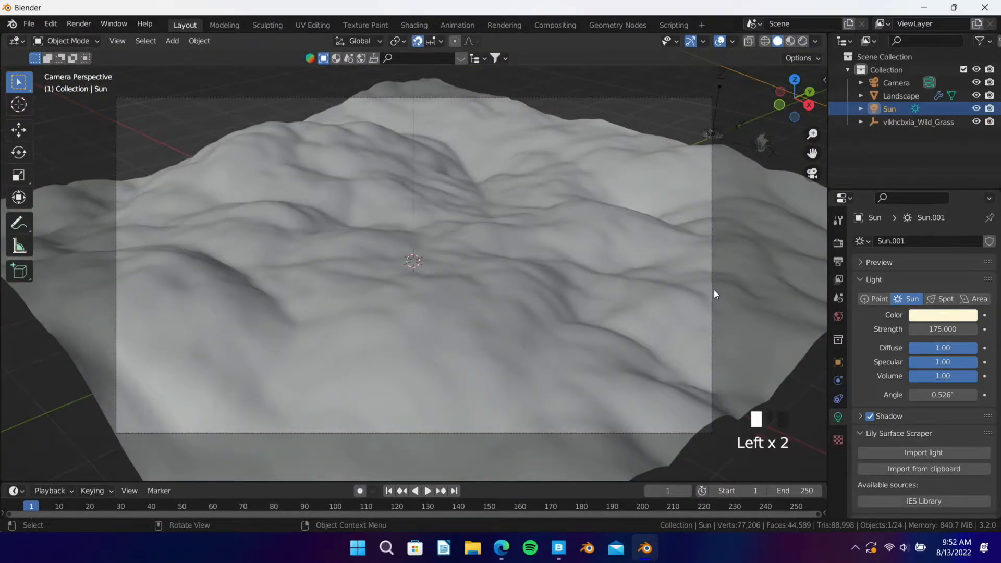
key(n)
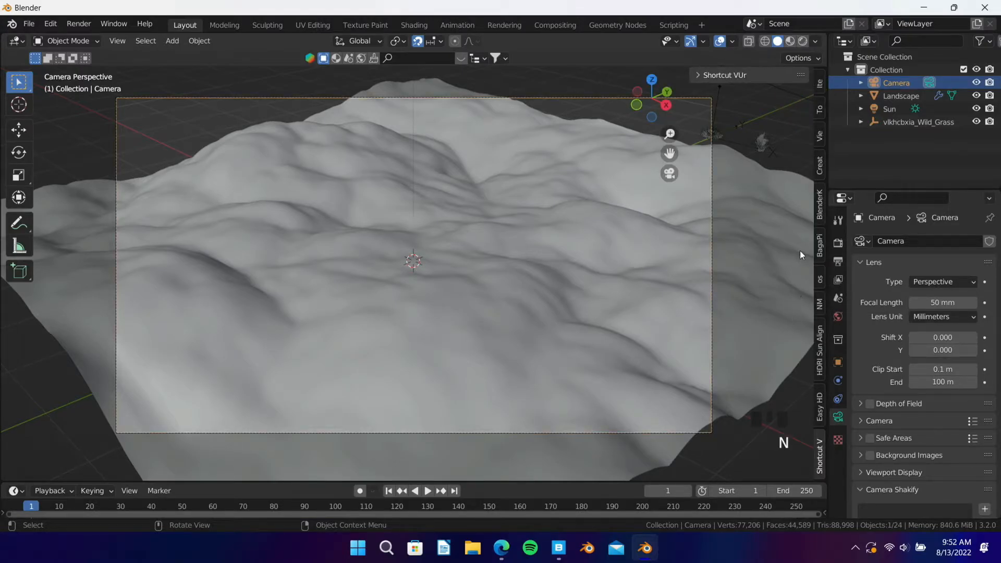
click(818, 140)
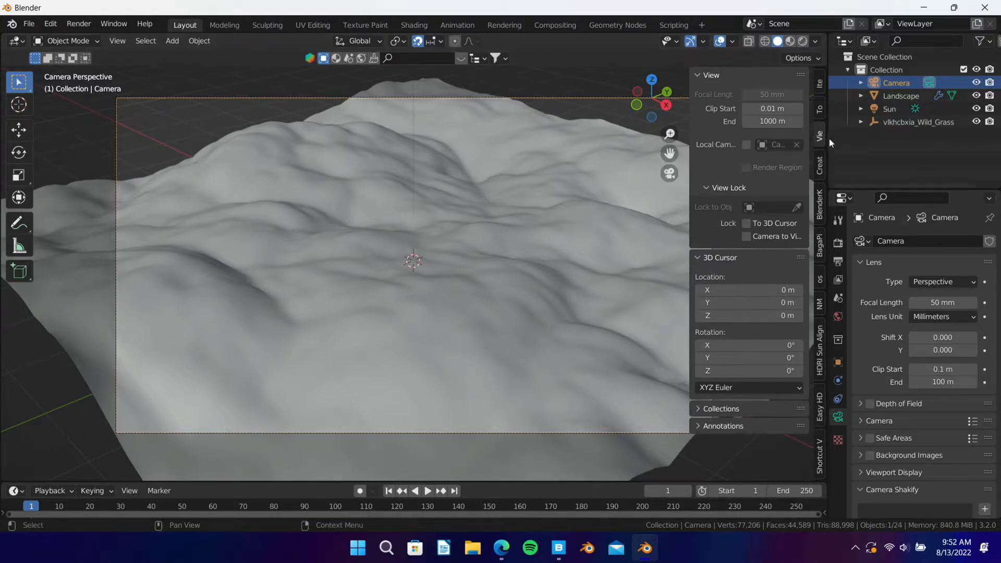
click(766, 238)
middle_drag(252, 306, 371, 317)
shift+middle_drag(404, 286, 495, 256)
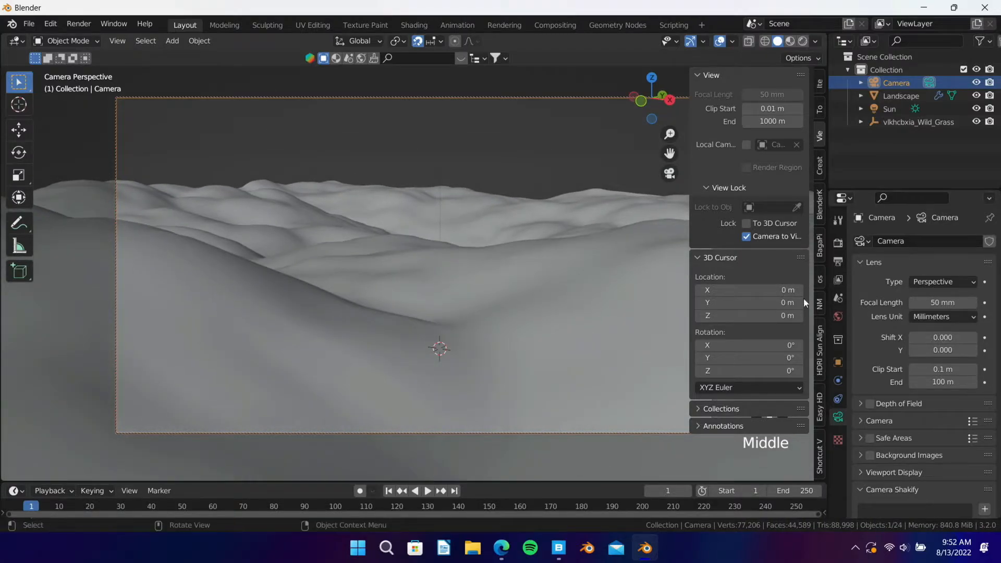
Step: Show the landscape's Short Grass particles in the viewport and reposition the camera to look down over the grass
click(662, 334)
click(836, 398)
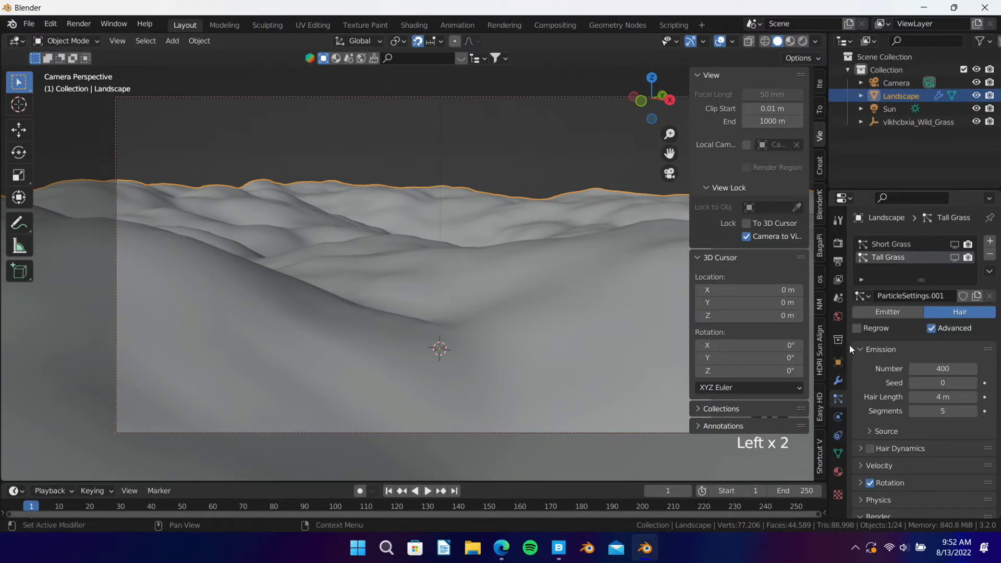
click(954, 244)
shift+middle_drag(495, 224, 521, 236)
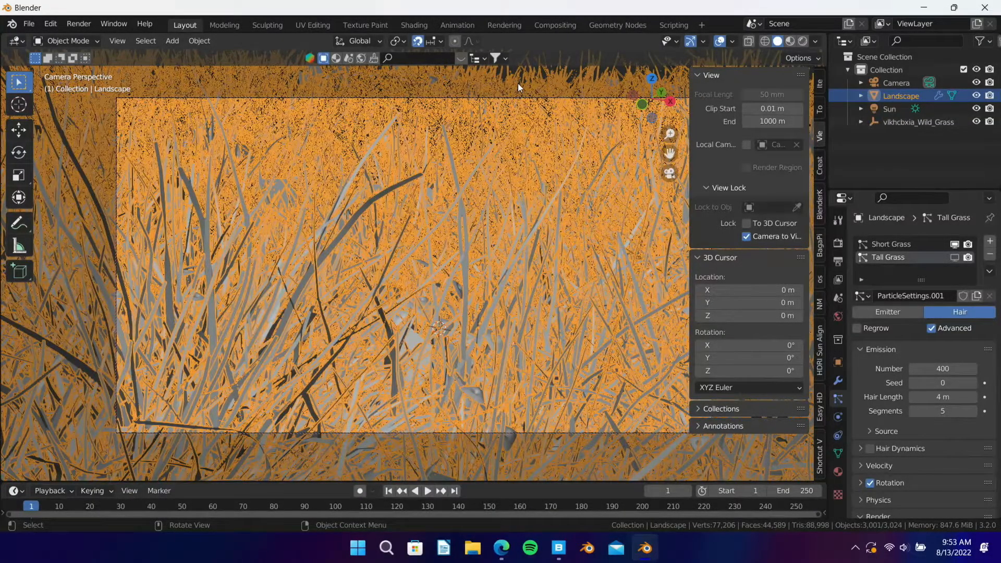
Step: Fine-tune the camera angle over the grass and unlock the camera from the view
click(745, 237)
key(n)
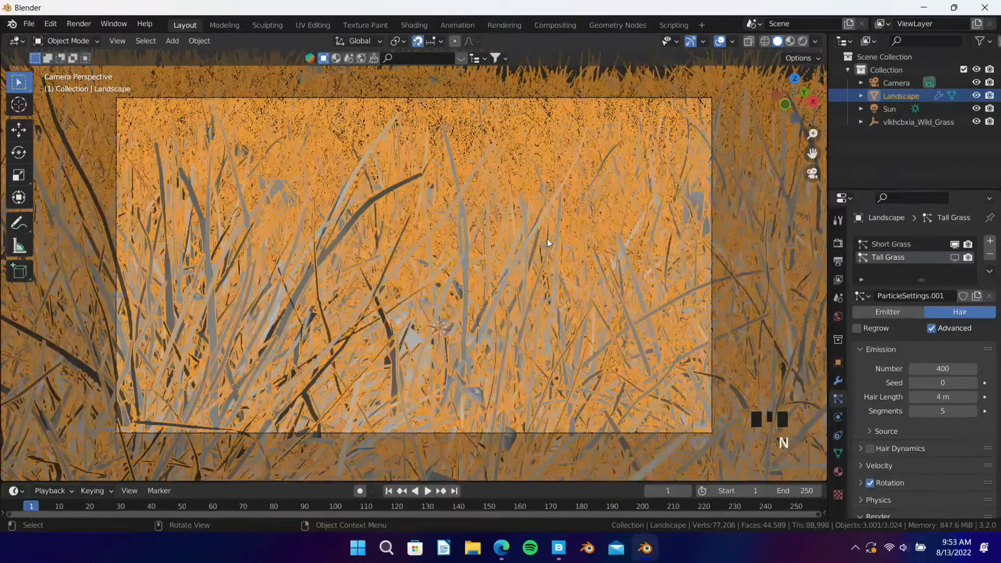
key(n)
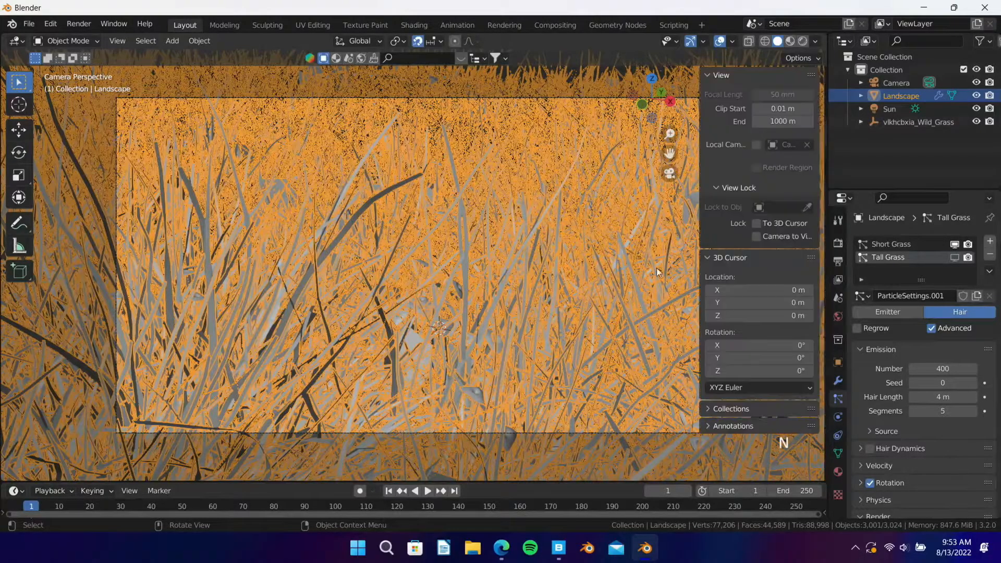
click(747, 236)
middle_drag(560, 227, 560, 232)
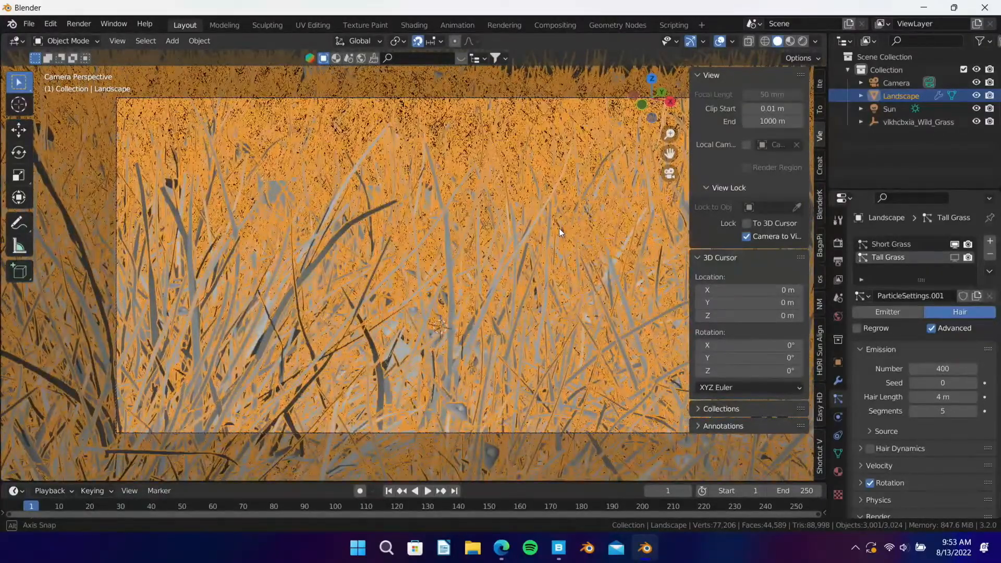
click(751, 239)
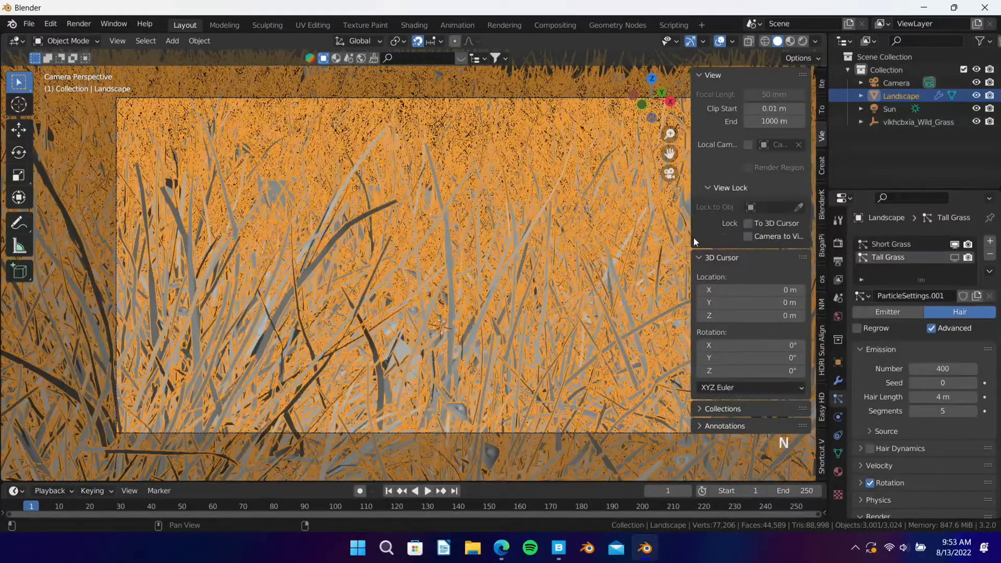
key(n)
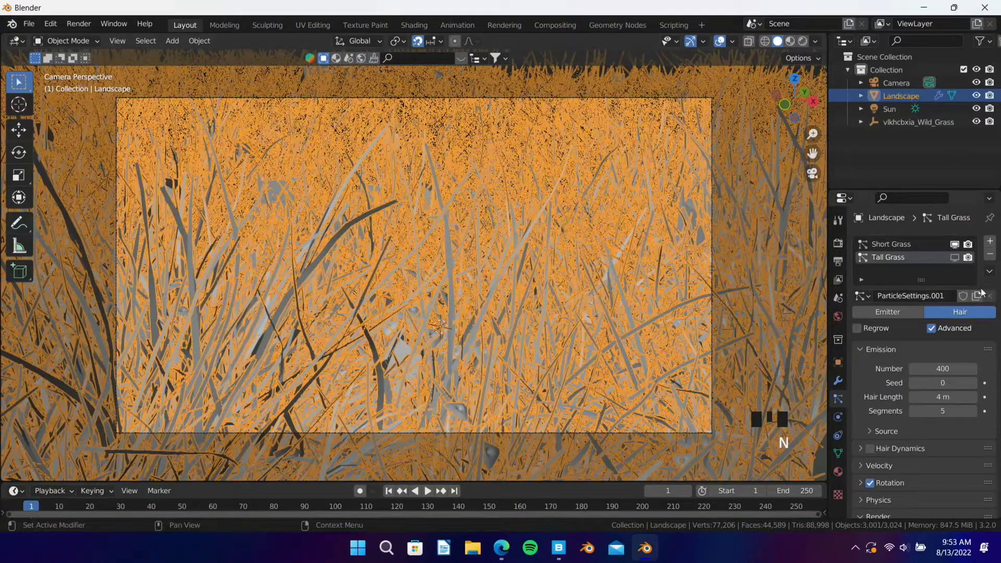
Step: Check the camera framing on the bare terrain and preview both Short Grass and Tall Grass in Rendered shading
click(954, 245)
scroll(496, 241, down, 2)
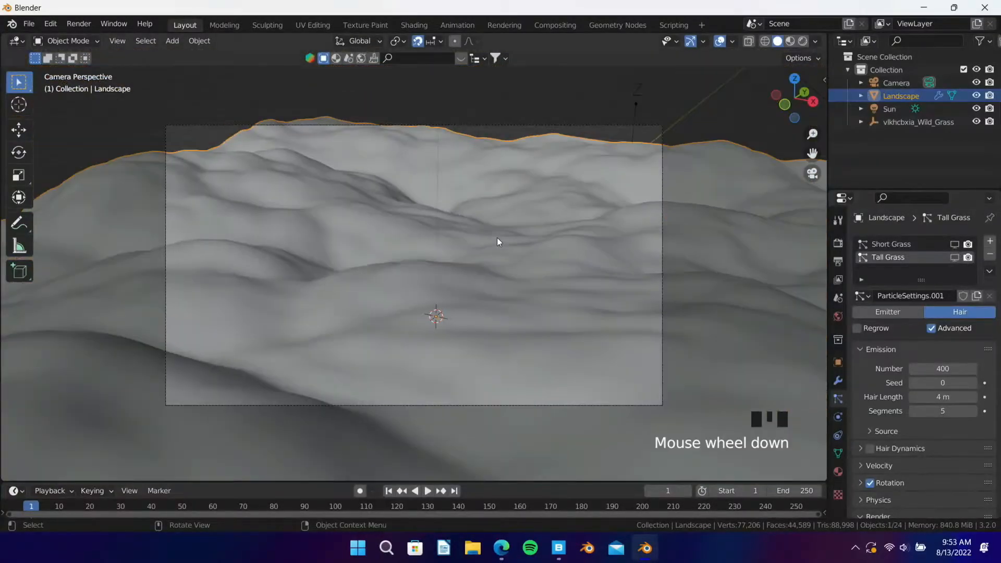
scroll(495, 239, up, 1)
middle_drag(494, 240, 461, 285)
scroll(533, 281, down, 3)
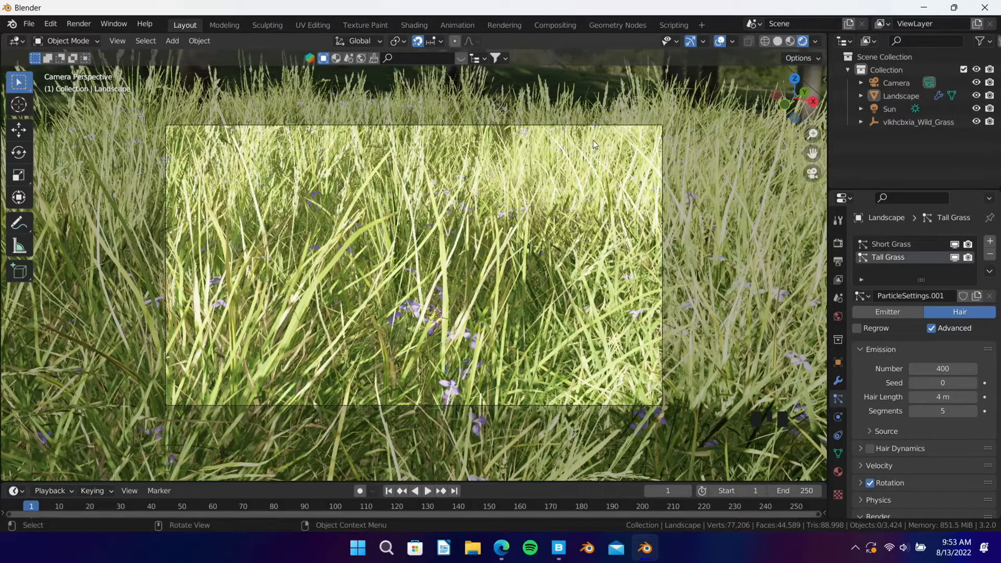
scroll(594, 241, down, 1)
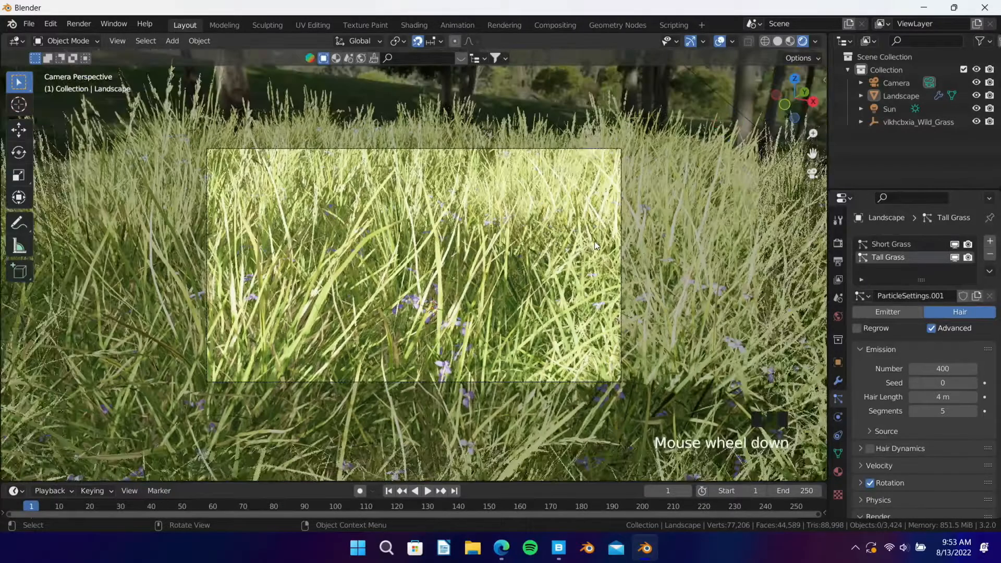
Step: Re-aim the sun over the grass to a rotation of about X 61°, Y 4.1°, Z -11.7°
click(889, 108)
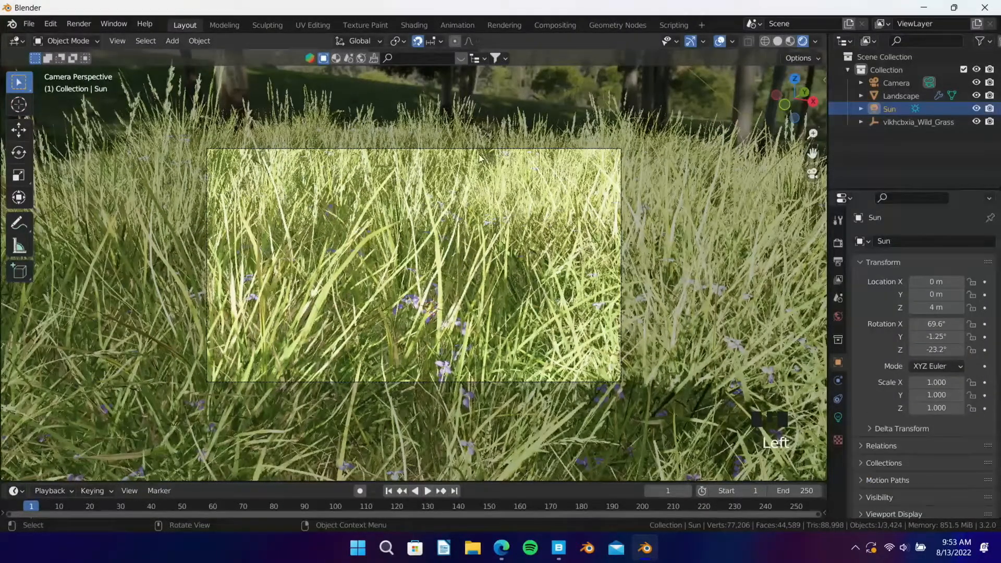
scroll(477, 153, down, 3)
scroll(477, 153, down, 2)
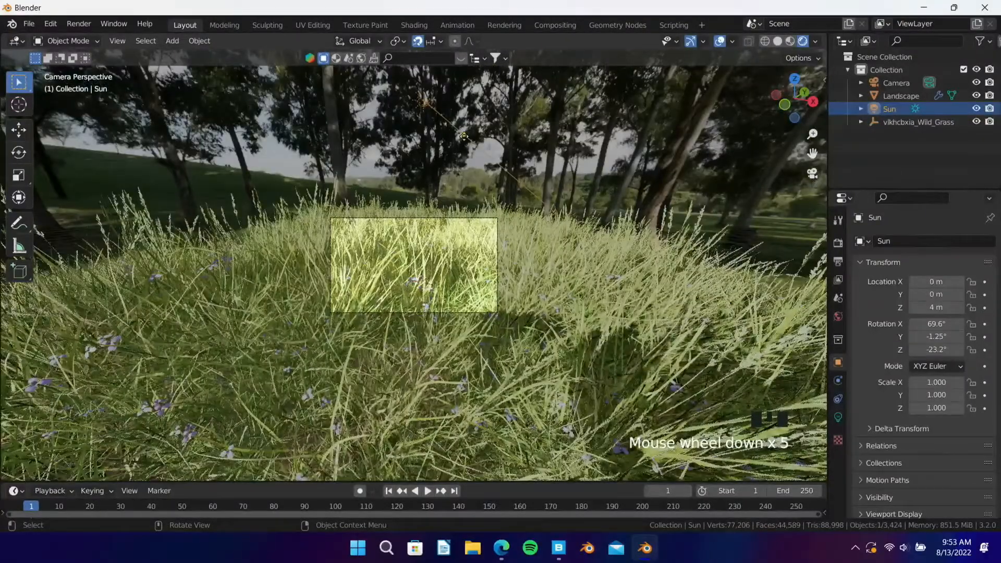
drag(490, 149, 430, 110)
scroll(446, 339, up, 4)
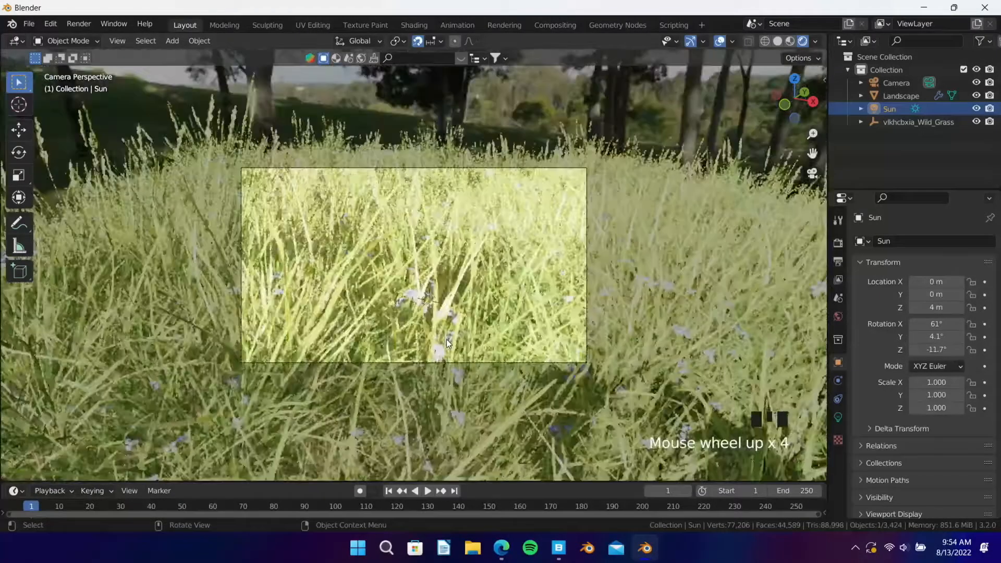
scroll(446, 338, up, 1)
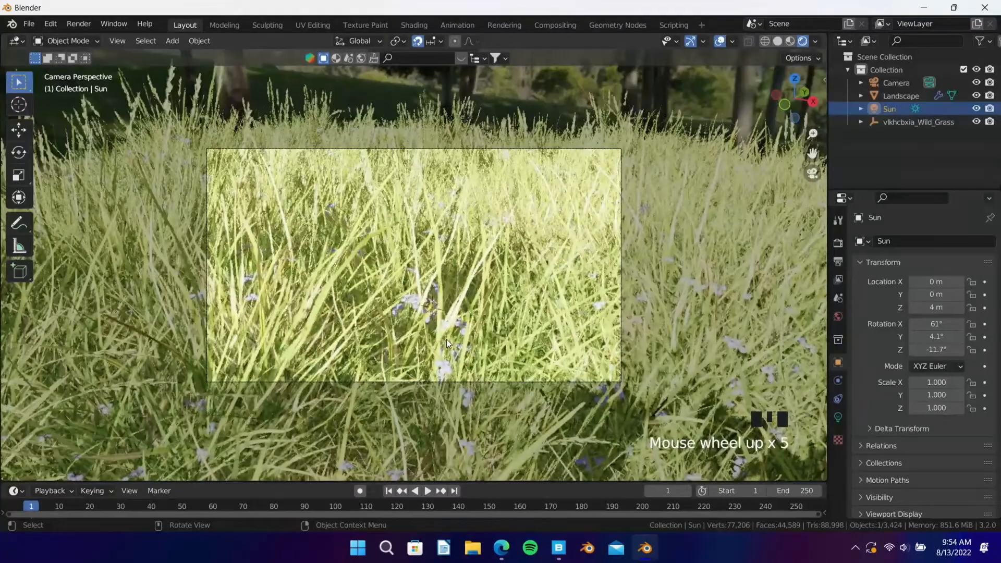
Step: Select the camera in Solid shading and enable Depth of Field in its camera settings
scroll(446, 339, up, 1)
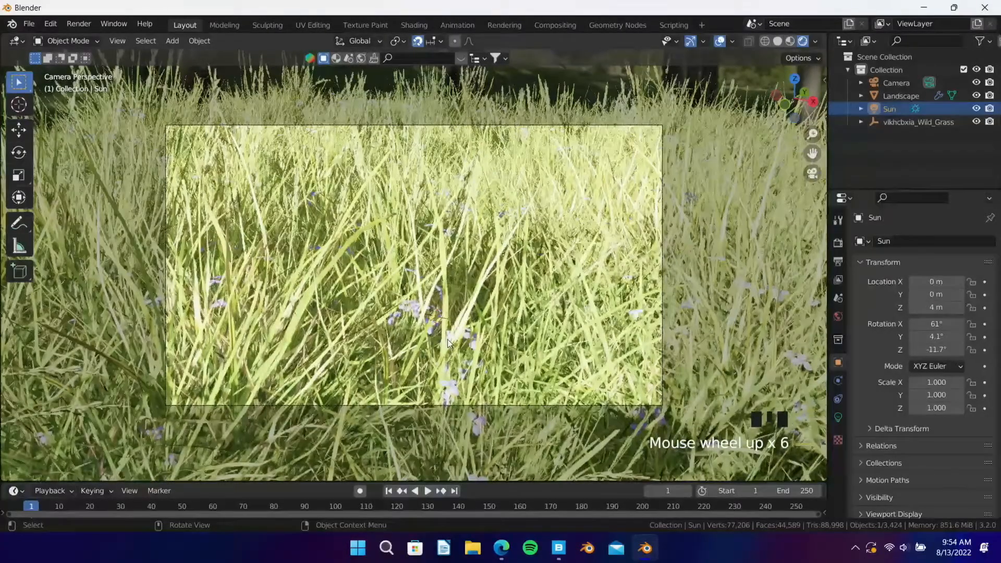
scroll(447, 340, up, 2)
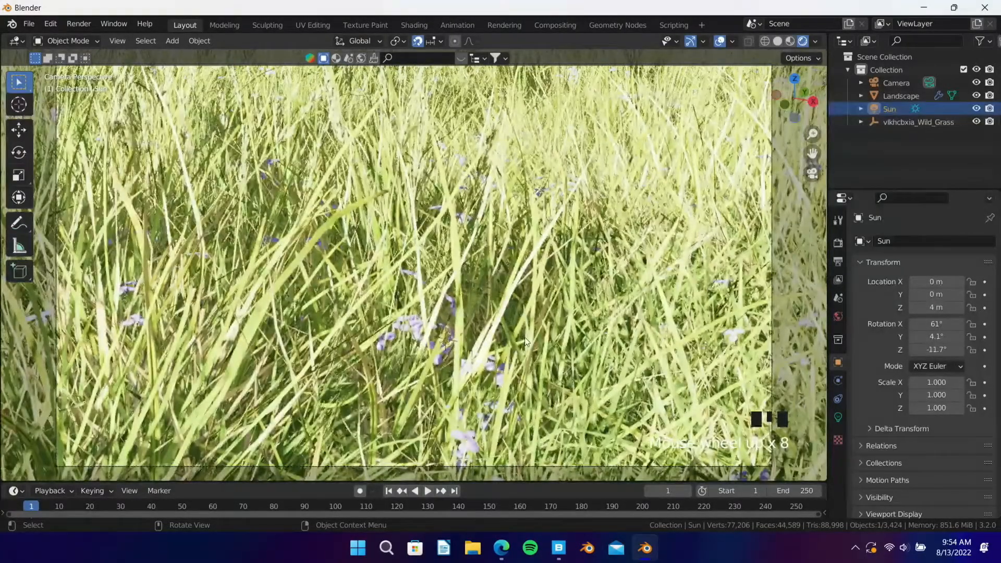
scroll(524, 341, down, 2)
click(777, 41)
click(679, 368)
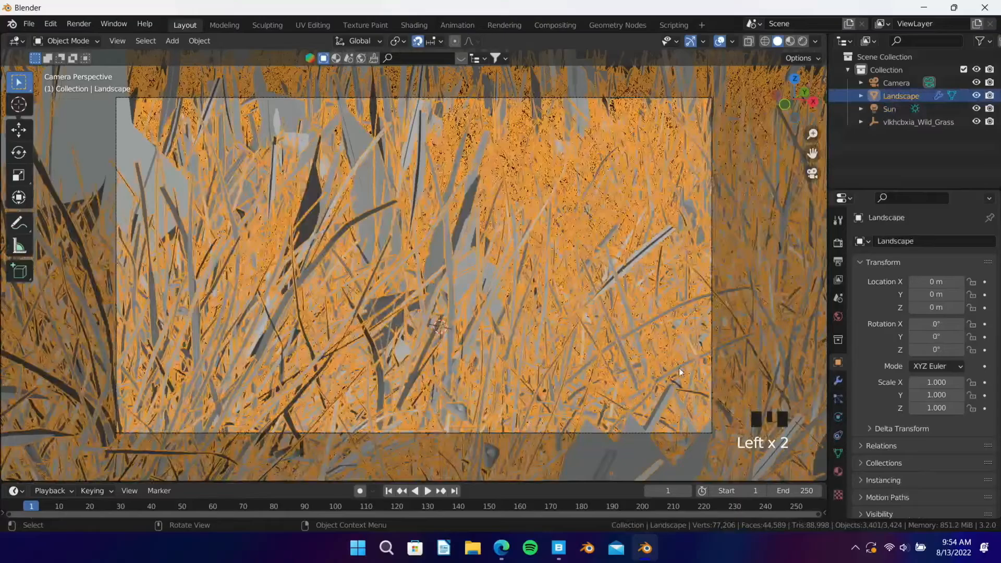
click(711, 373)
click(711, 374)
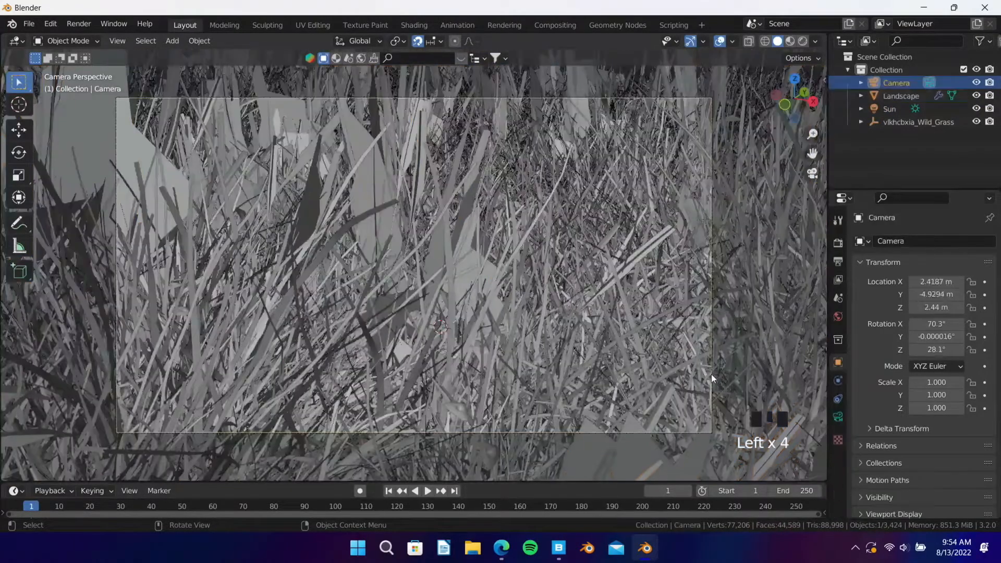
click(841, 416)
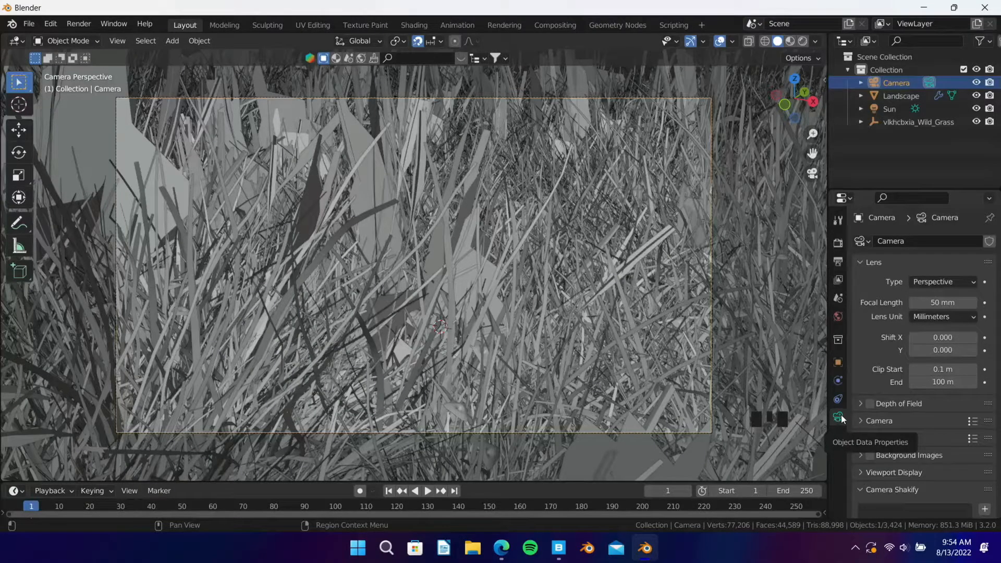
click(870, 404)
click(889, 403)
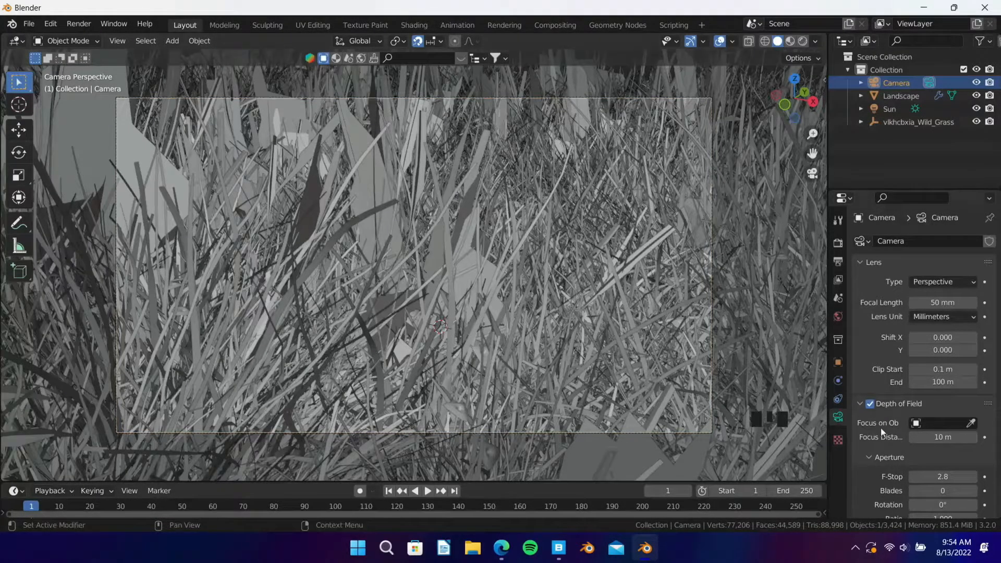
Step: Tune the camera's focus distance to 3.6 m, checking the blur on the grass in Material Preview shading
drag(940, 437, 932, 442)
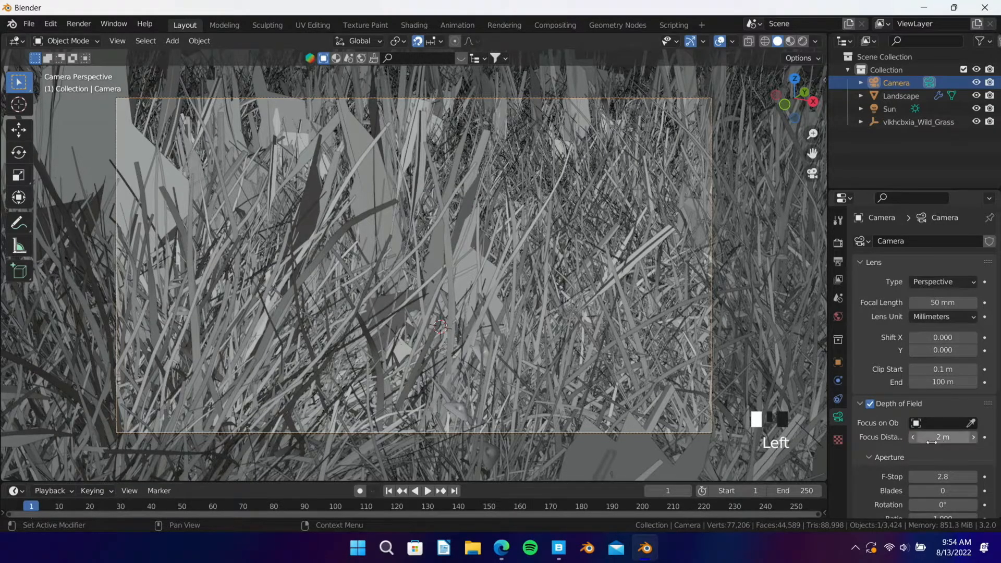
click(790, 41)
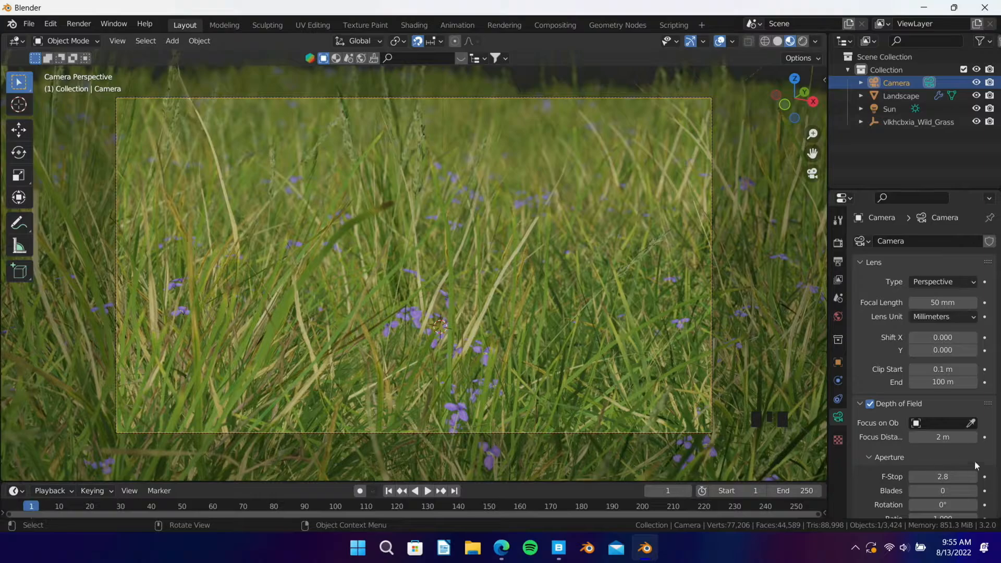
drag(936, 440, 987, 439)
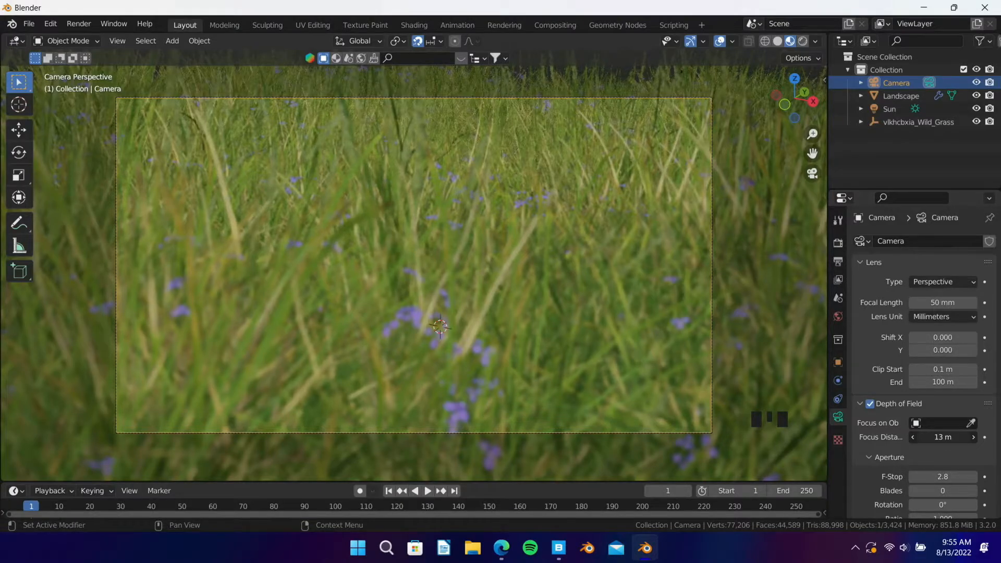
drag(942, 436, 934, 437)
drag(939, 437, 944, 437)
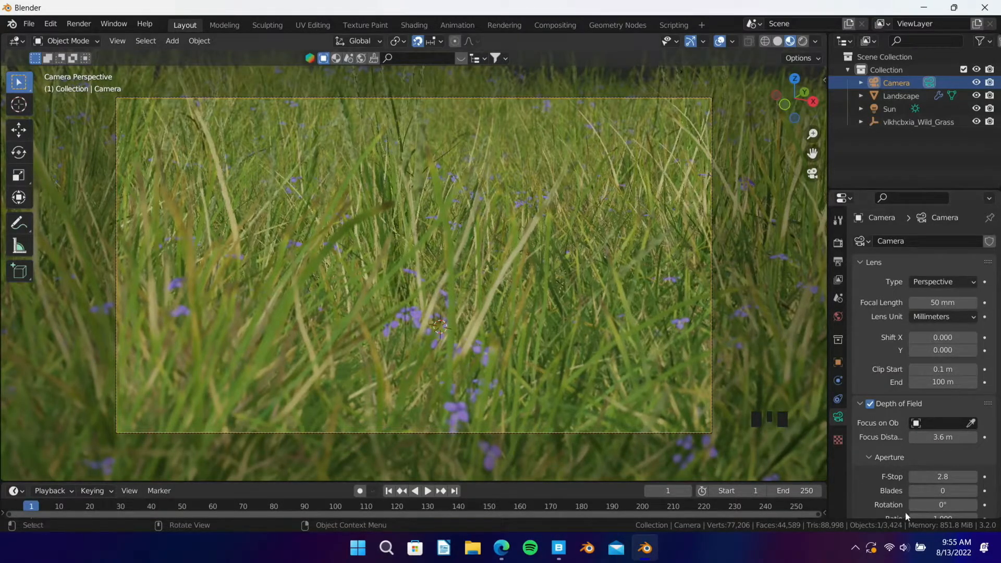
Step: Lower the camera aperture's F-Stop to 1.8
click(911, 477)
click(912, 476)
click(912, 477)
click(912, 476)
click(912, 477)
click(911, 476)
click(912, 476)
click(911, 477)
click(912, 476)
click(912, 476)
click(912, 476)
click(912, 477)
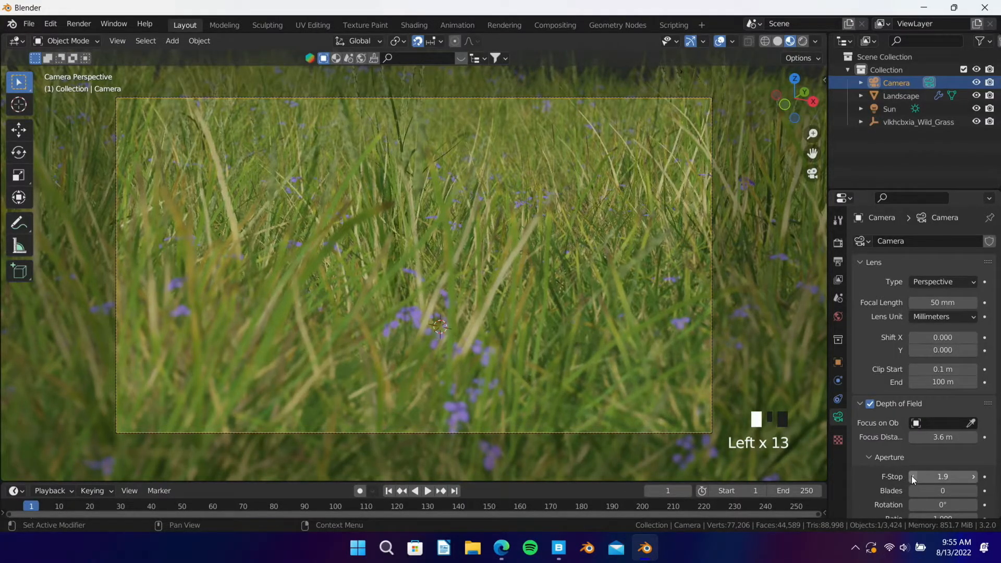
click(912, 476)
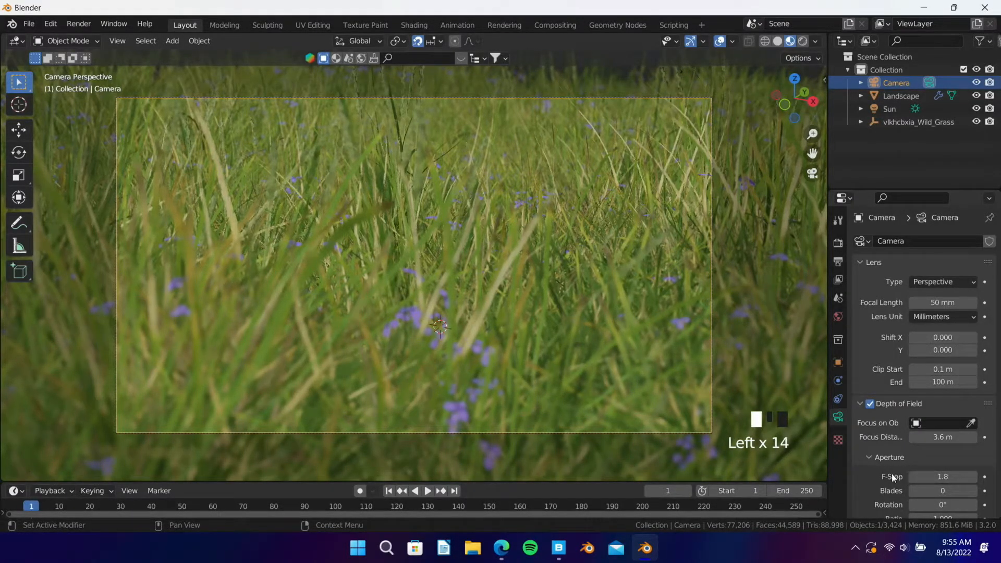
Step: Refine the camera's focus distance to 3.2 m in Rendered shading, then return to Solid shading
click(618, 187)
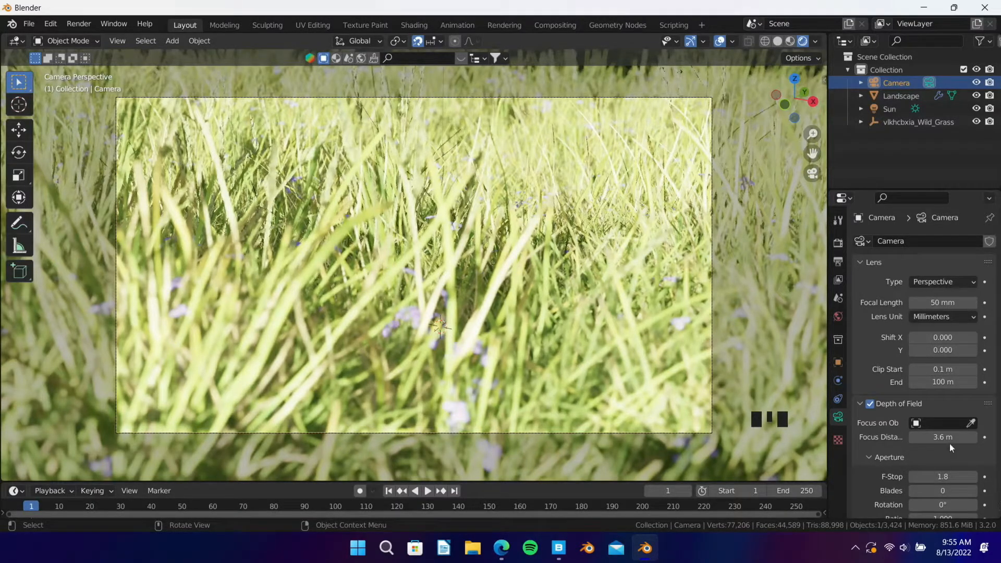
mouse_move(945, 438)
mouse_down()
mouse_move(963, 437)
mouse_move(916, 437)
mouse_move(938, 437)
mouse_up()
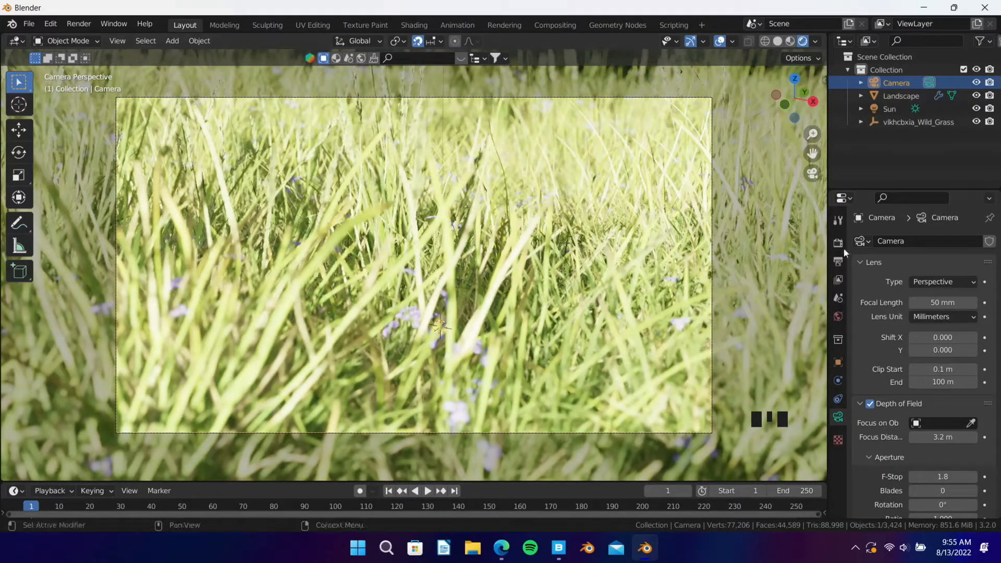
click(777, 41)
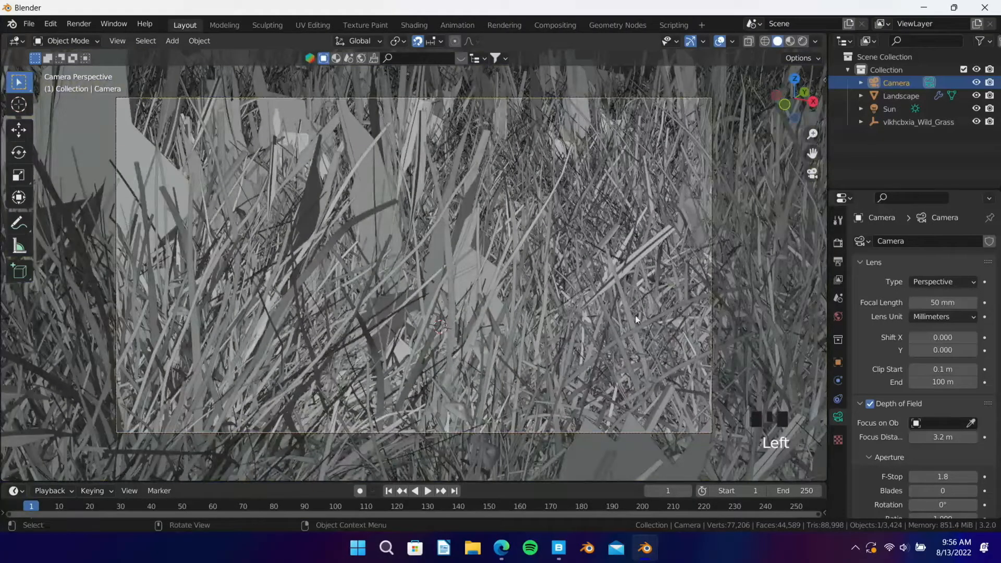
Step: Enable Ambient Occlusion and Bloom in the Eevee render settings, with a Bloom intensity of 0.018
scroll(645, 321, down, 2)
middle_drag(644, 321, 518, 317)
scroll(517, 317, down, 4)
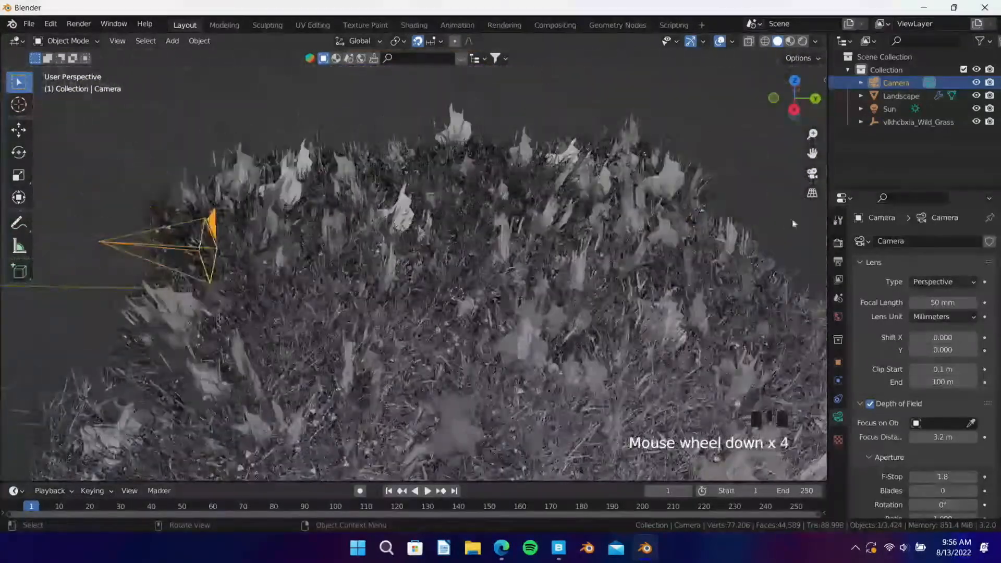
click(838, 243)
click(871, 333)
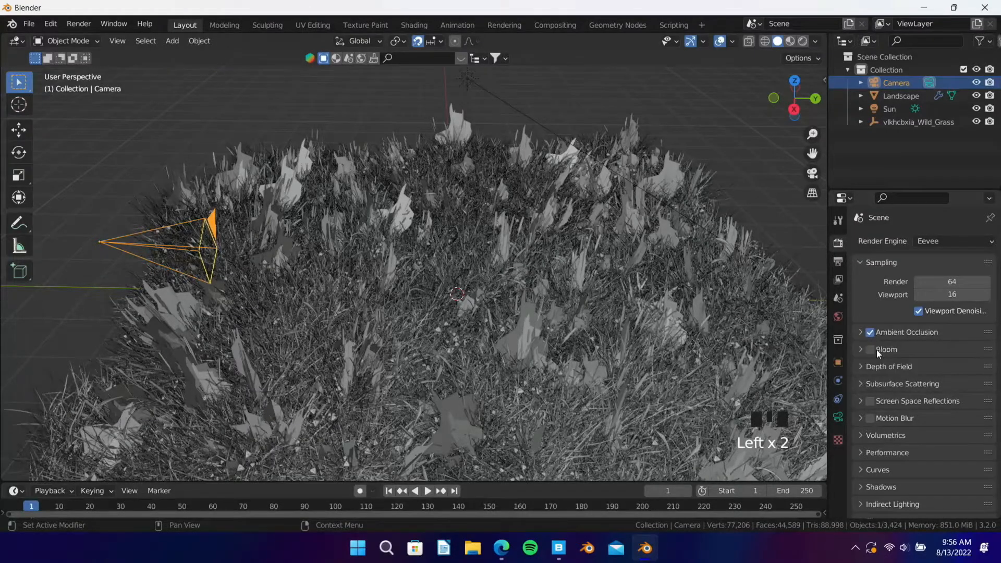
click(870, 350)
click(907, 349)
drag(931, 426, 921, 424)
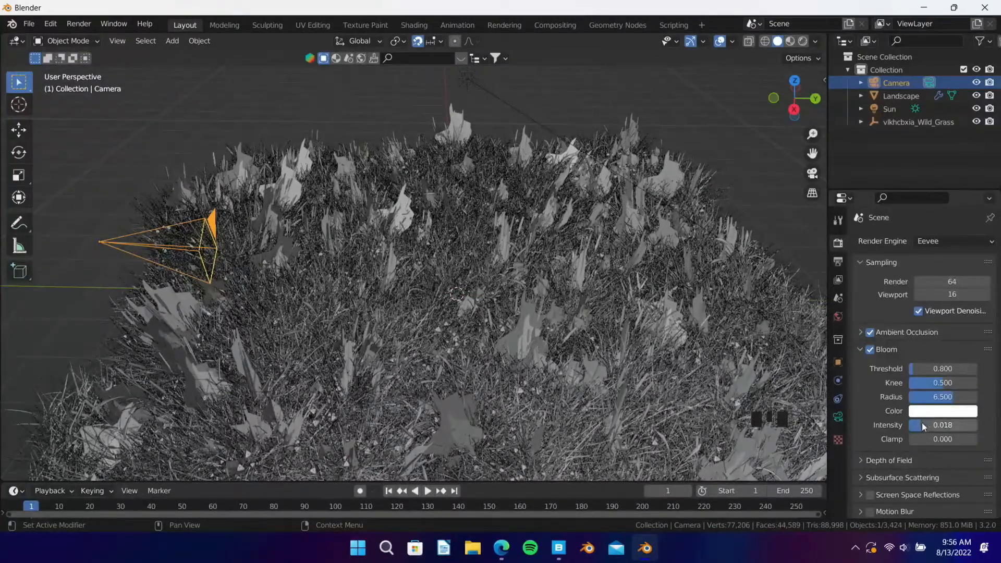
Step: Look through the camera in Rendered shading, reduce the Bloom intensity to 0.006, and return to Solid shading
key(KP_0)
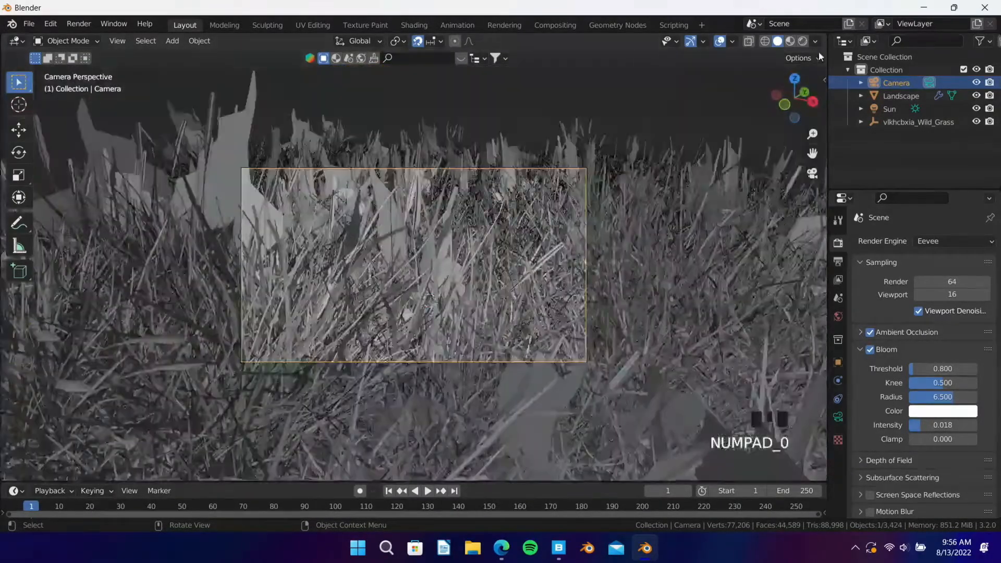
click(803, 41)
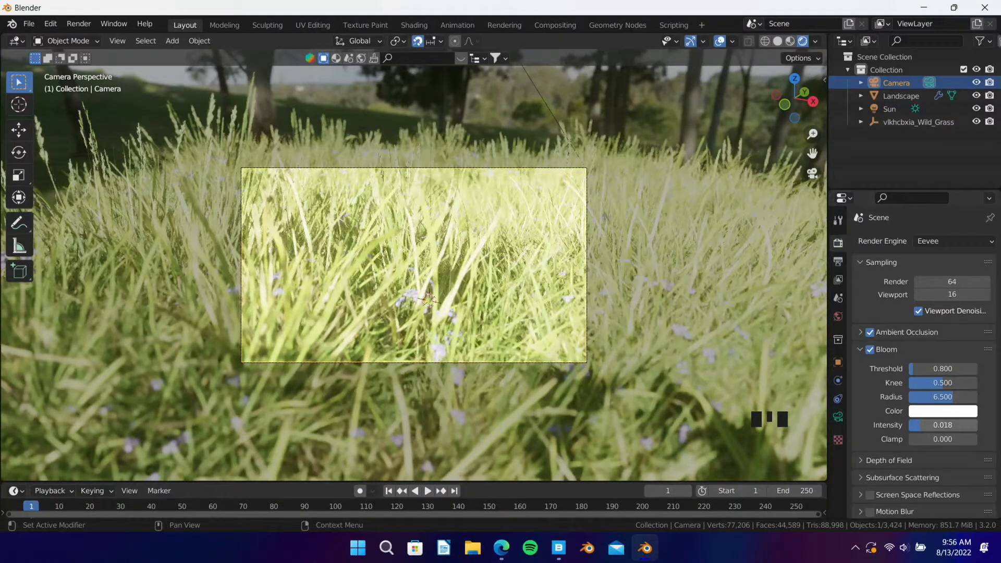
click(941, 425)
drag(941, 425, 928, 424)
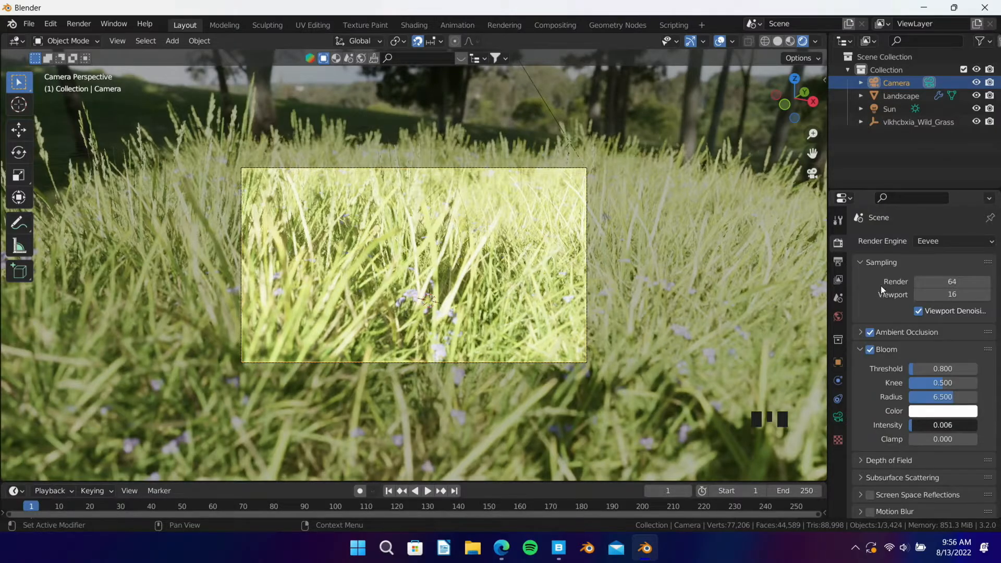
click(774, 43)
click(896, 355)
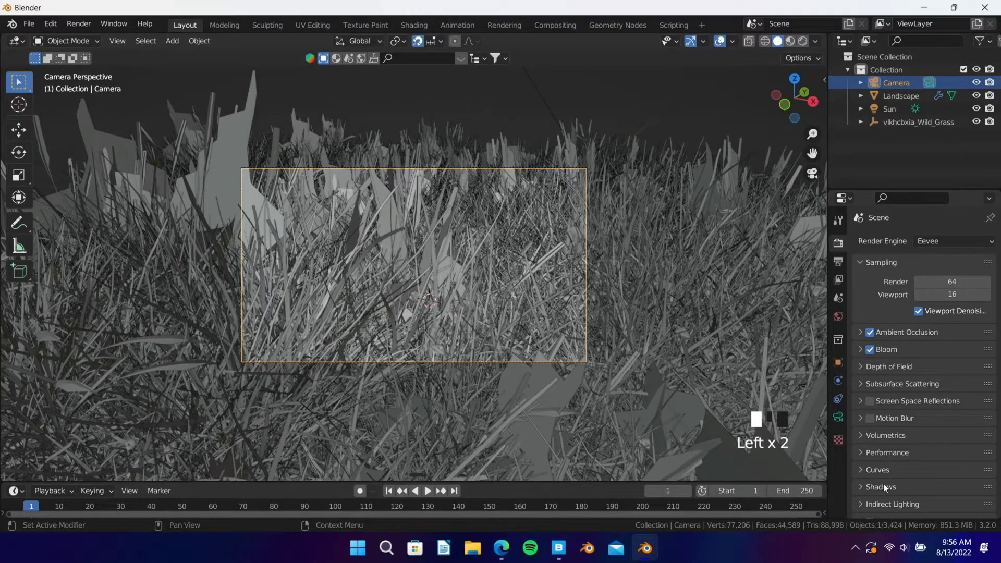
Step: Set the shadow cube size to 1024 px and enable High Bit Depth shadows
click(883, 486)
scroll(895, 478, down, 3)
click(925, 443)
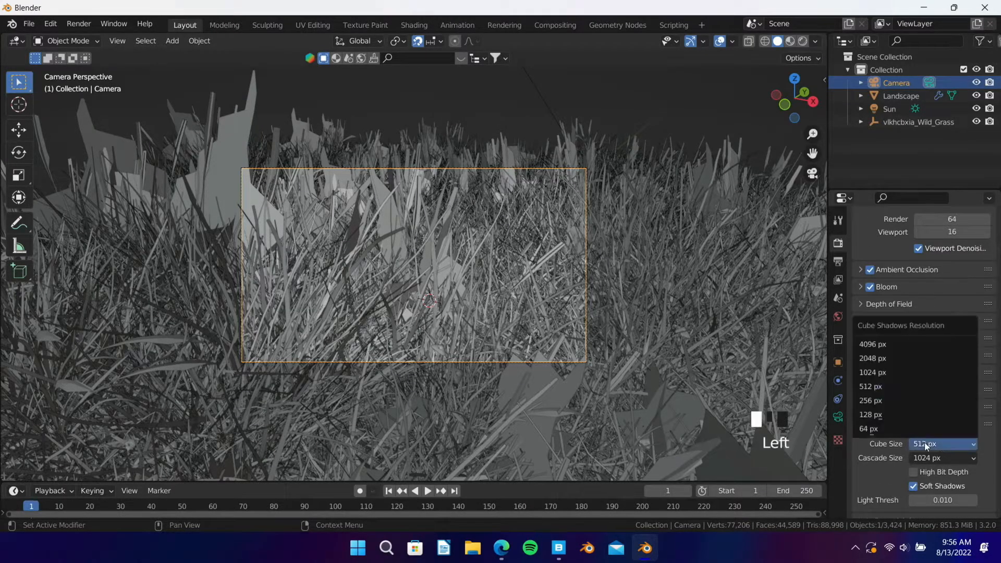
click(875, 373)
click(950, 474)
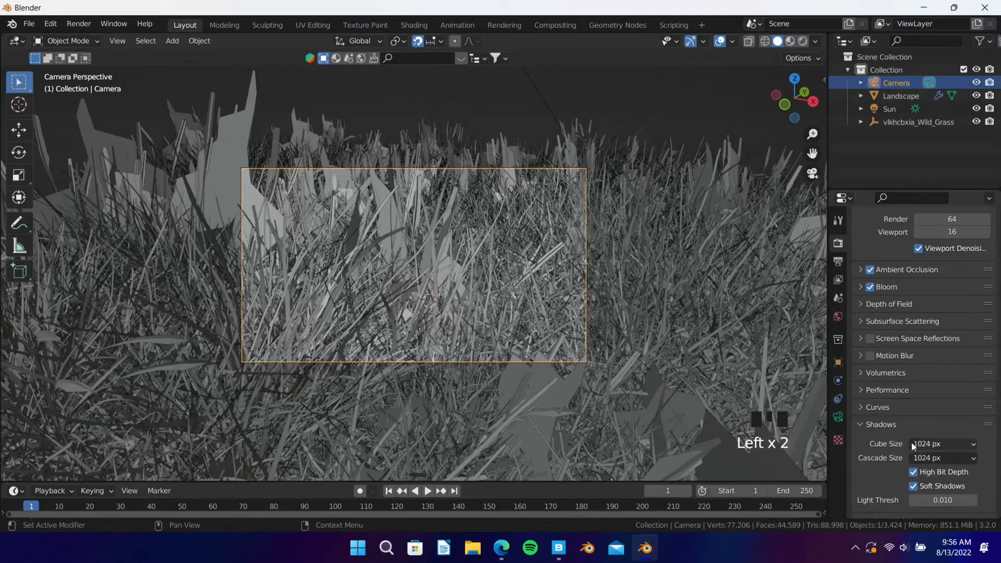
click(890, 427)
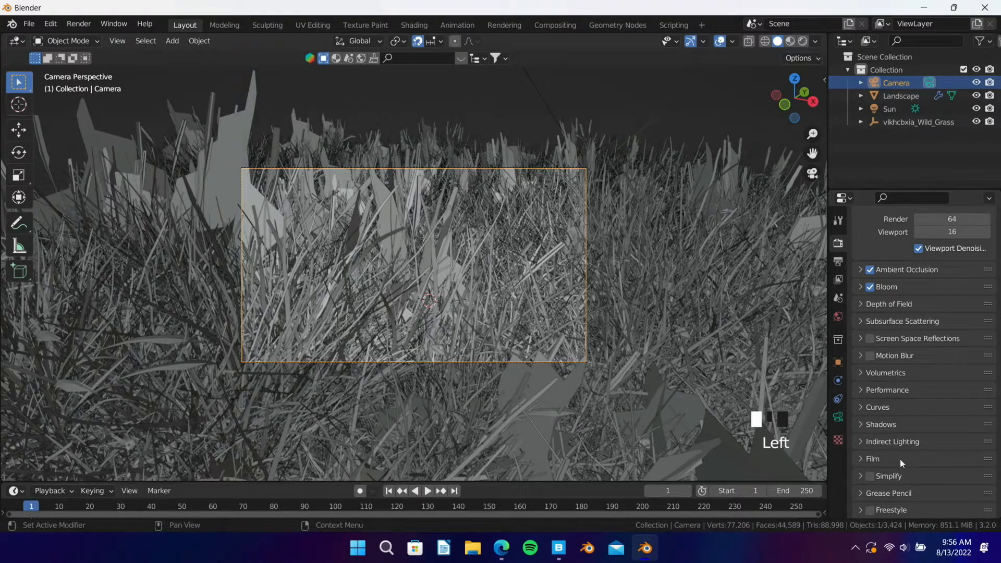
Step: Set the Color Management exposure to -2.5 and preview the grass in Rendered shading before returning to Solid
scroll(901, 458, down, 10)
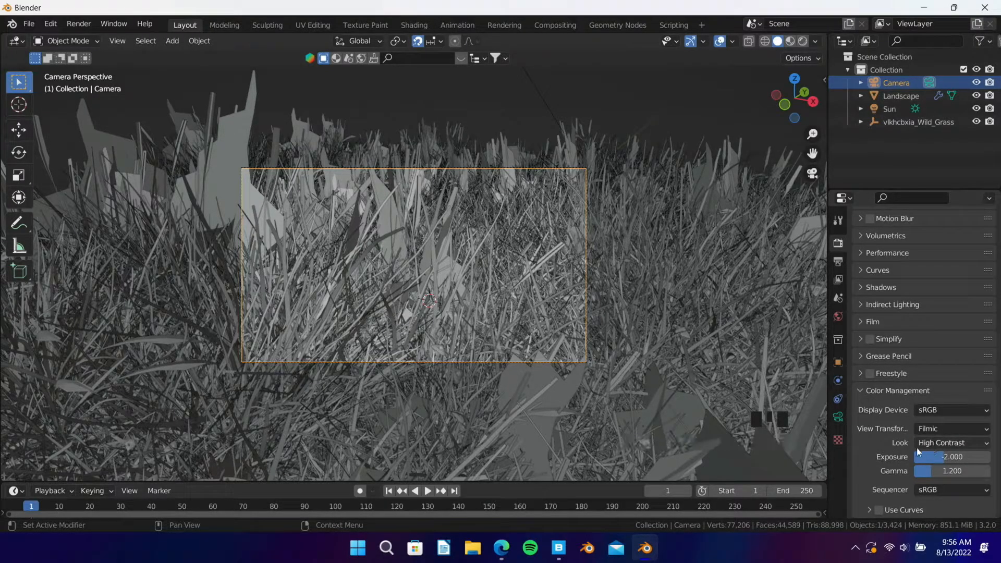
click(930, 448)
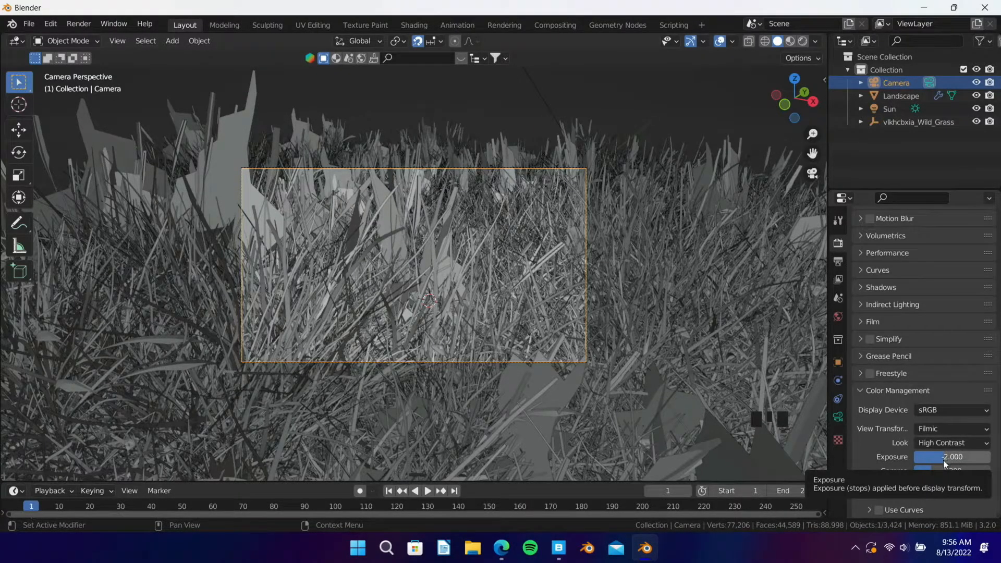
click(952, 458)
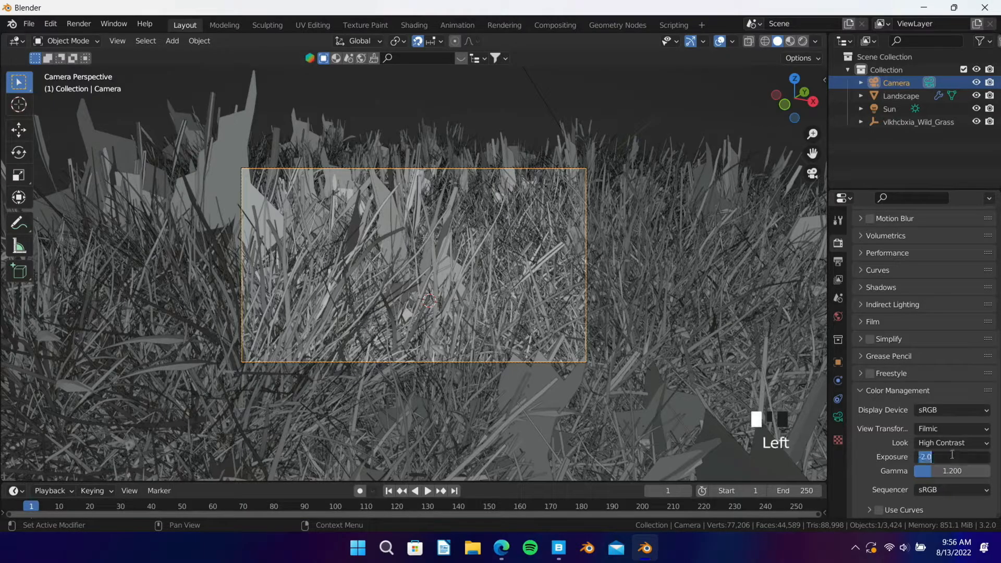
text(.5)
key(Return)
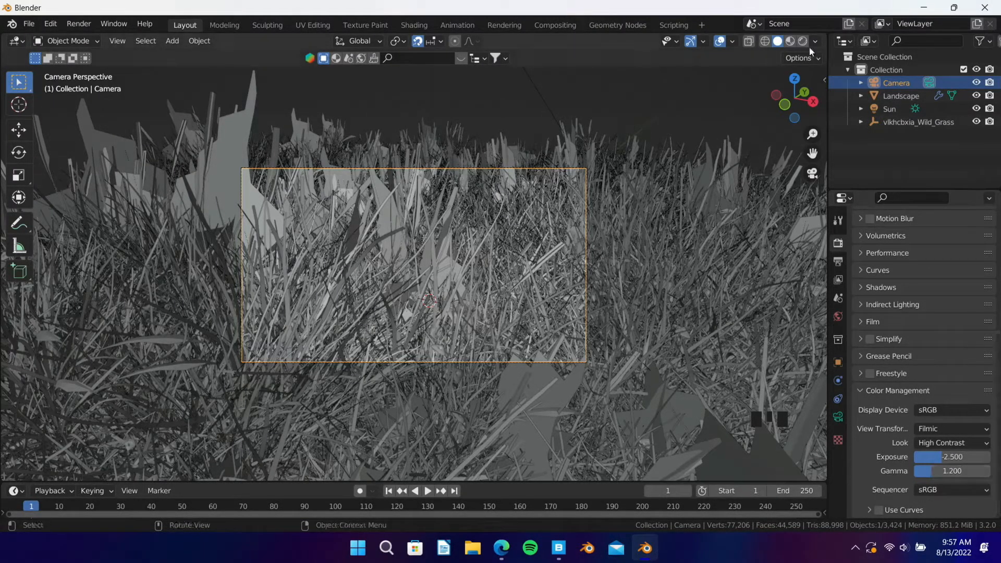
key(z)
click(486, 314)
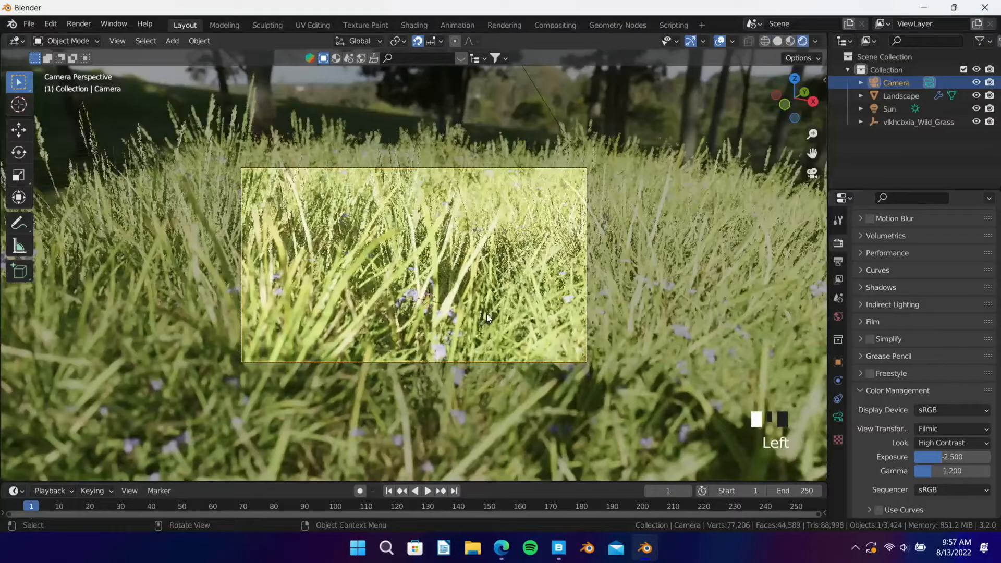
click(777, 41)
Step: Review the render output settings and set the PNG color depth to 16
scroll(877, 349, up, 6)
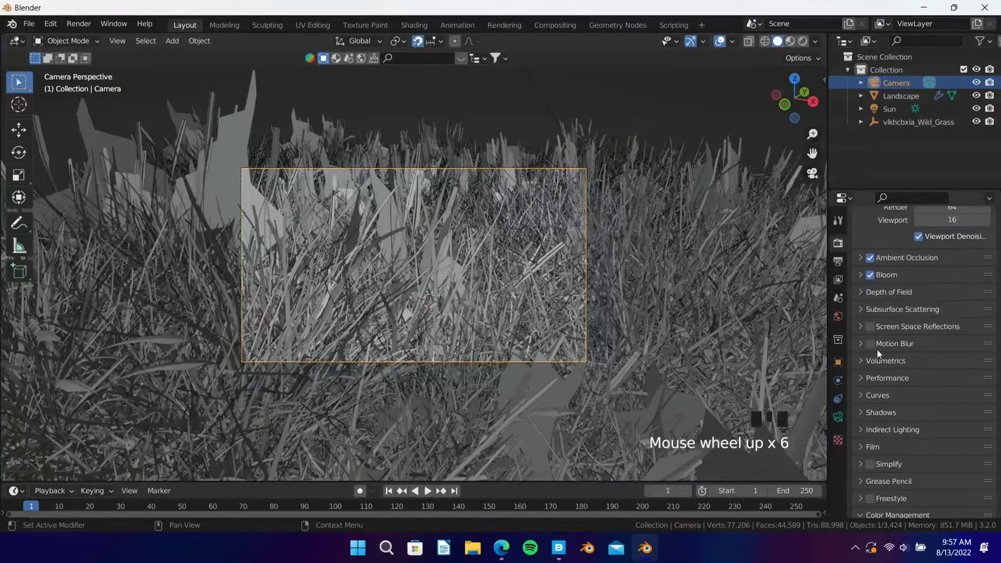
click(835, 267)
scroll(915, 323, up, 6)
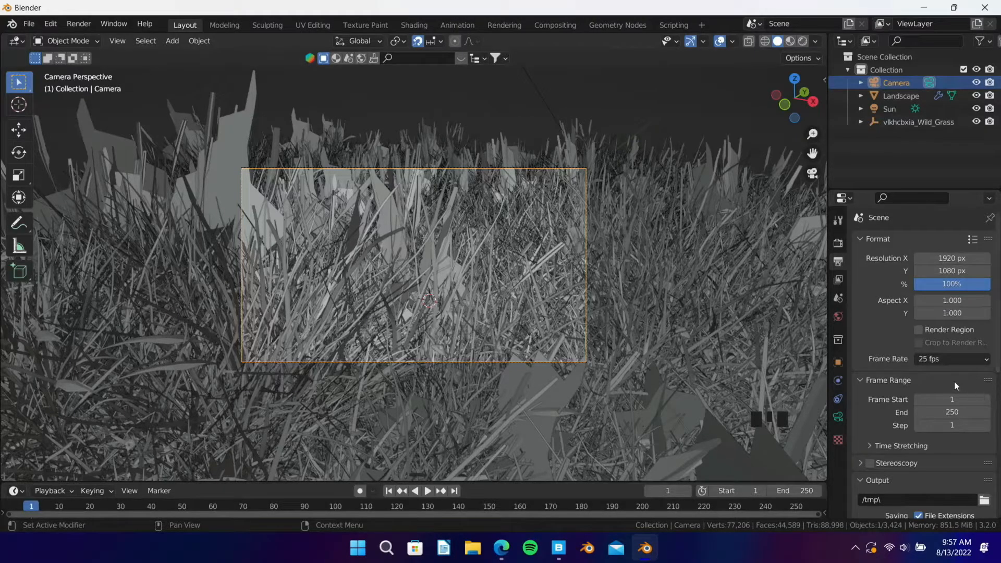
scroll(954, 380, down, 1)
scroll(947, 377, down, 1)
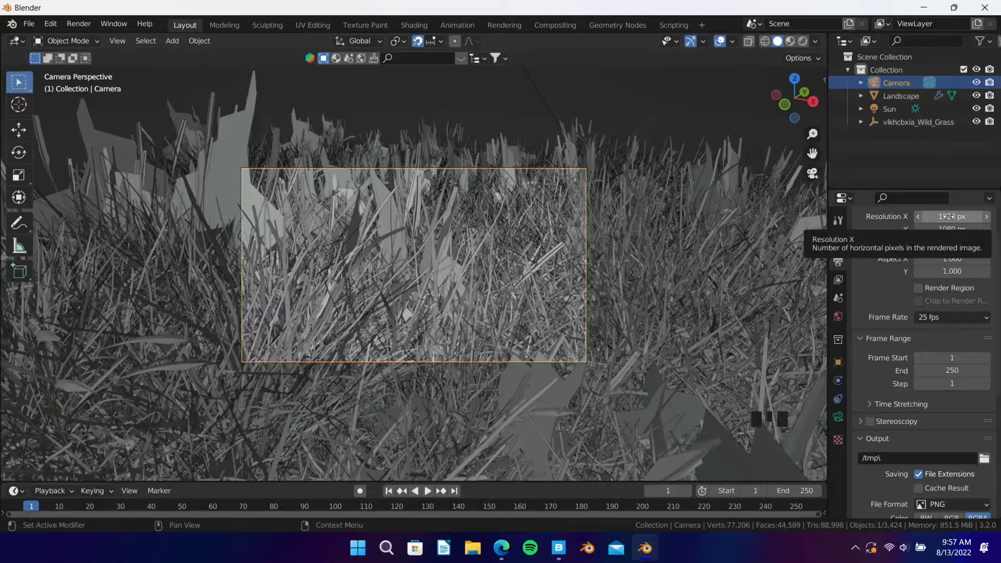
scroll(968, 378, down, 1)
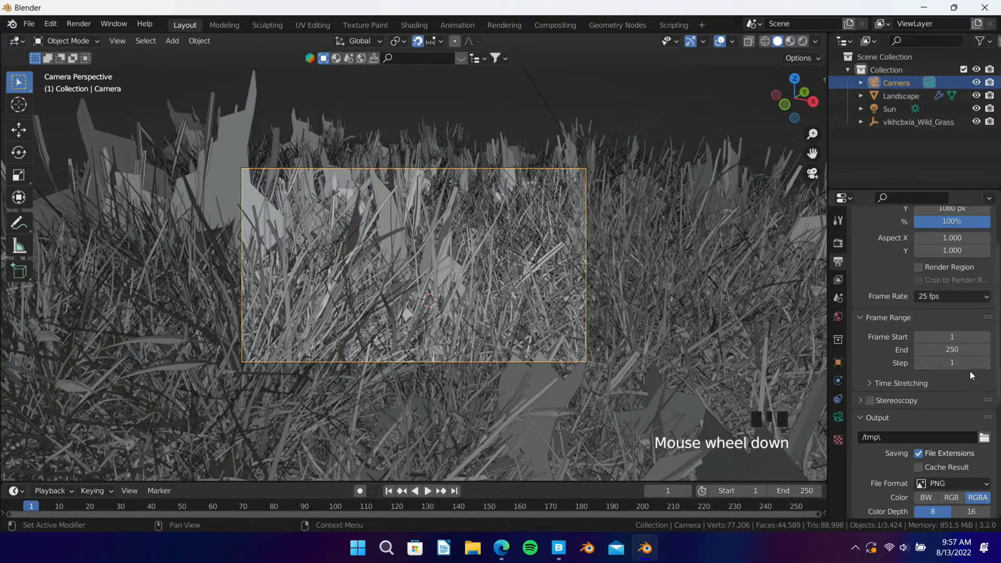
scroll(969, 371, down, 2)
click(971, 473)
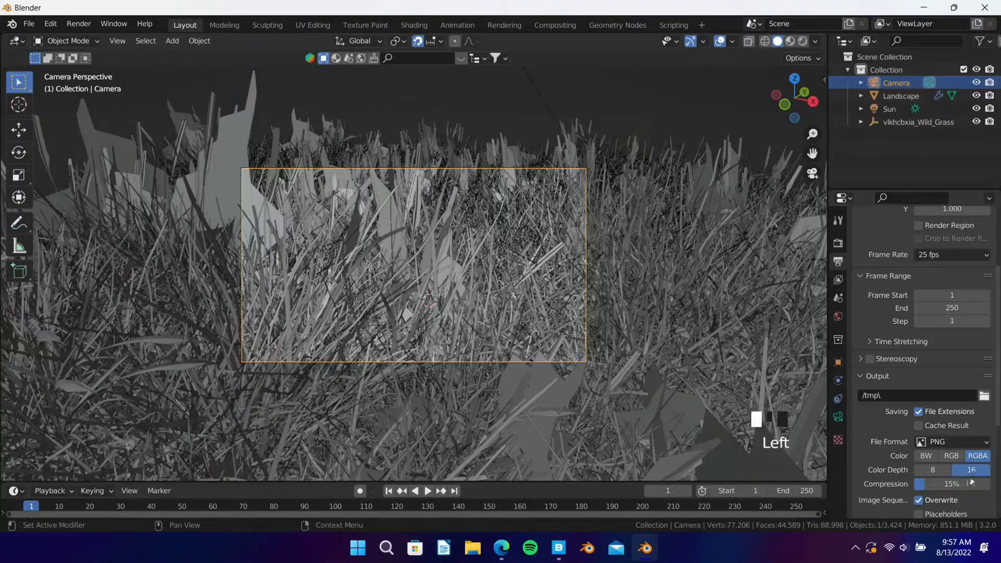
Step: Set the PNG compression to 44% and render the current frame as a still image from the camera
drag(930, 484, 948, 484)
scroll(881, 453, down, 2)
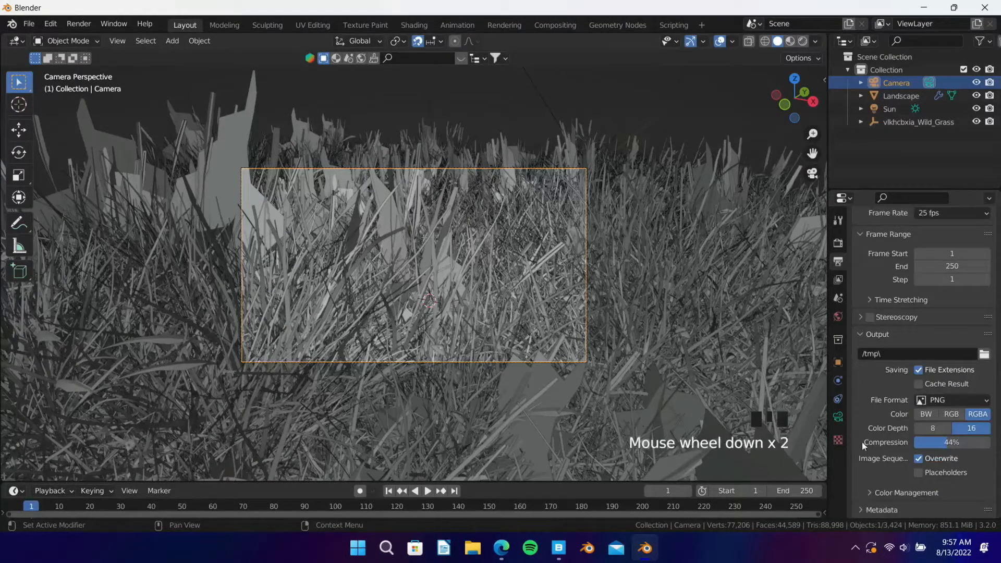
scroll(862, 442, down, 1)
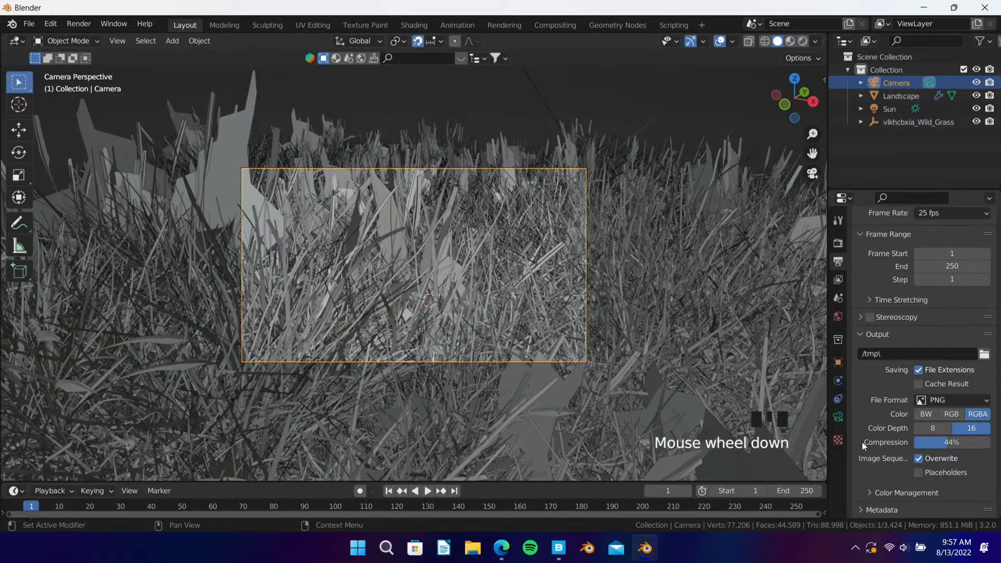
scroll(862, 442, up, 1)
scroll(862, 442, down, 1)
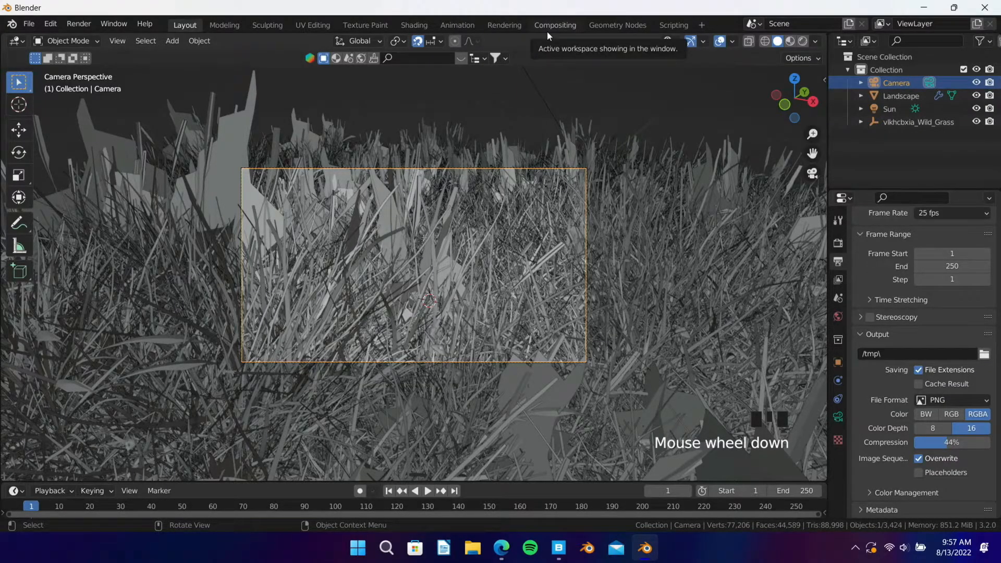
click(79, 24)
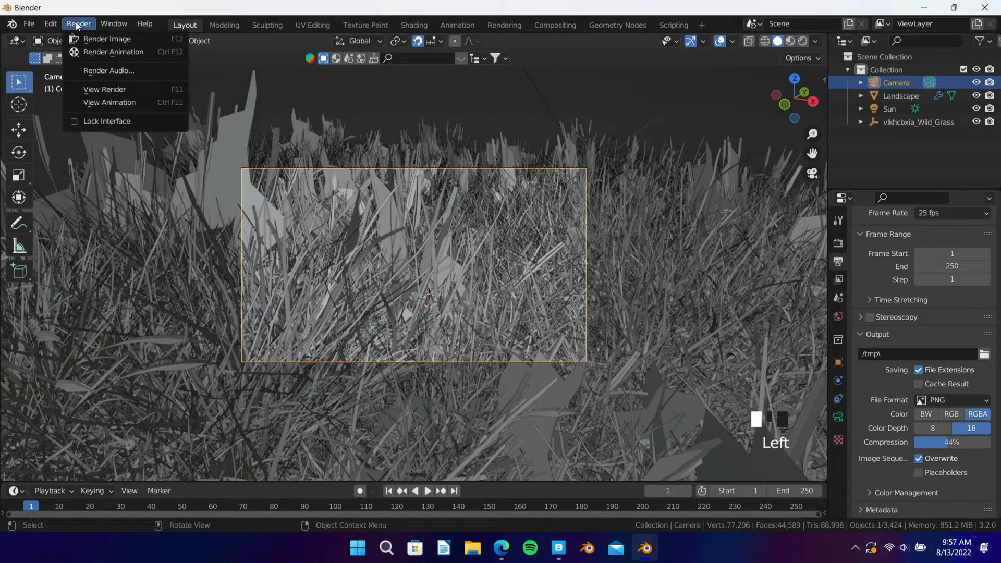
click(99, 41)
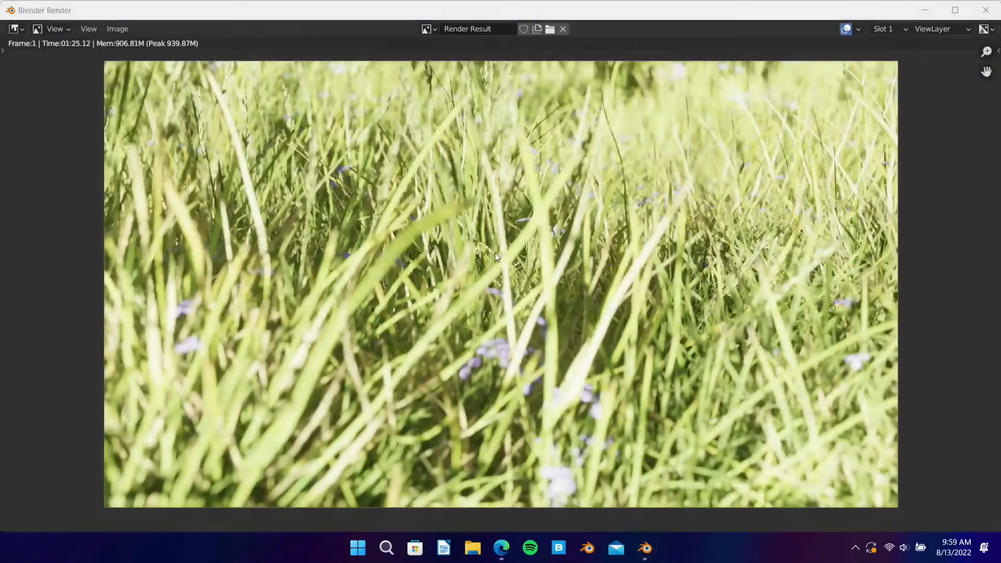
Step: Examine the rendered grass image up close and as a whole, checking the blade detail, flowers and background blur
middle_drag(495, 253, 521, 265)
scroll(527, 258, up, 7)
scroll(526, 258, down, 8)
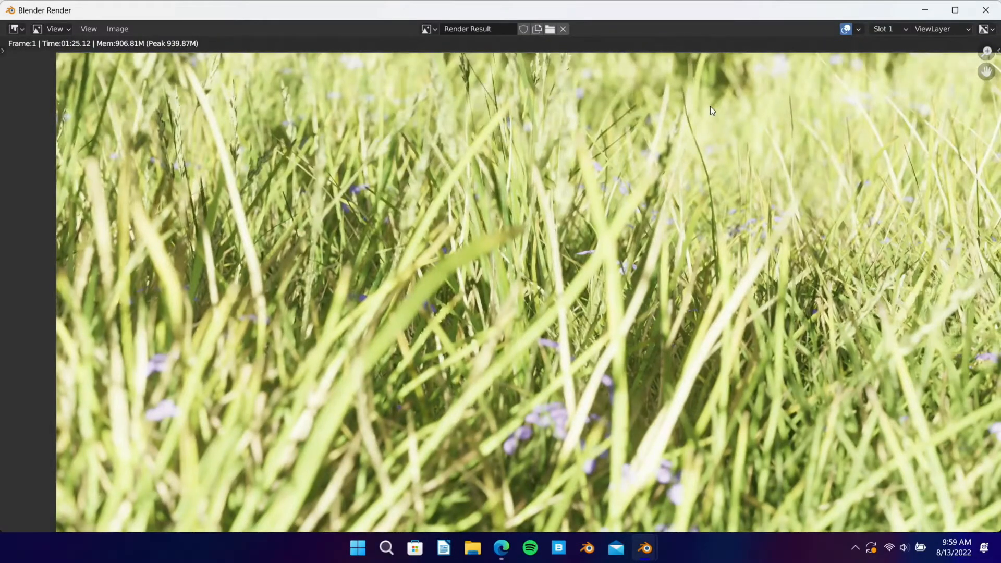
middle_drag(427, 108, 431, 187)
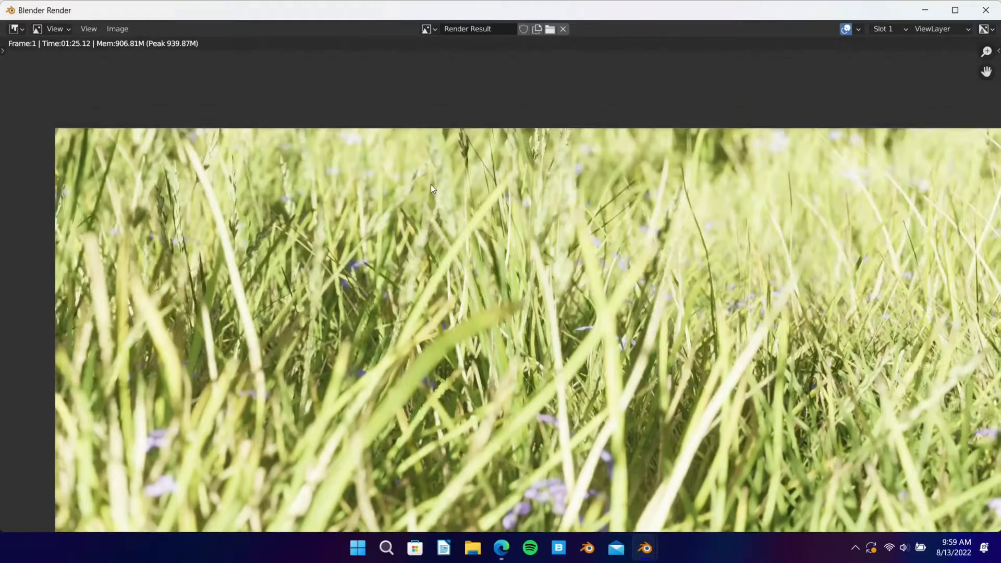
scroll(439, 147, up, 7)
middle_drag(481, 62, 540, 527)
scroll(509, 307, up, 8)
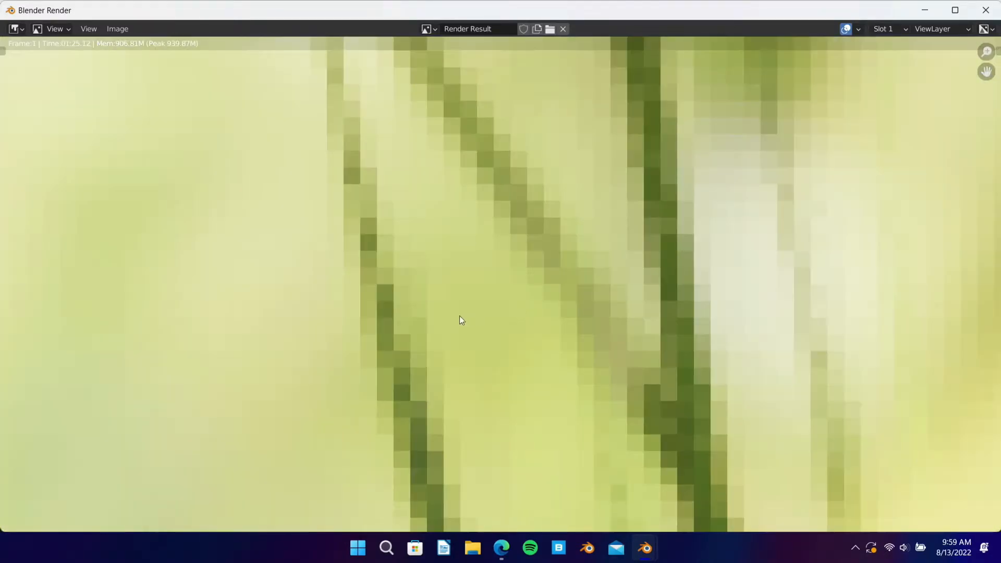
scroll(453, 317, down, 10)
scroll(648, 343, down, 2)
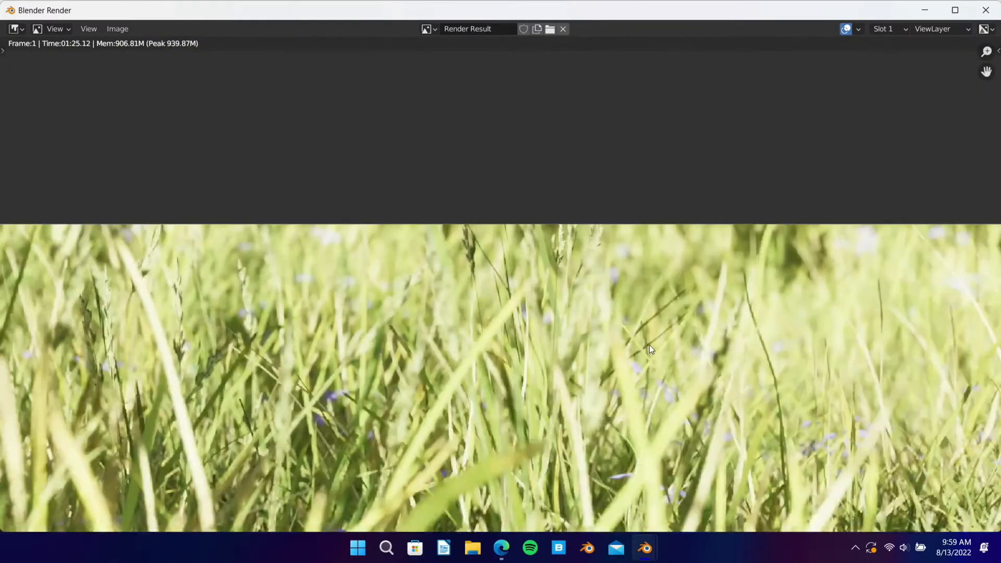
middle_drag(613, 313, 557, 170)
scroll(599, 312, down, 4)
middle_drag(606, 347, 602, 313)
scroll(601, 313, up, 2)
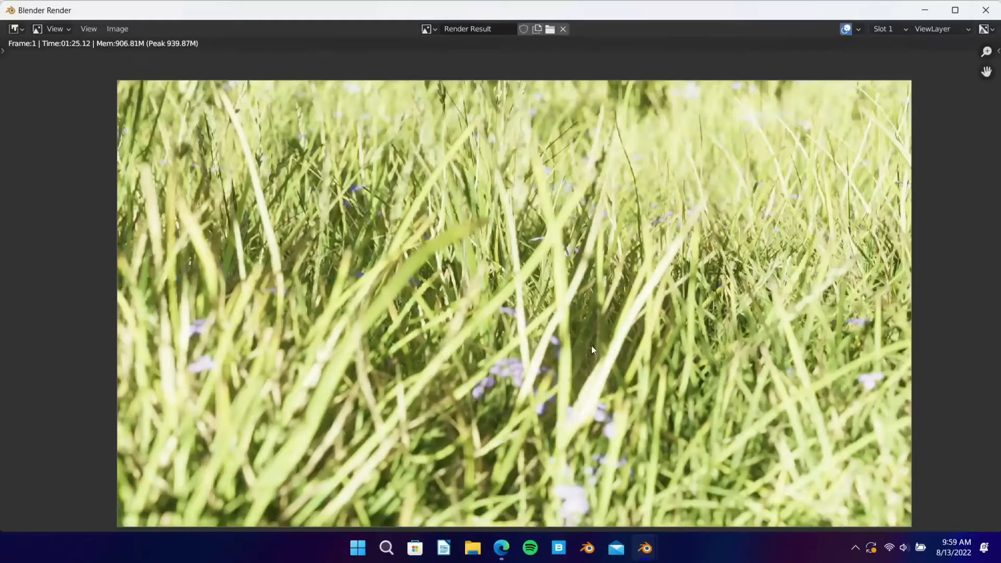
scroll(591, 345, down, 1)
scroll(583, 340, up, 1)
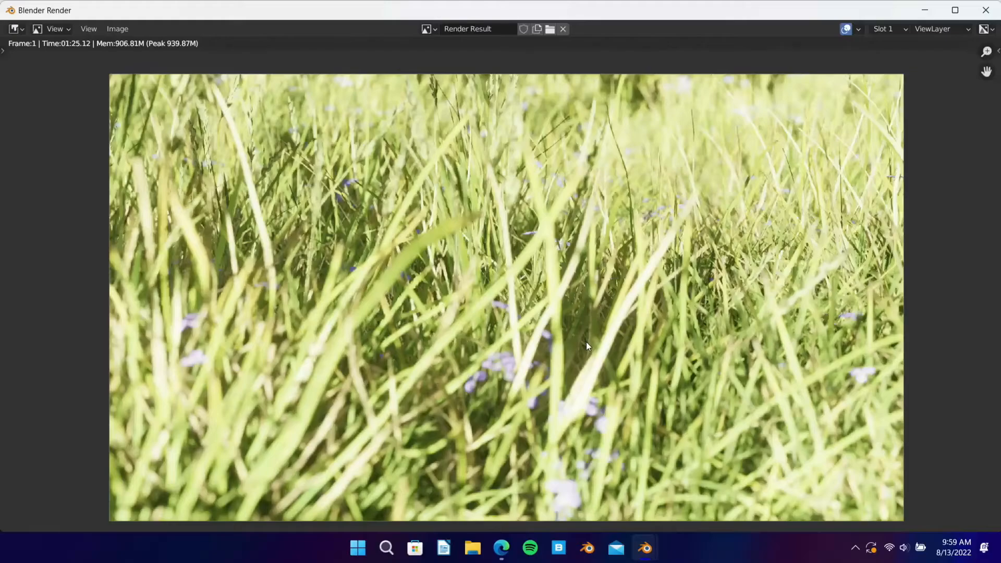
scroll(586, 342, down, 1)
middle_drag(585, 341, 574, 341)
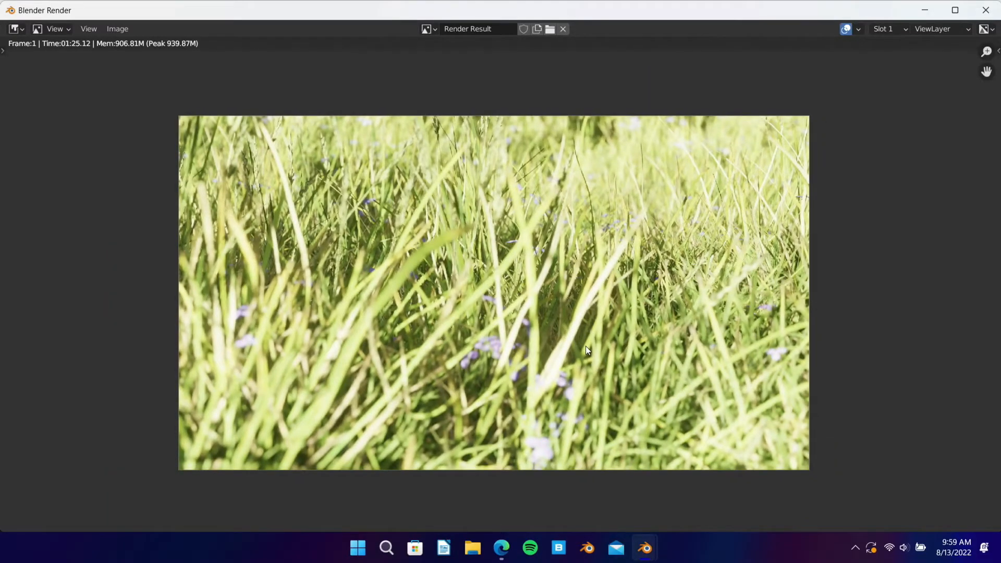